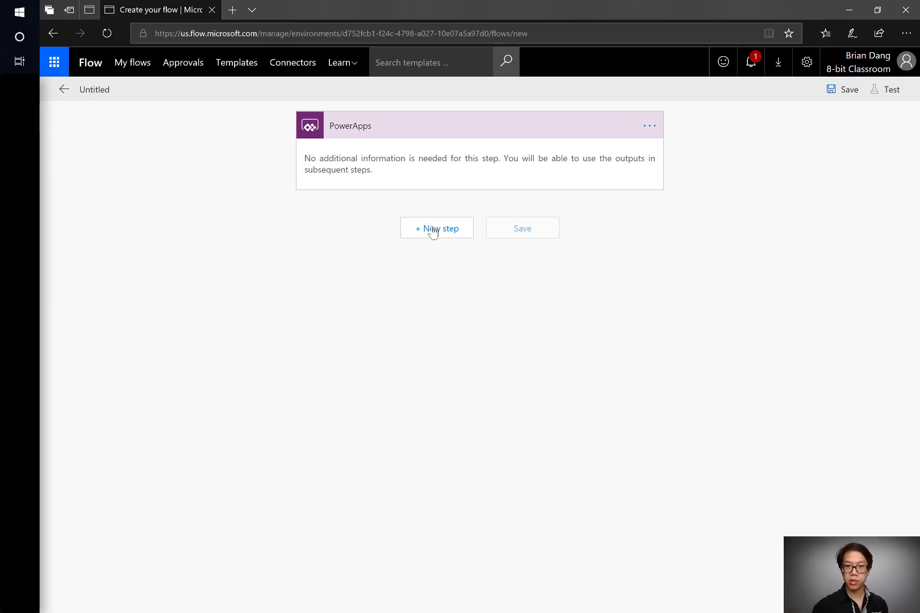
# - Add the SQL Server action Execute a SQL query after the PowerApps trigger
pyautogui.click(432, 230)
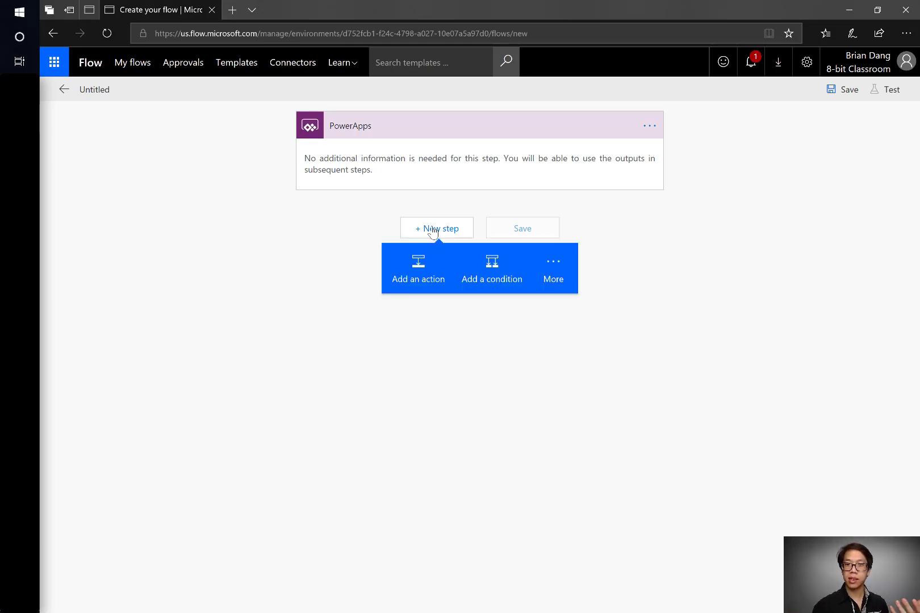
pyautogui.click(432, 260)
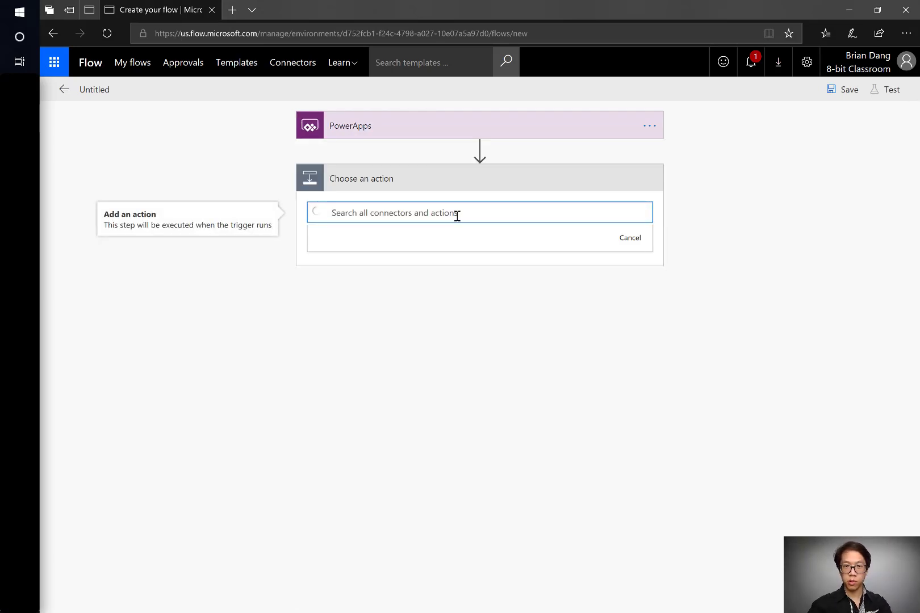
pyautogui.write('s')
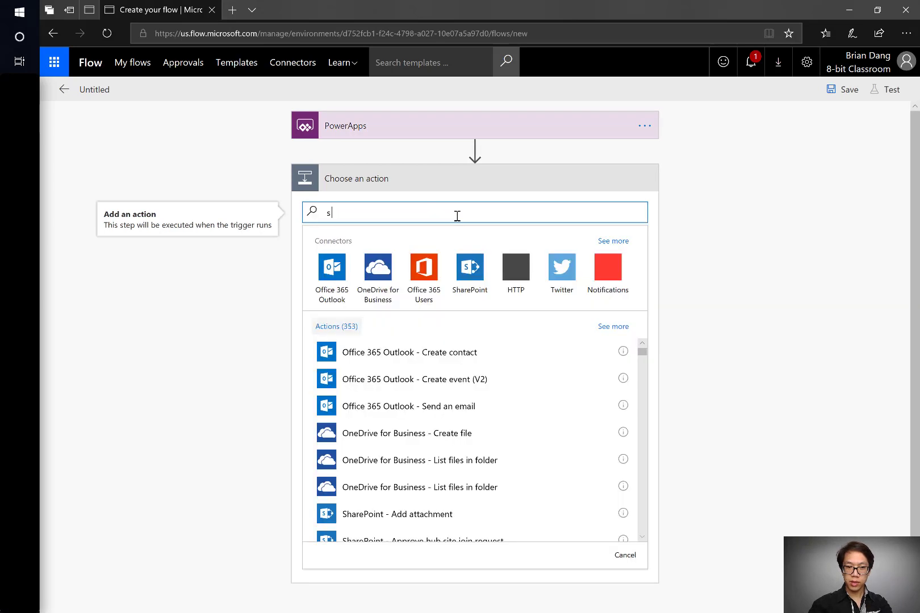
pyautogui.write('ql')
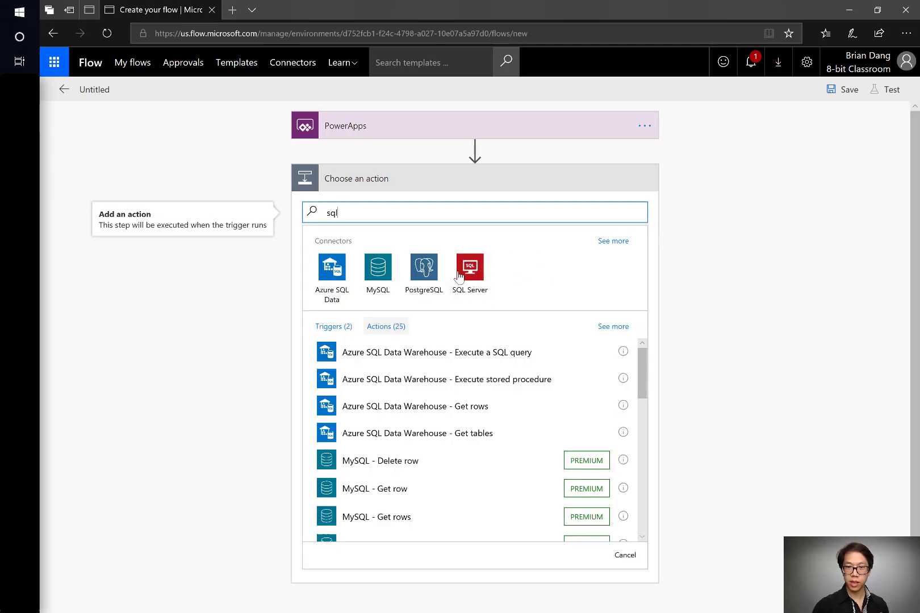
pyautogui.click(484, 289)
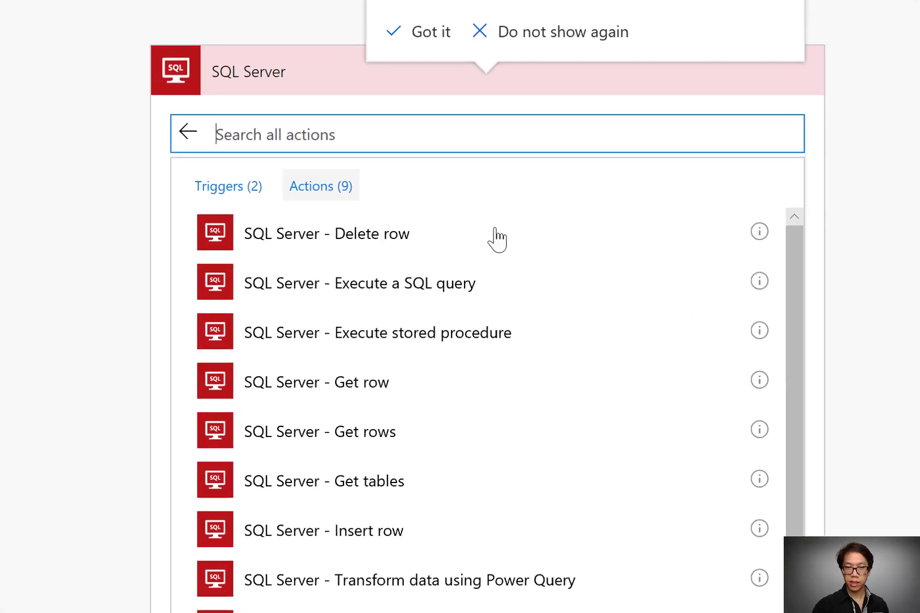
pyautogui.click(439, 305)
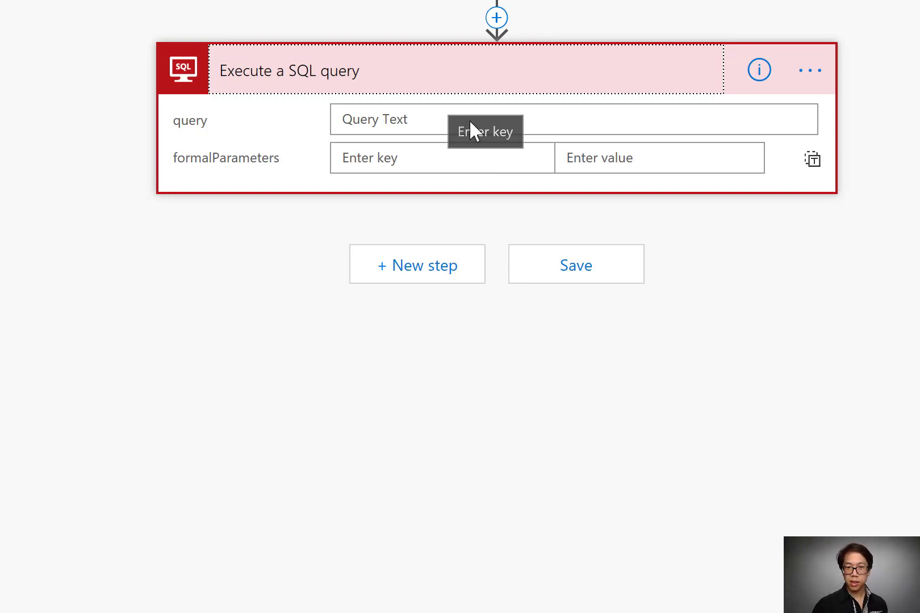
pyautogui.click(414, 128)
pyautogui.write('S')
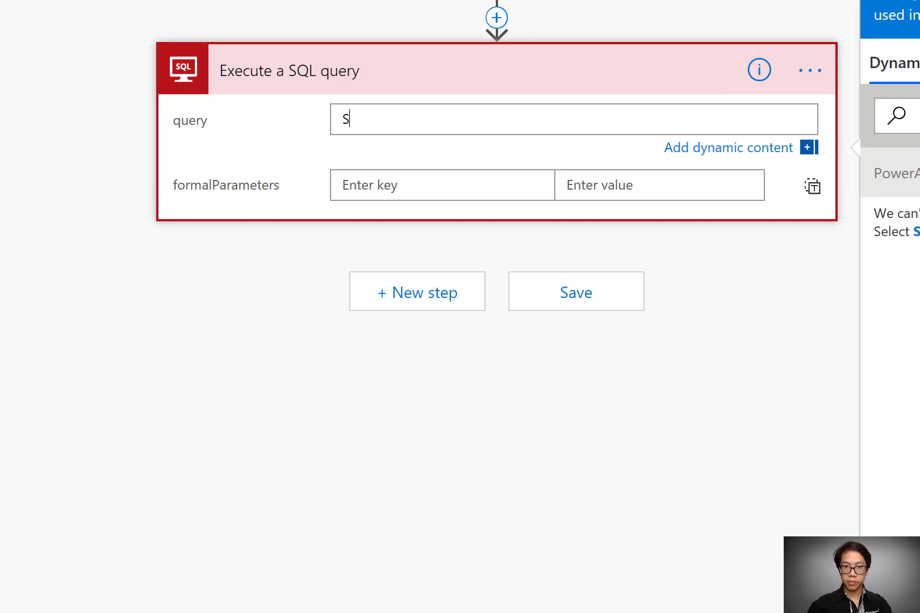
pyautogui.write('ELECT * F')
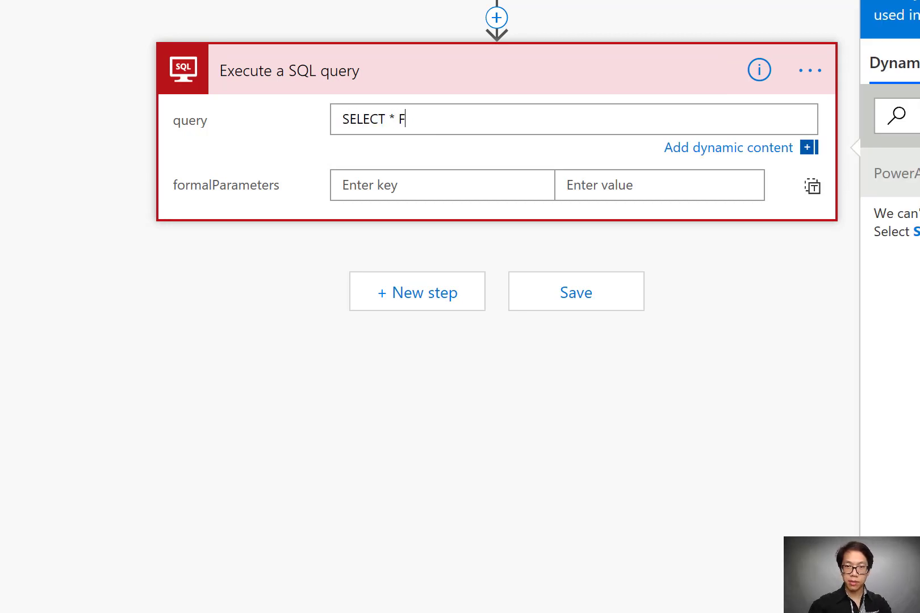
pyautogui.write('ROM d')
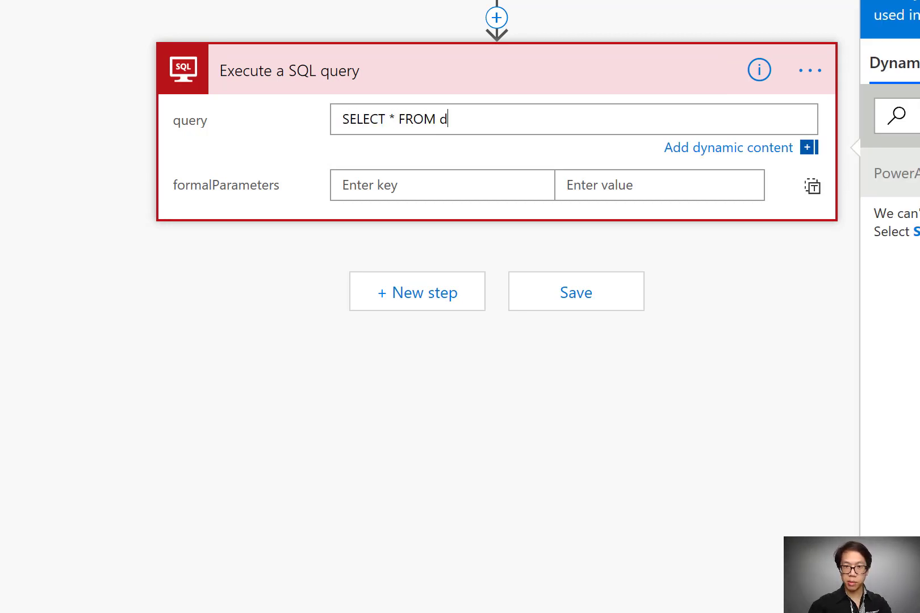
pyautogui.write('bo.Bank')
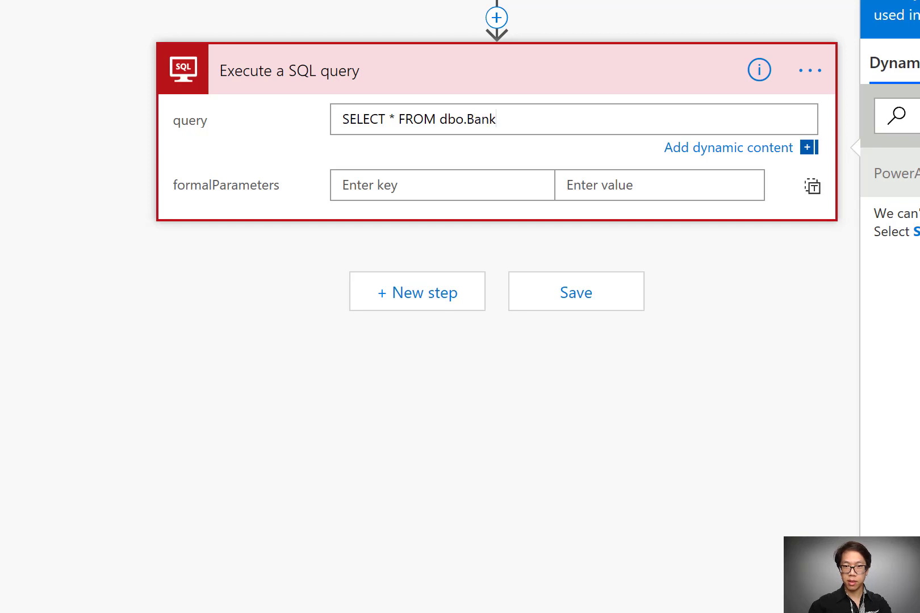
pyautogui.write('Ledger')
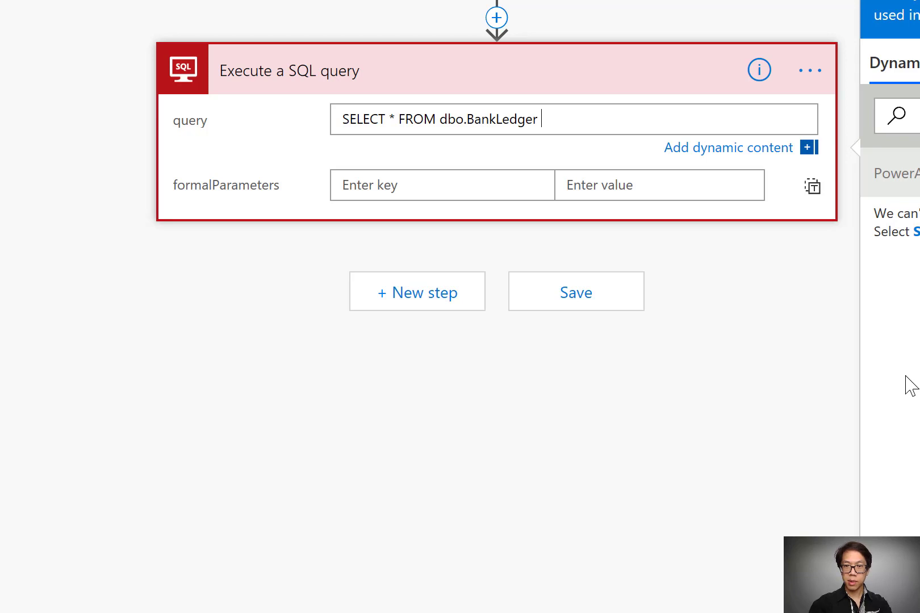
pyautogui.write(' WHERE')
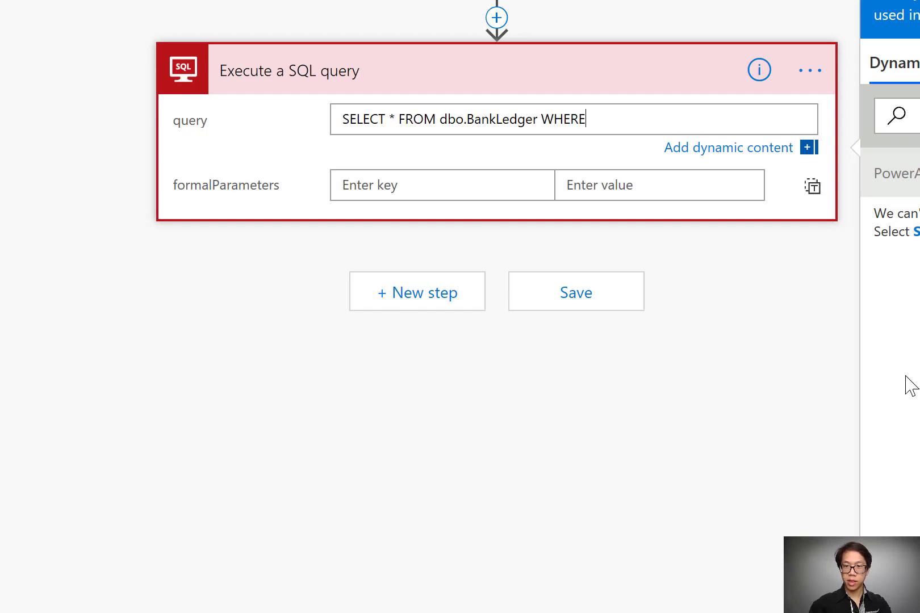
pyautogui.write(' Num')
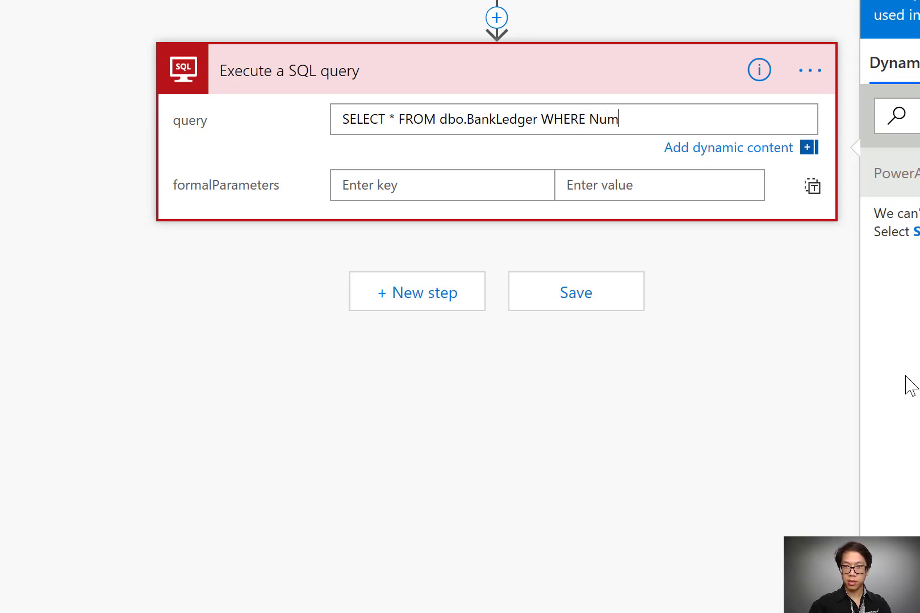
pyautogui.write('=')
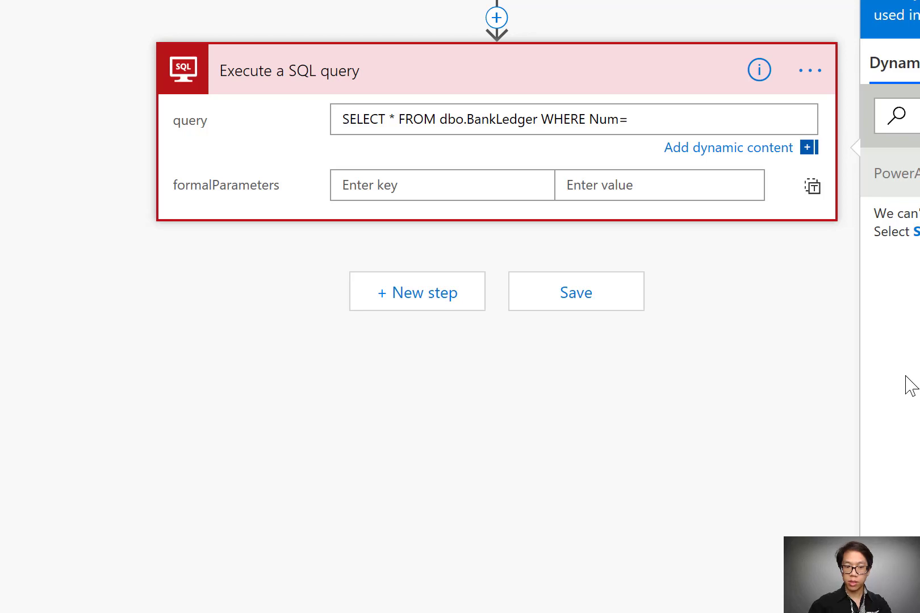
pyautogui.write('@')
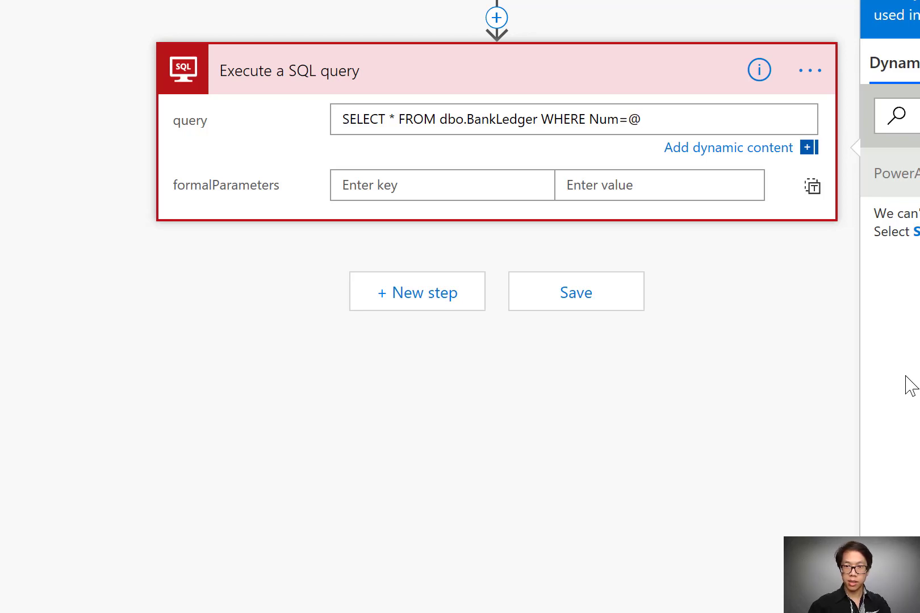
pyautogui.write('num')
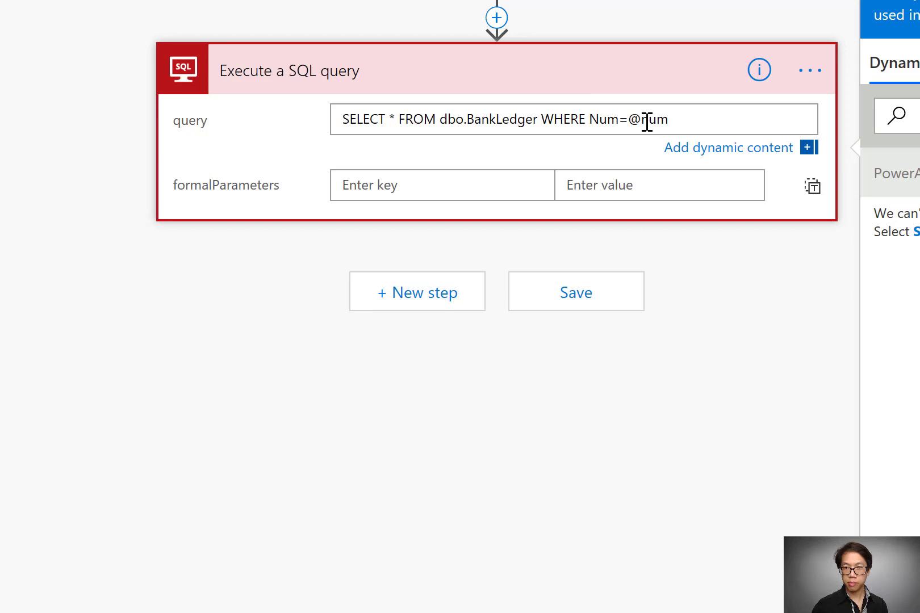
pyautogui.moveTo(649, 121); pyautogui.dragTo(680, 116)
pyautogui.click(685, 124)
# - Define a formal parameter for the query with the key num and the value NVARCHAR(255)
pyautogui.click(402, 182)
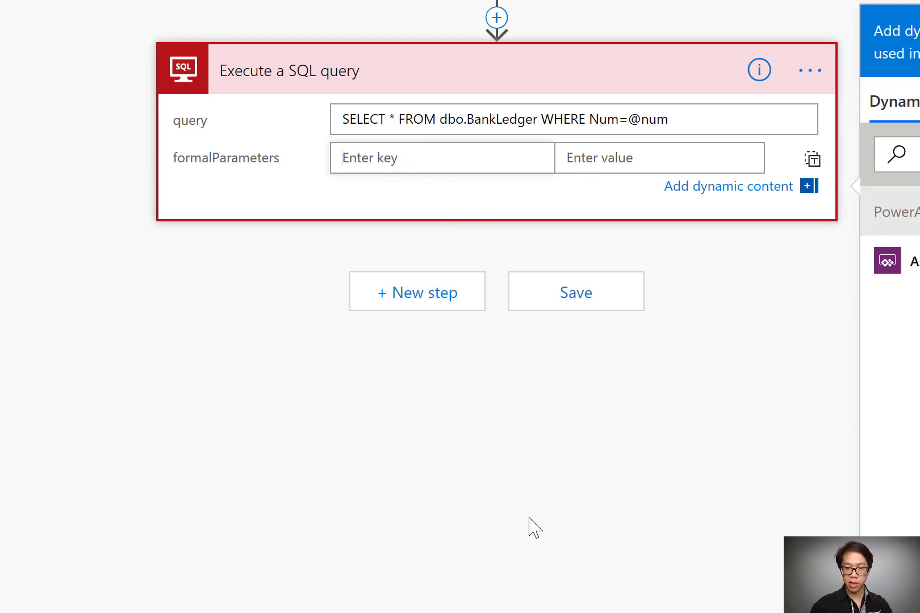
pyautogui.write('num')
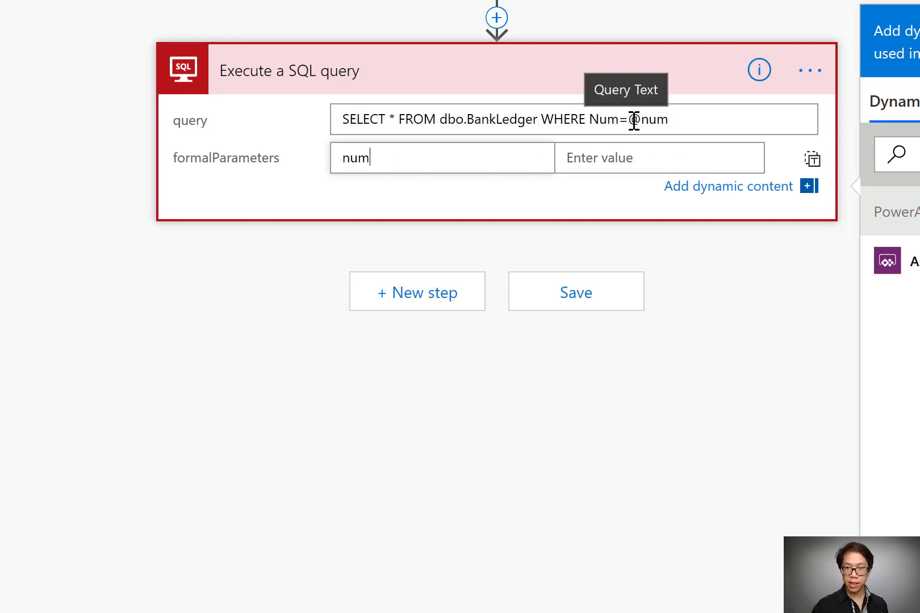
pyautogui.click(343, 157)
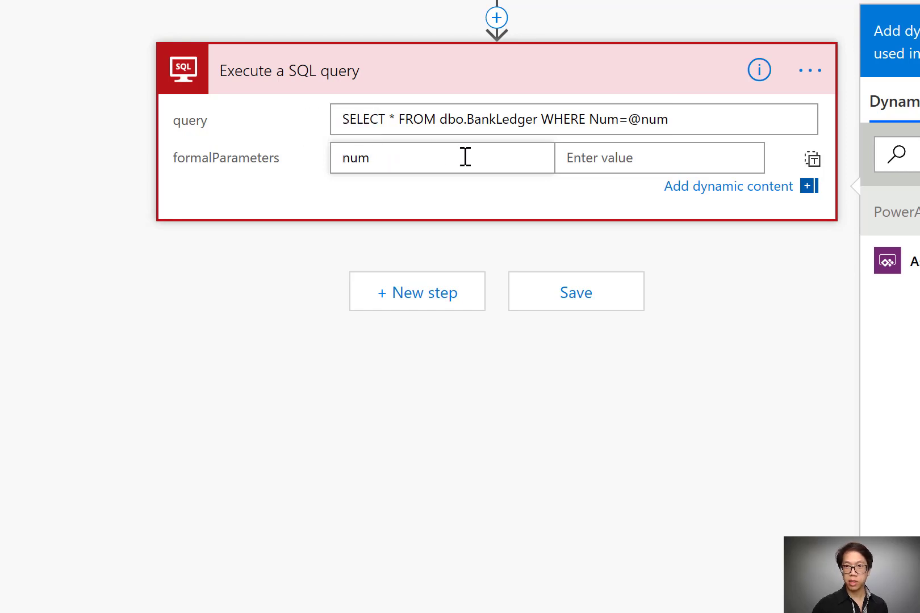
pyautogui.click(603, 158)
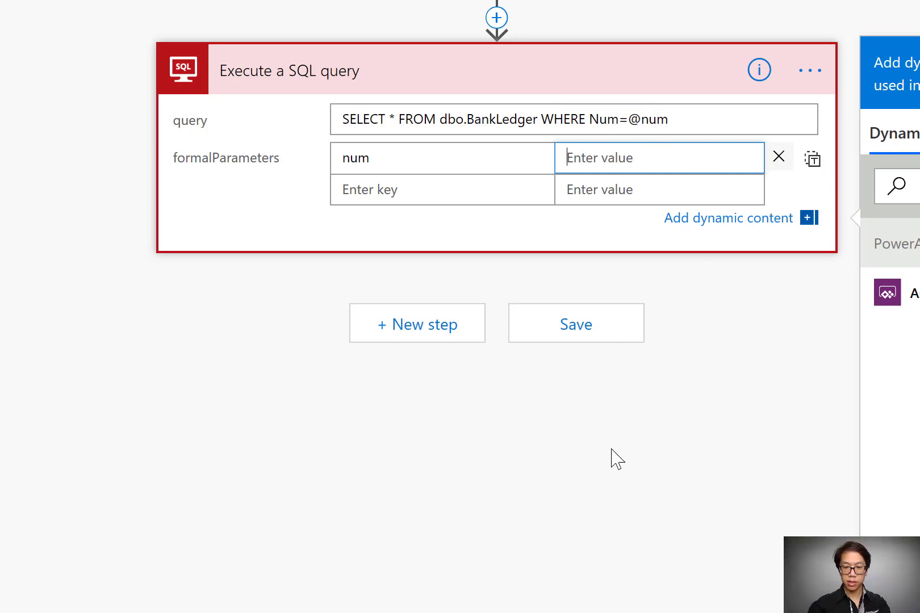
pyautogui.write('NVARCH')
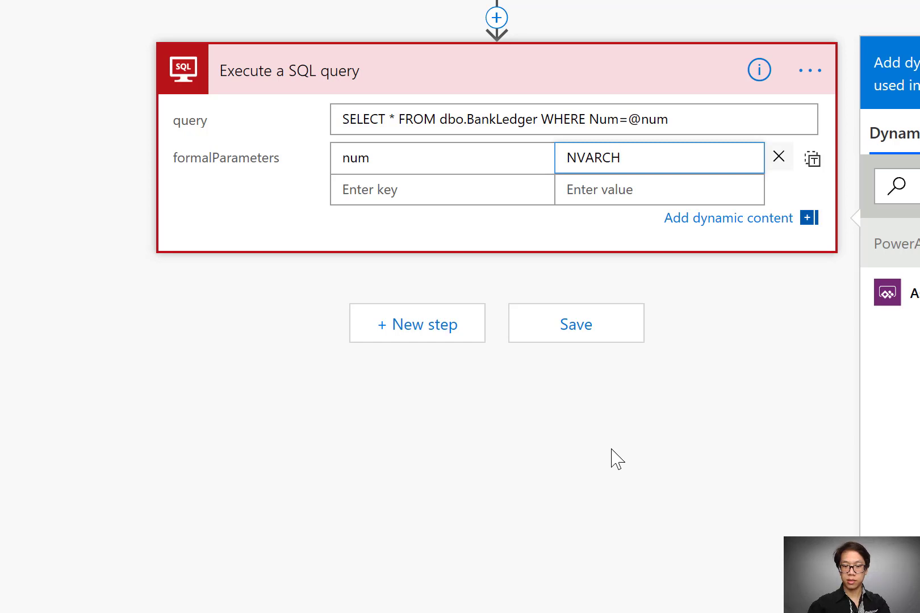
pyautogui.write('AR')
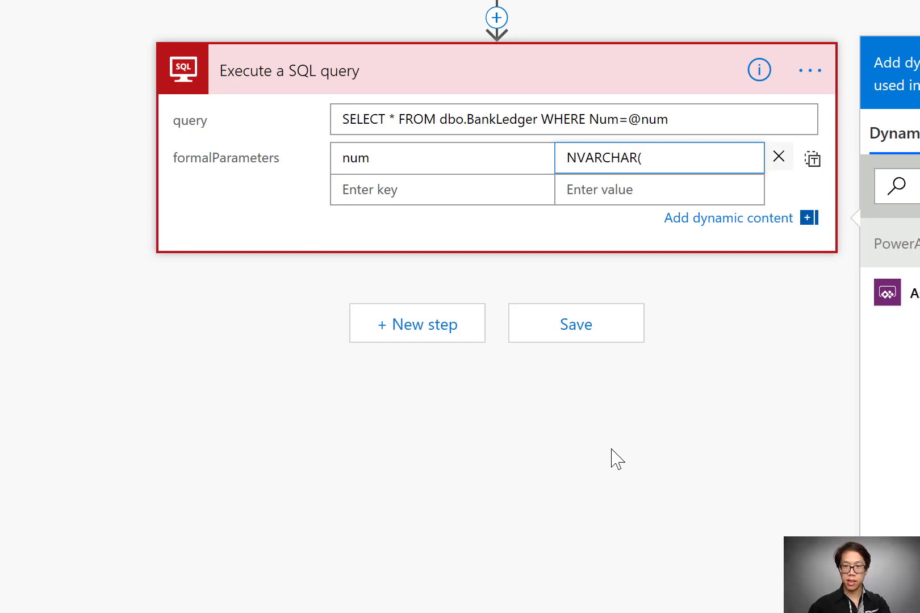
pyautogui.write('(255')
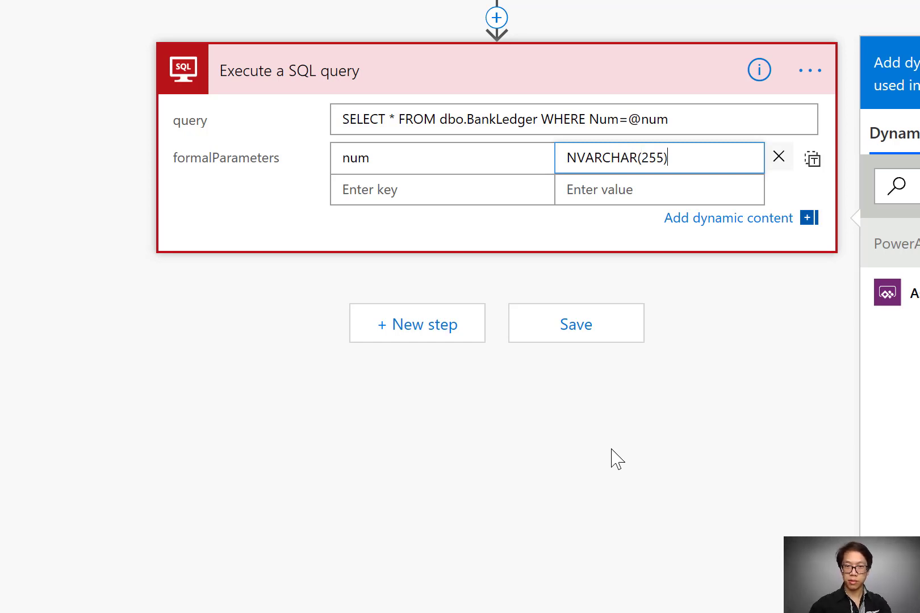
pyautogui.write(')')
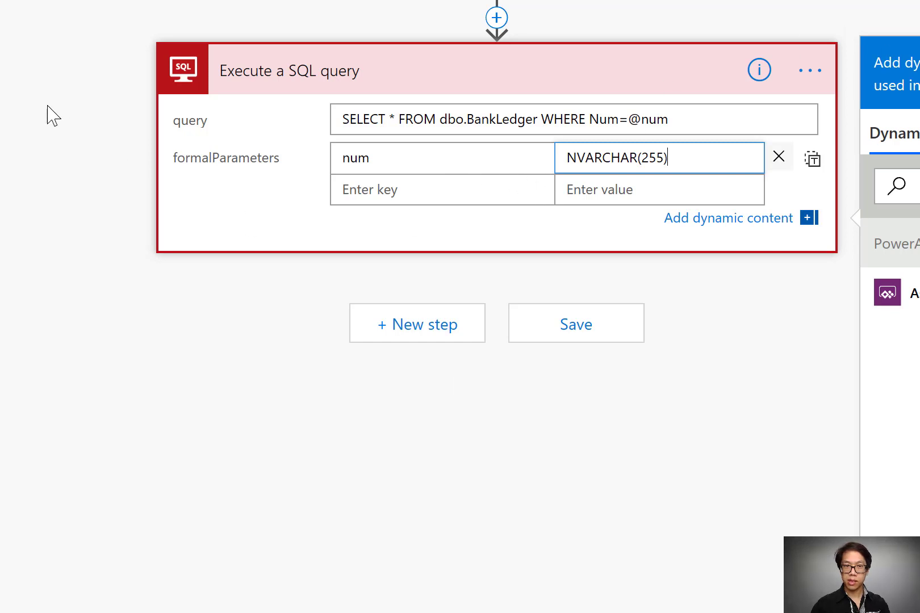
pyautogui.click(53, 370)
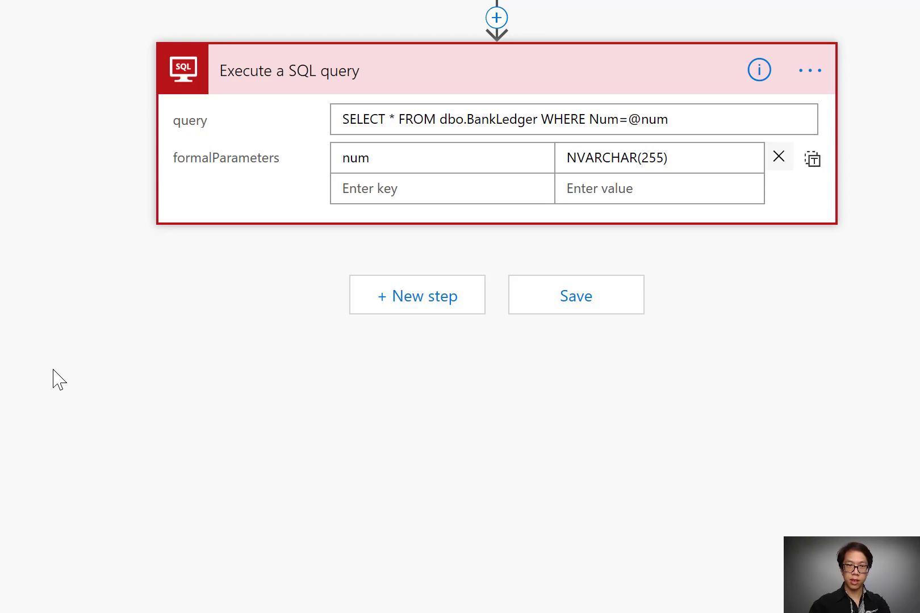
pyautogui.click(915, 128)
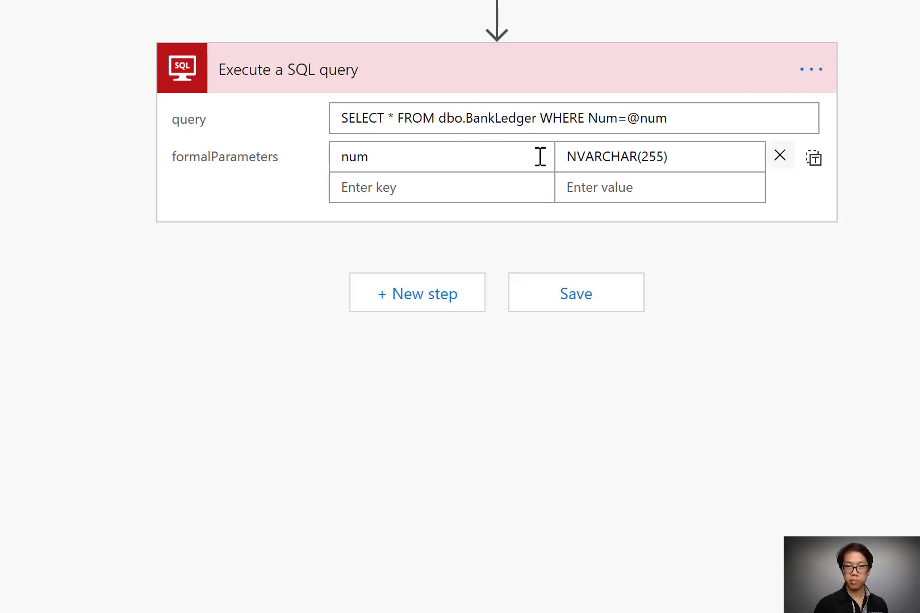
# - Reload the flow page, leaving the current edit, and expand the Execute a SQL query action down to its num parameter field
pyautogui.press('F5')
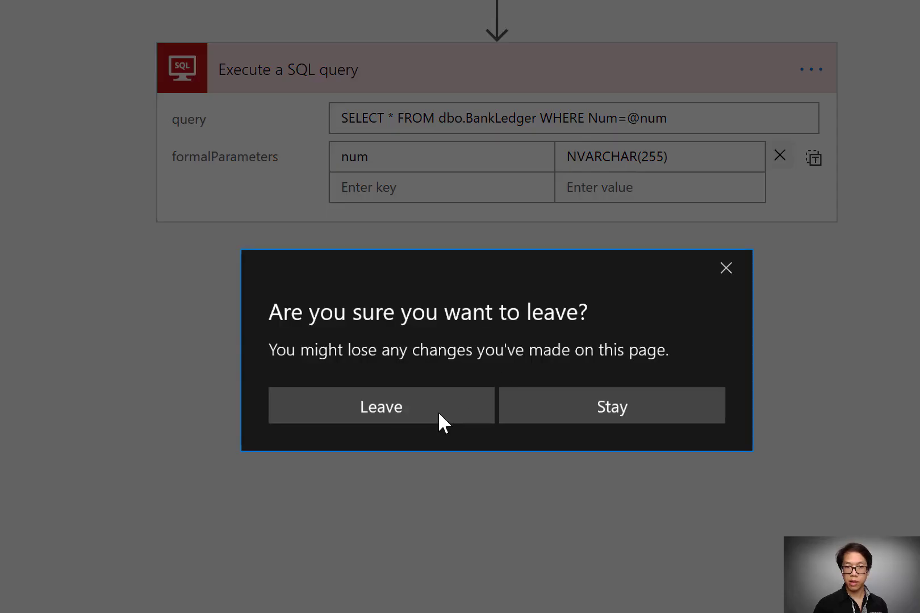
pyautogui.click(421, 411)
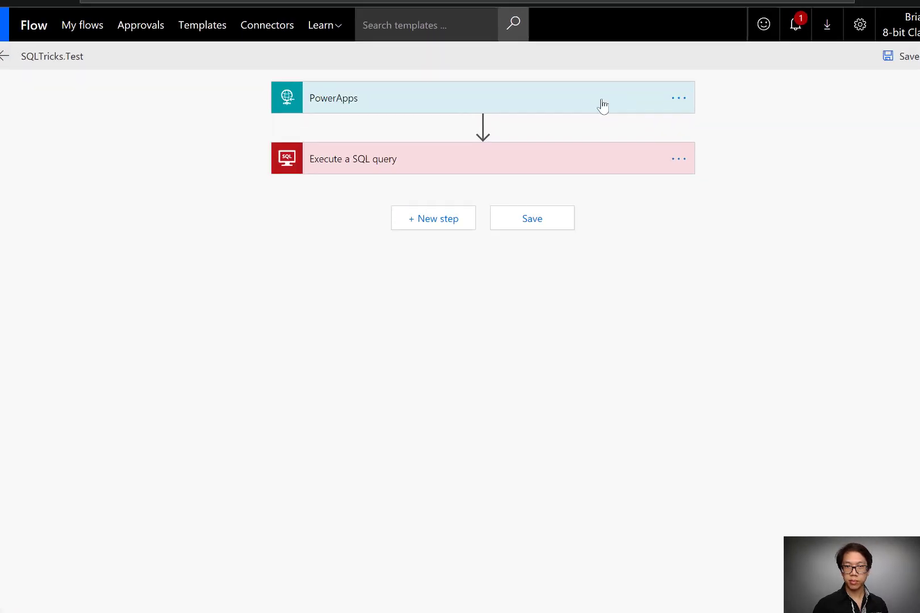
pyautogui.click(498, 187)
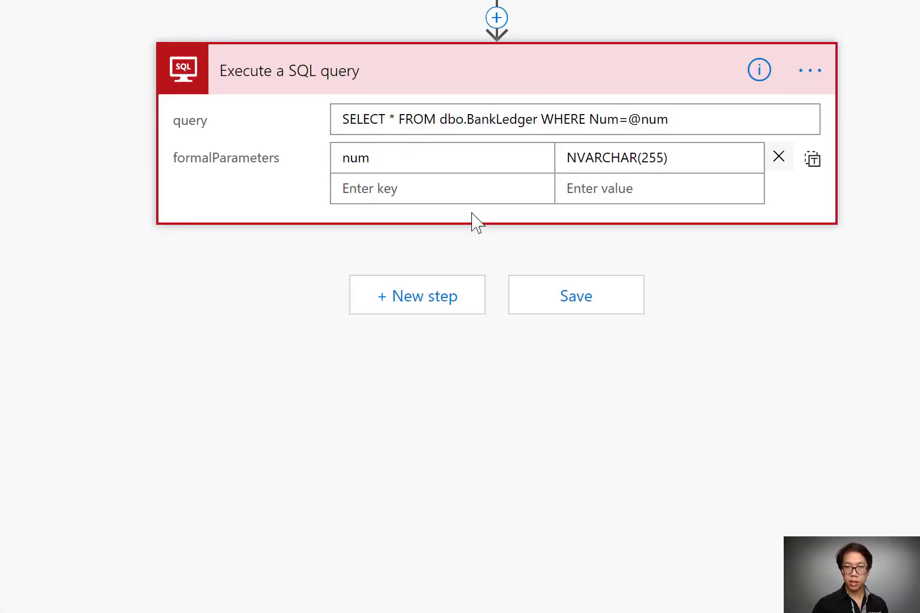
pyautogui.click(456, 193)
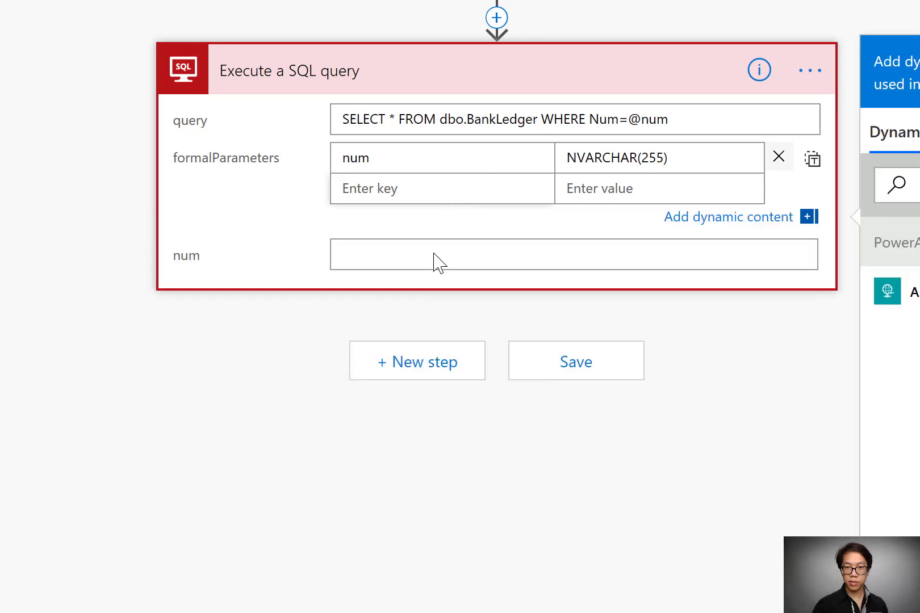
# - Set the num parameter to 2040 and save the flow
pyautogui.click(436, 258)
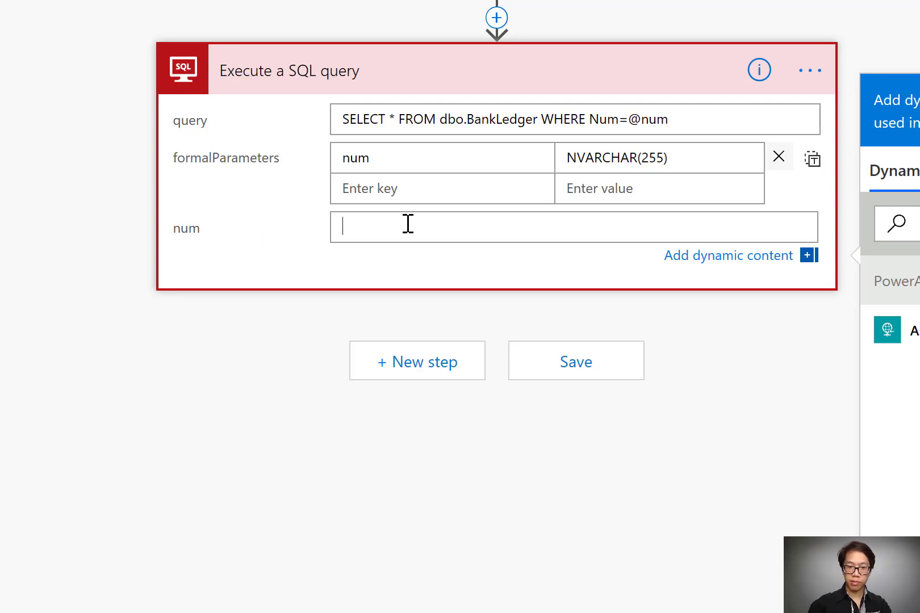
pyautogui.write('2040')
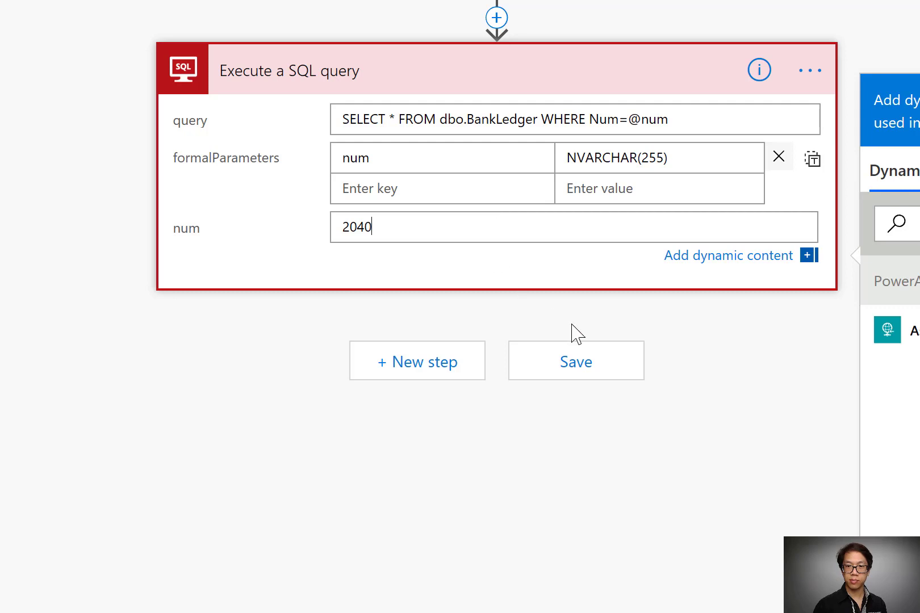
pyautogui.click(575, 362)
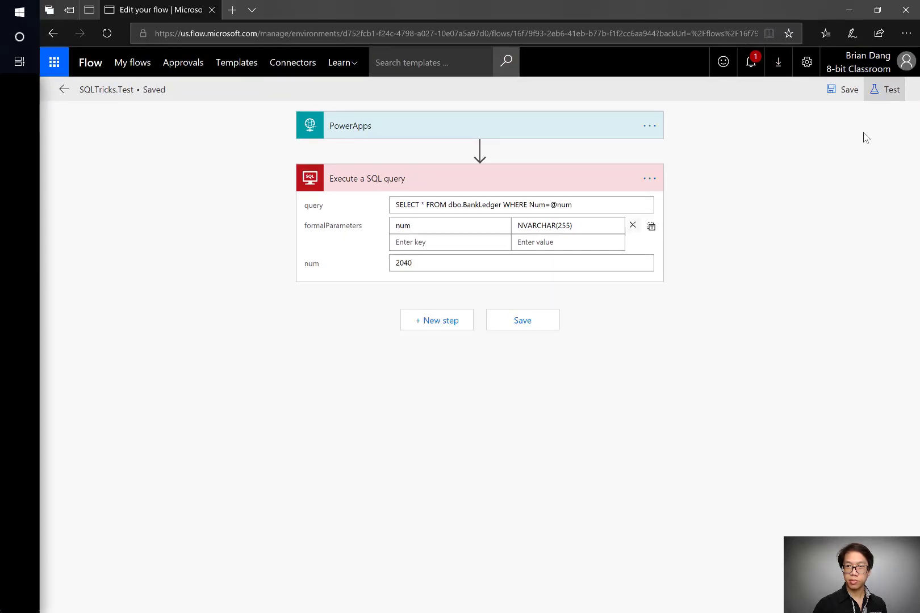
# - Test the flow by performing the trigger action manually, running it with the existing SQL Server connection
pyautogui.click(890, 91)
pyautogui.click(793, 146)
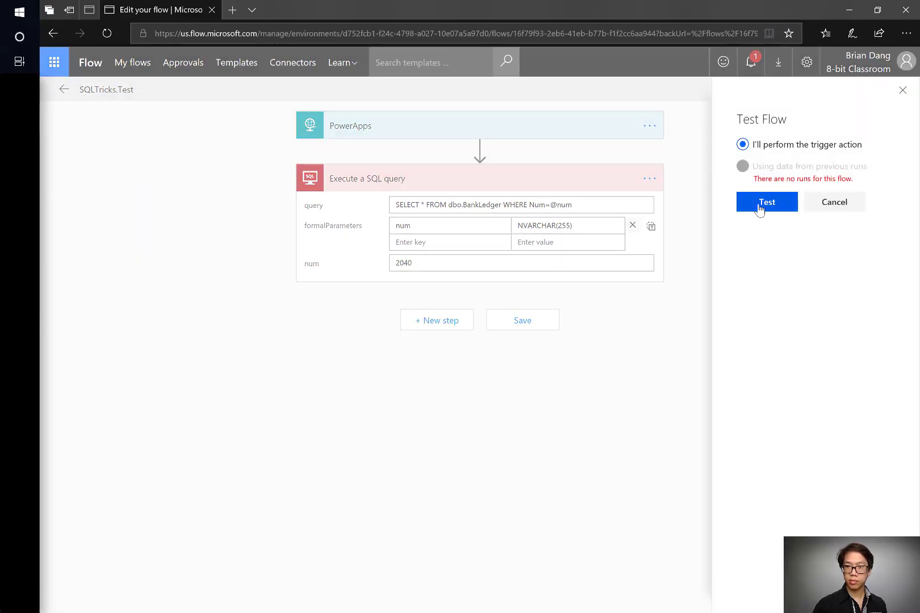
pyautogui.click(761, 206)
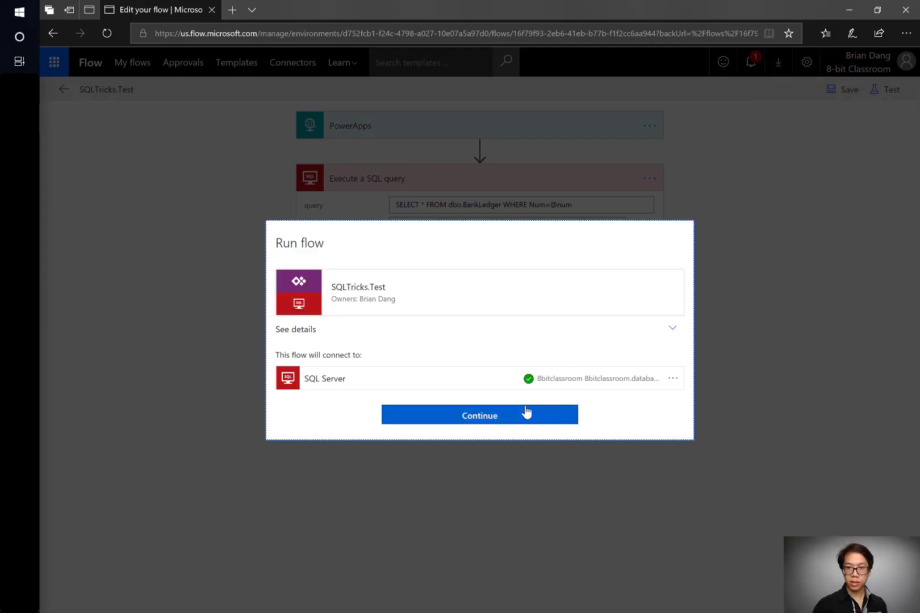
pyautogui.click(526, 414)
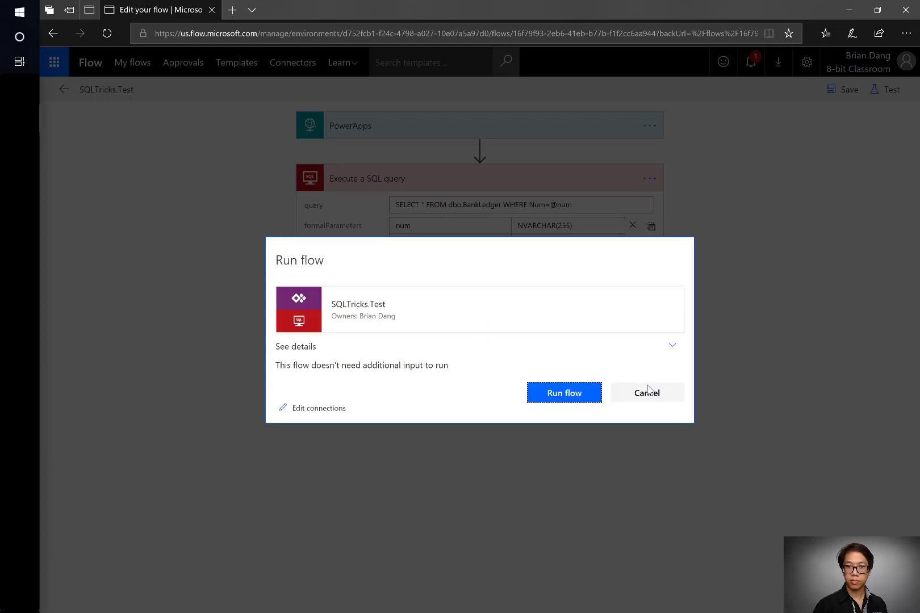
pyautogui.click(551, 401)
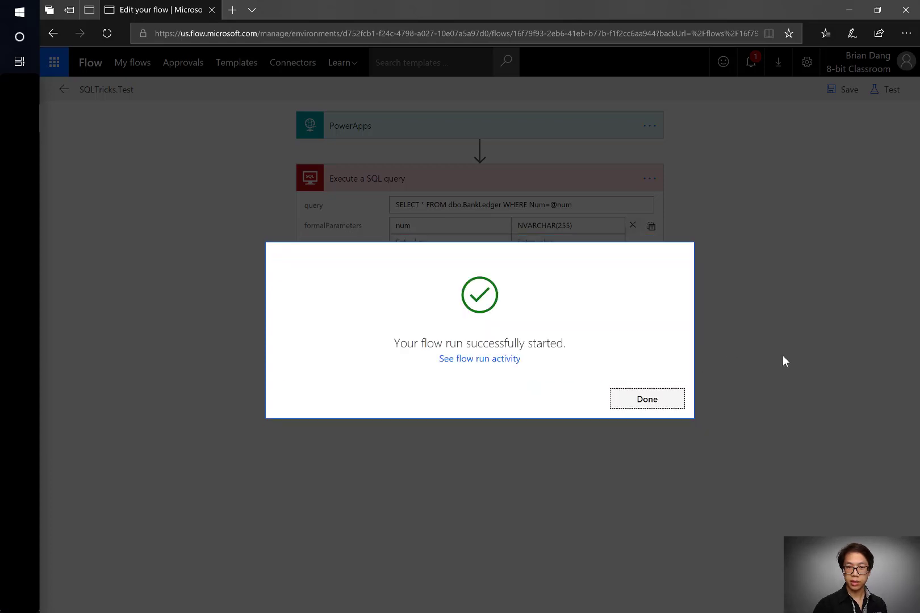
pyautogui.click(651, 399)
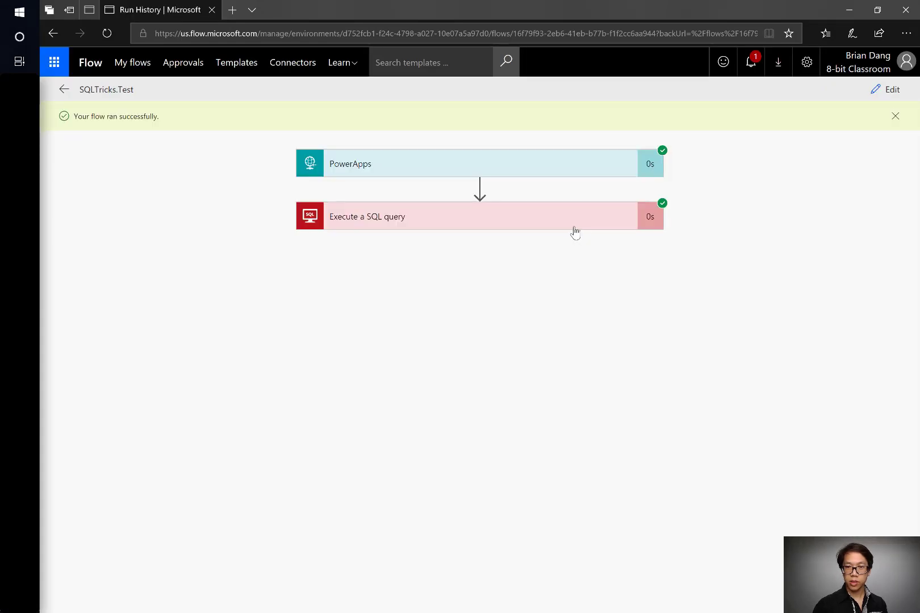
# - Expand the Execute a SQL query action in the run history and review its query results
pyautogui.click(575, 229)
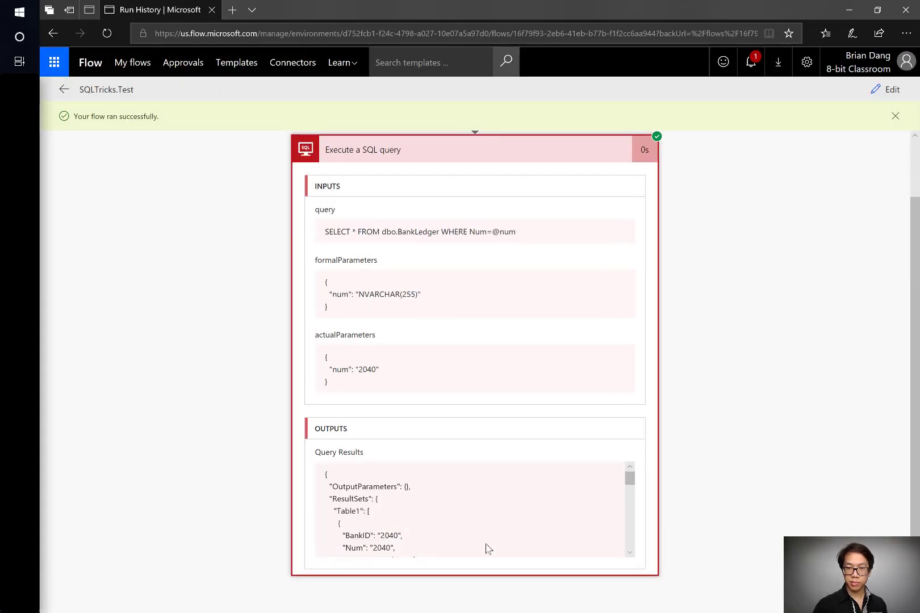
pyautogui.scroll(-6, 487, 548)
pyautogui.scroll(-3, 489, 549)
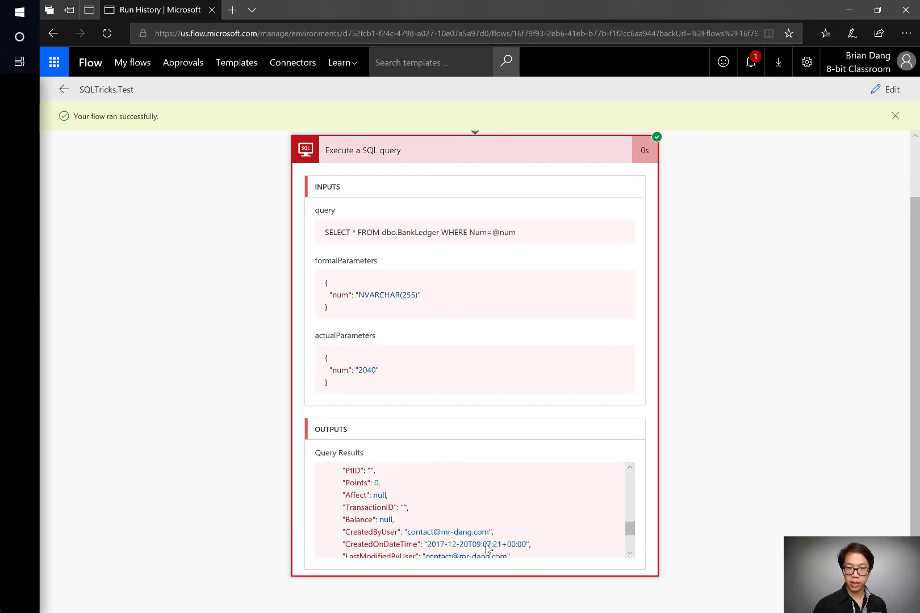
pyautogui.scroll(4, 489, 549)
pyautogui.scroll(5, 487, 548)
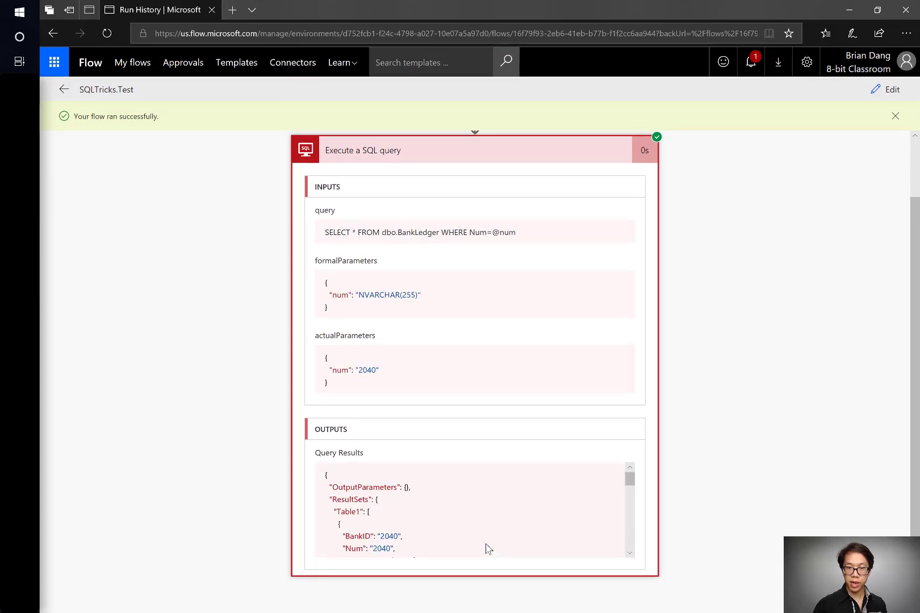
pyautogui.scroll(-4, 486, 548)
pyautogui.scroll(4, 486, 548)
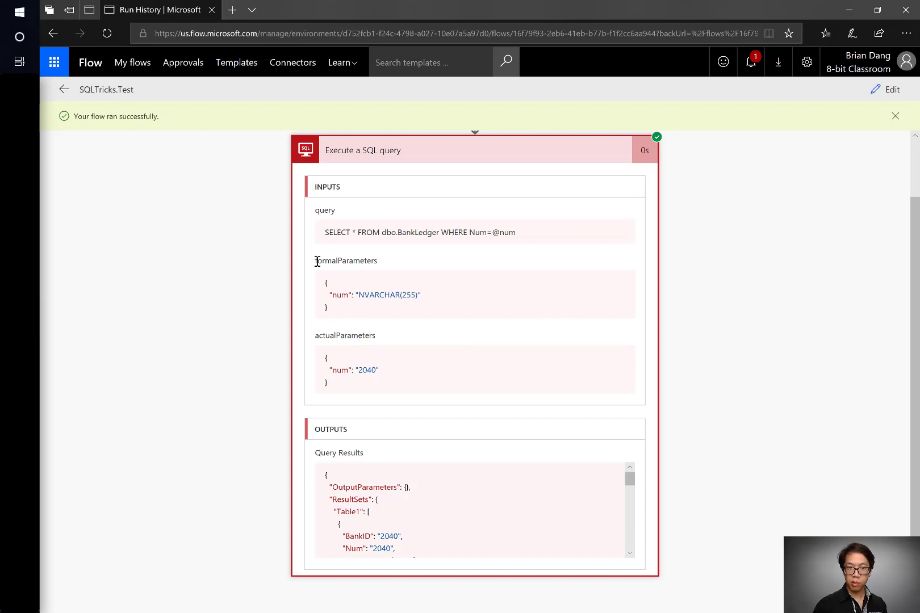
pyautogui.moveTo(318, 262); pyautogui.dragTo(421, 294)
pyautogui.click(376, 310)
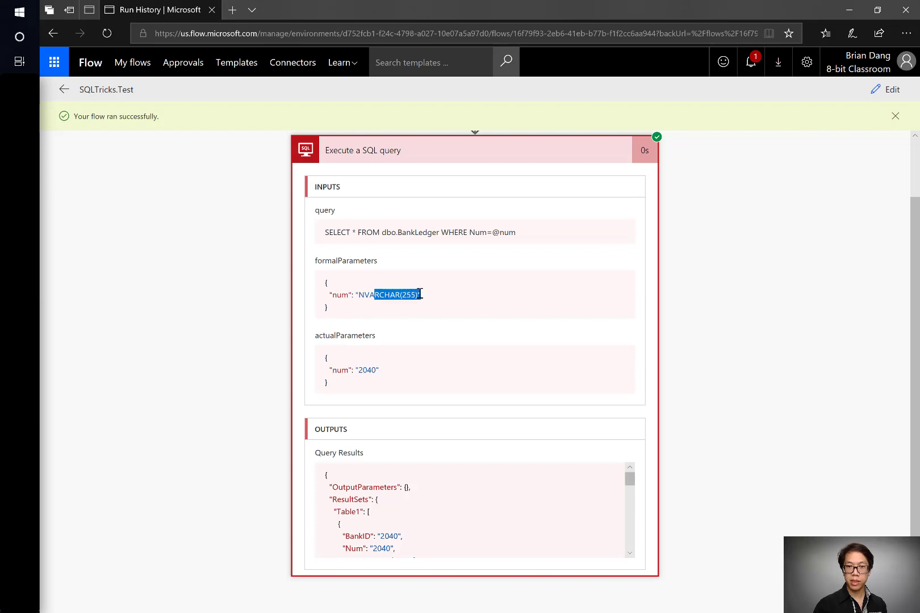
pyautogui.doubleClick(377, 295)
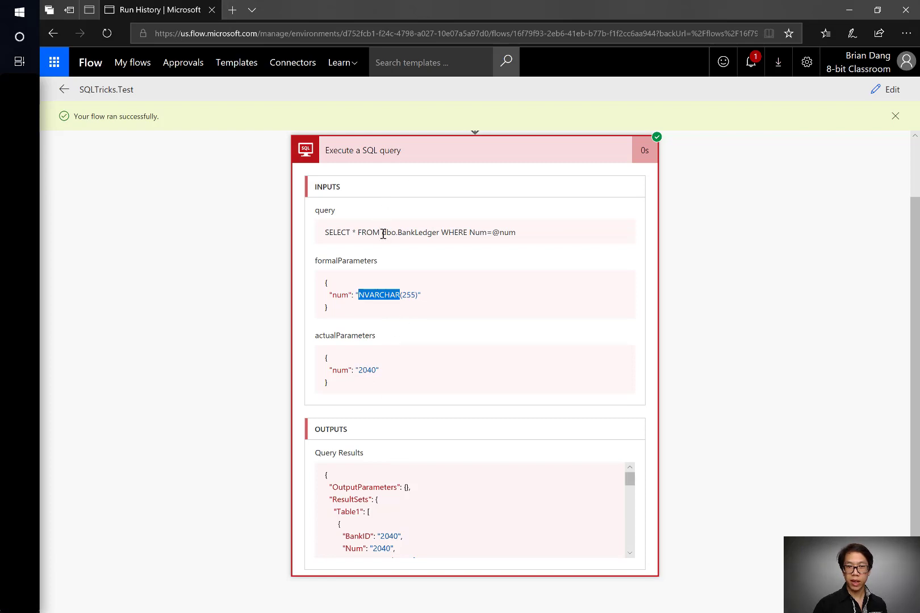
pyautogui.doubleClick(507, 231)
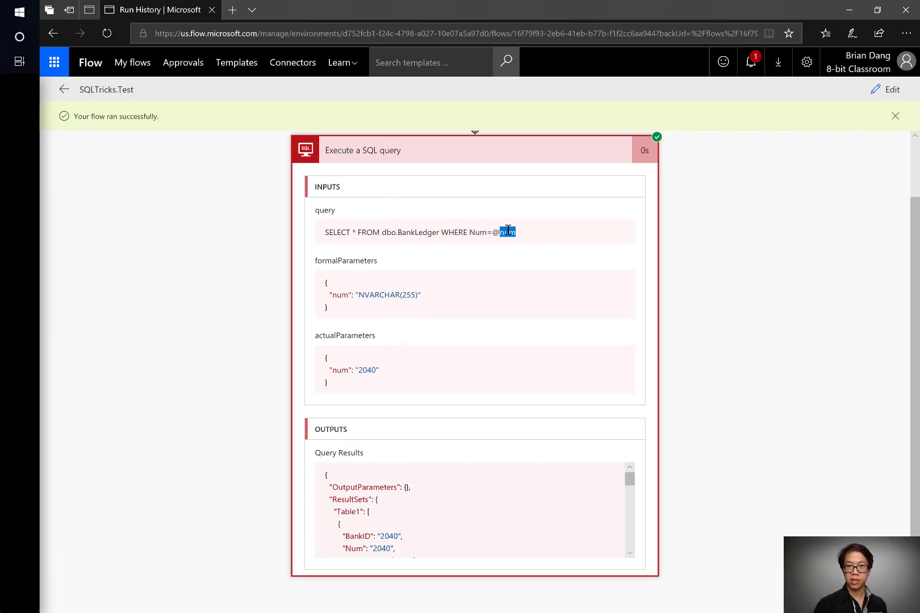
pyautogui.click(399, 296)
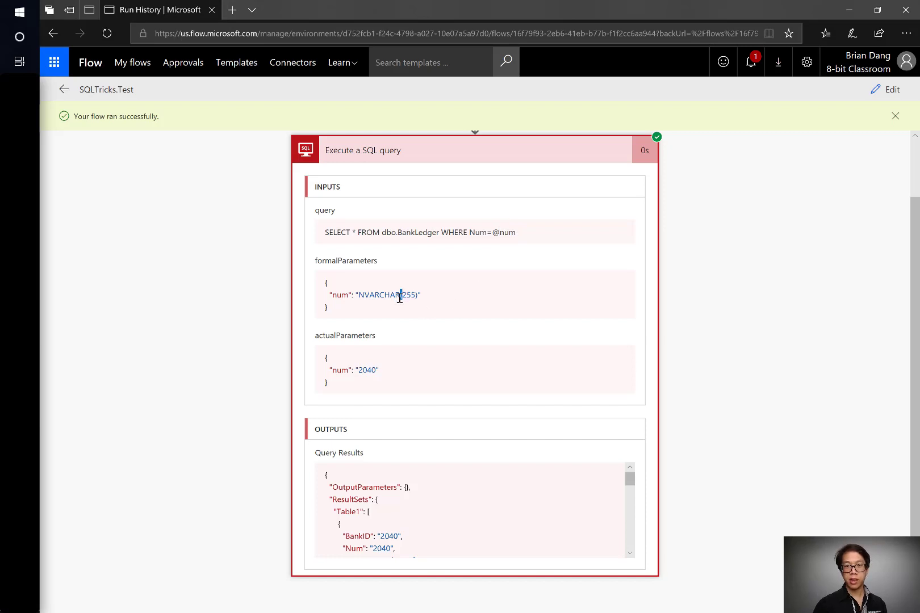
pyautogui.doubleClick(367, 371)
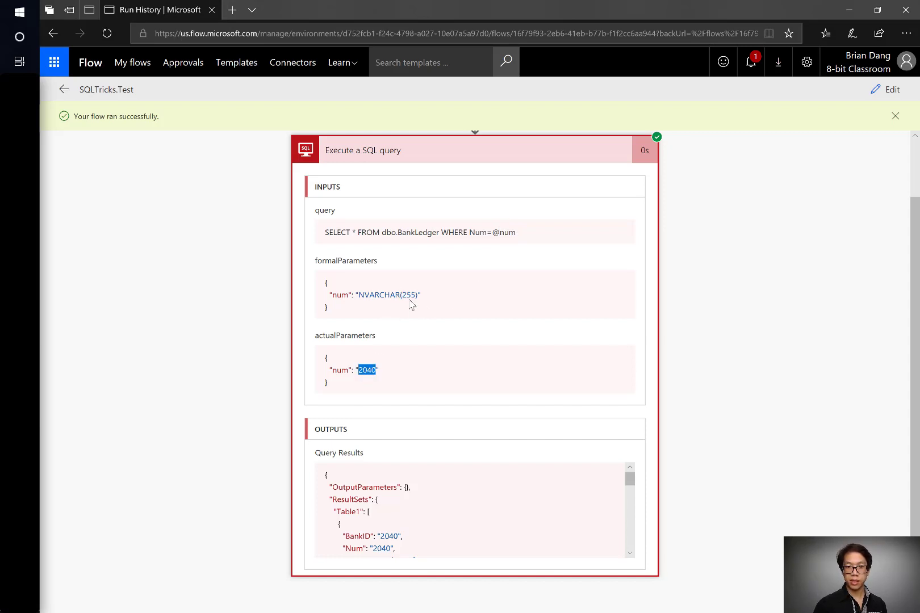
pyautogui.click(396, 293)
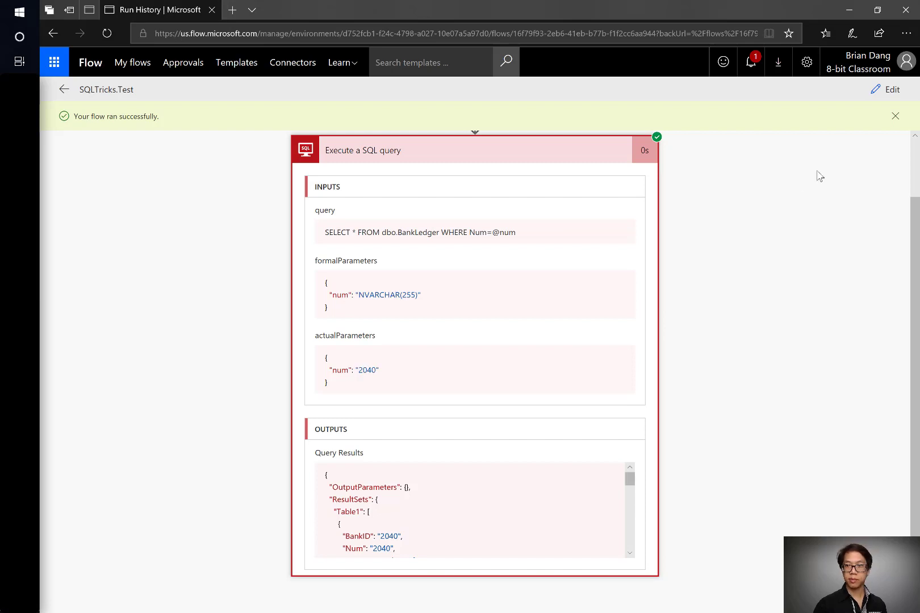
# - Return to editing the flow, add the SQL Server action Transform data using Power Query, and open its query editor
pyautogui.click(889, 90)
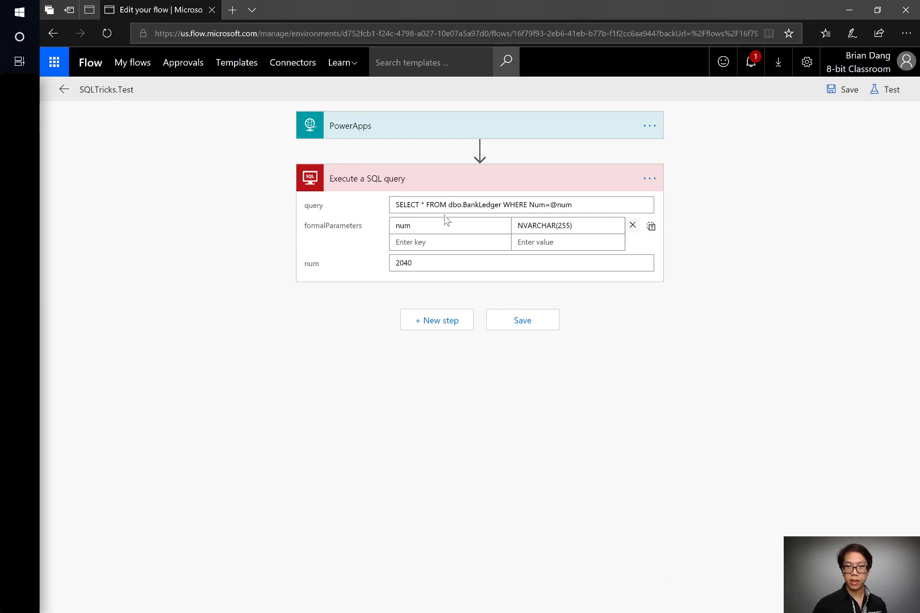
pyautogui.click(440, 325)
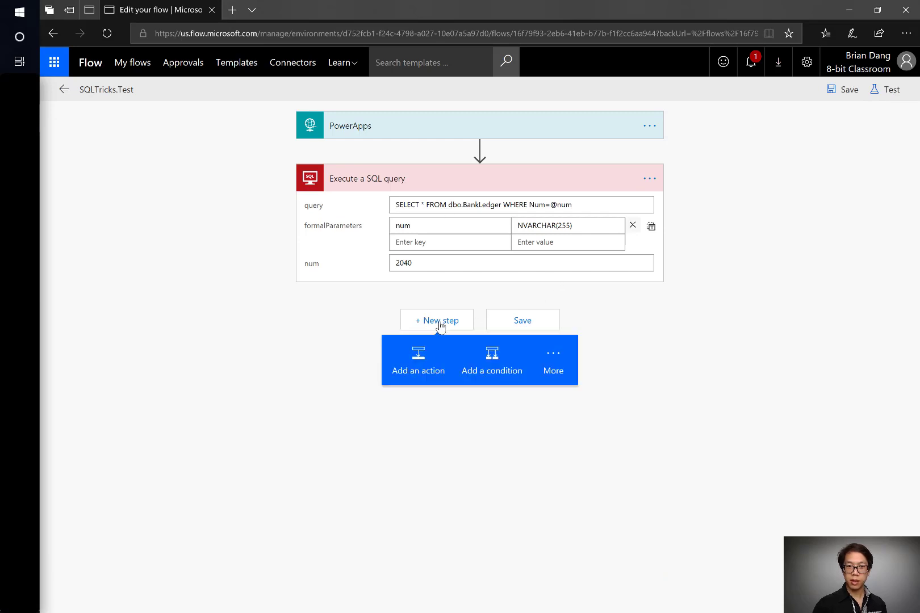
pyautogui.click(413, 372)
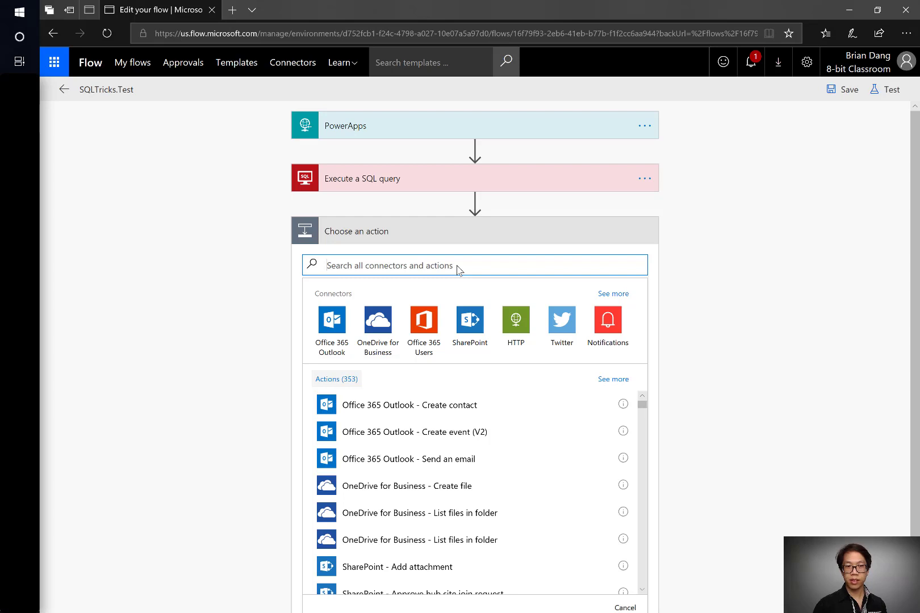
pyautogui.write('sql')
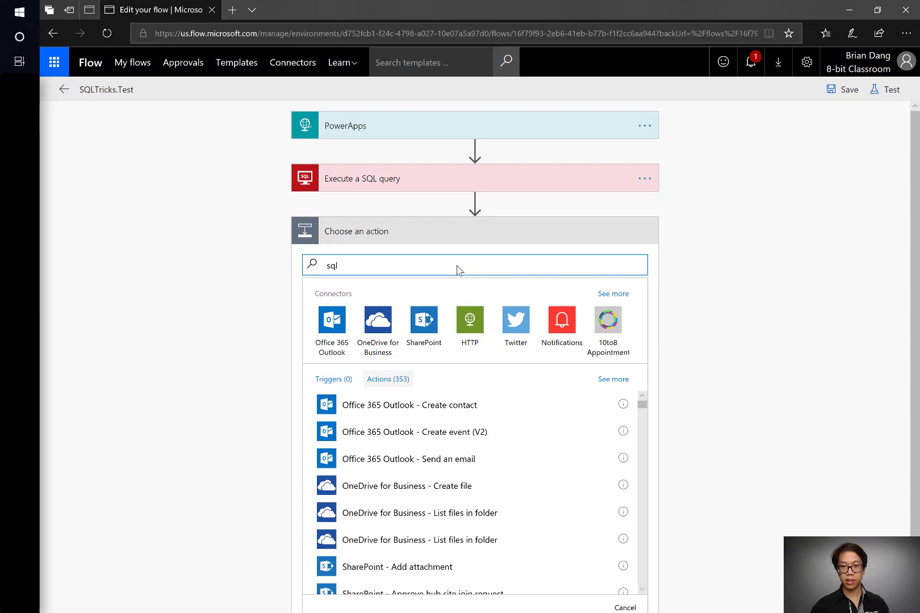
pyautogui.click(477, 323)
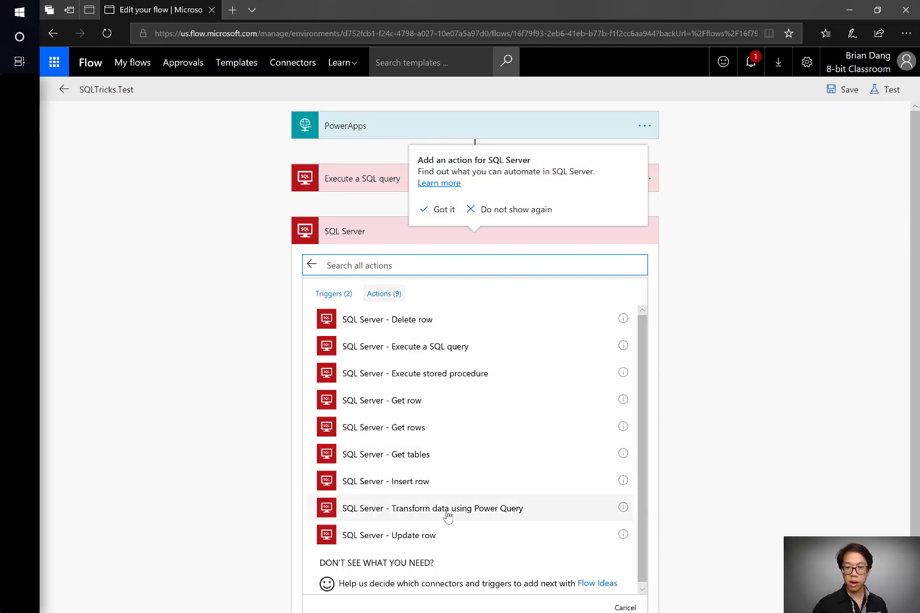
pyautogui.click(447, 512)
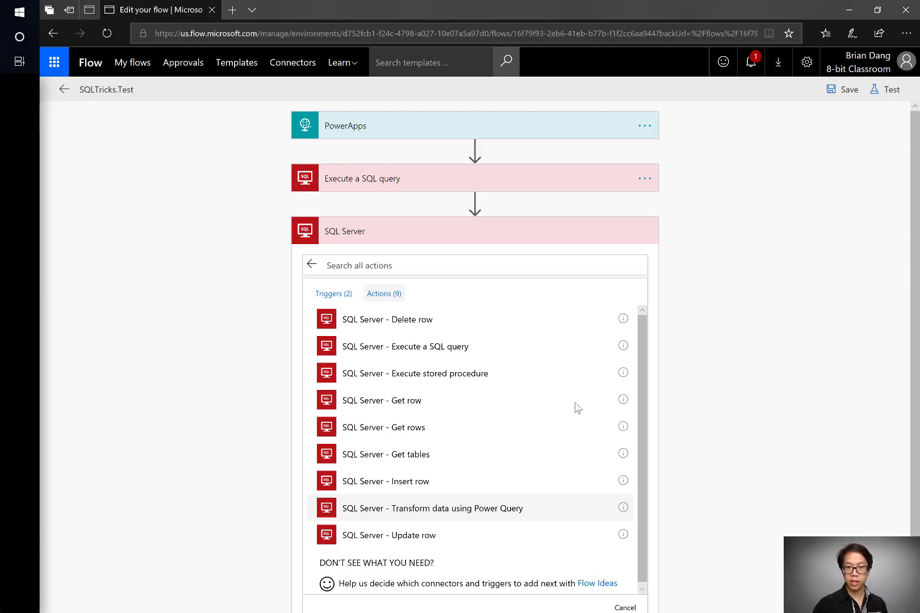
pyautogui.click(484, 263)
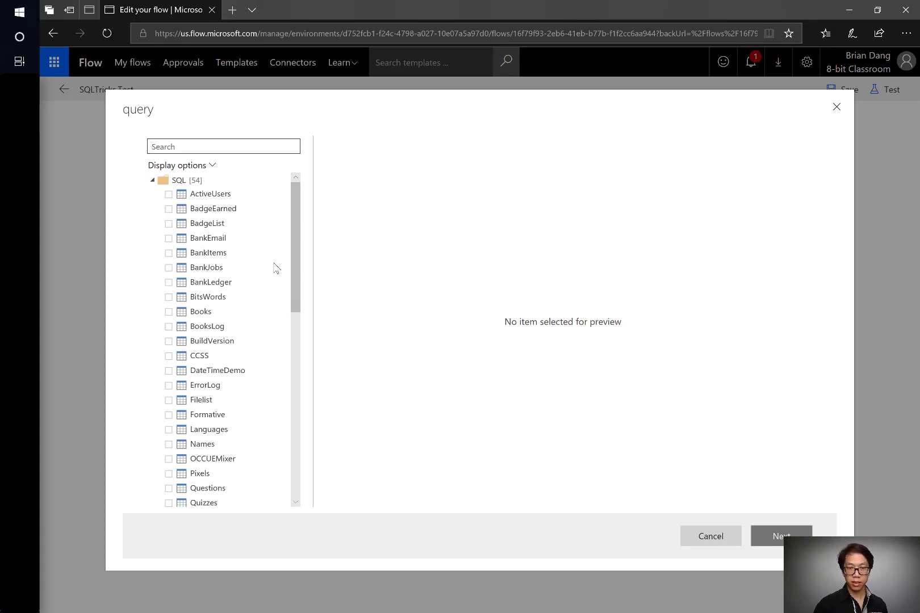
# - Choose only the Pixels table as the Power Query source, check its preview, and load it for transformation
pyautogui.scroll(-1, 275, 267)
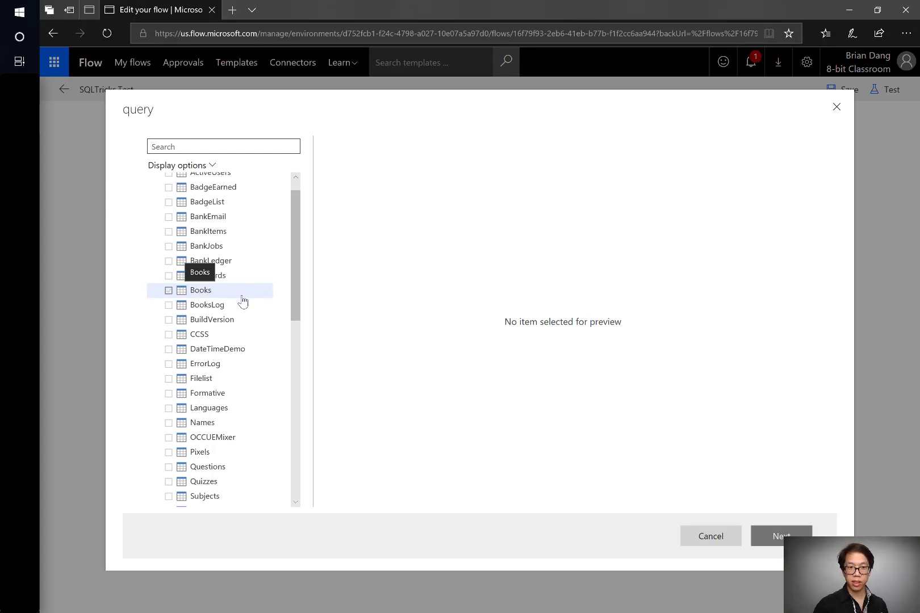
pyautogui.scroll(1, 233, 316)
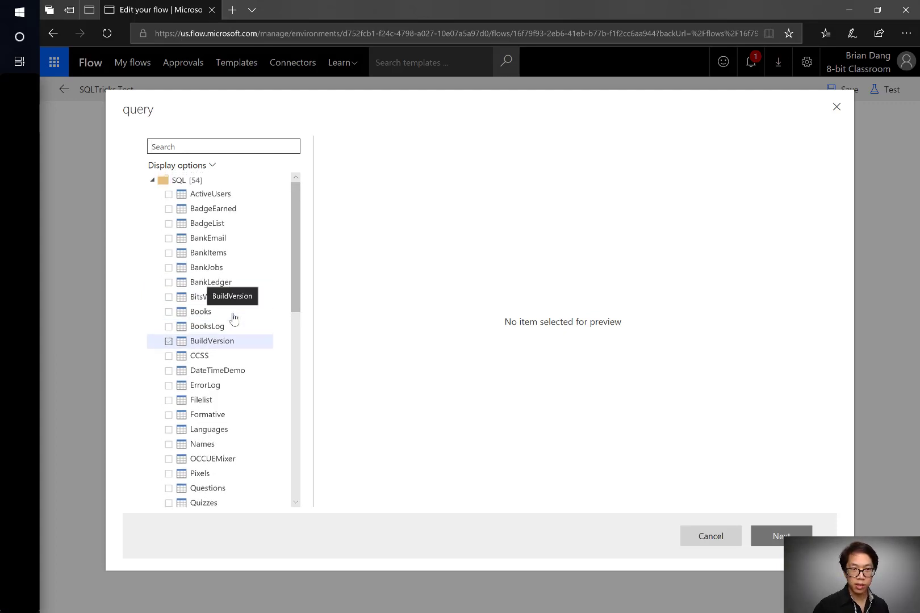
pyautogui.click(170, 284)
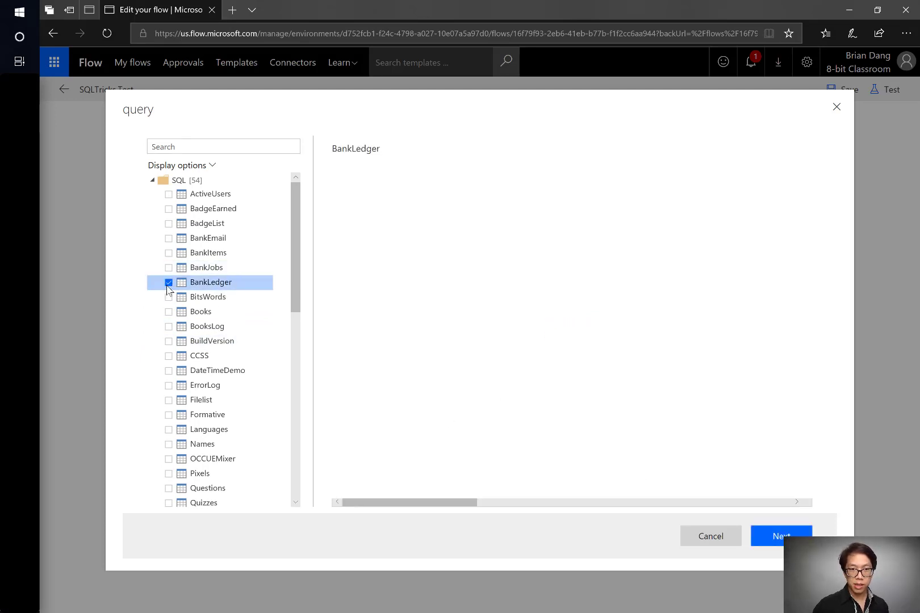
pyautogui.click(169, 284)
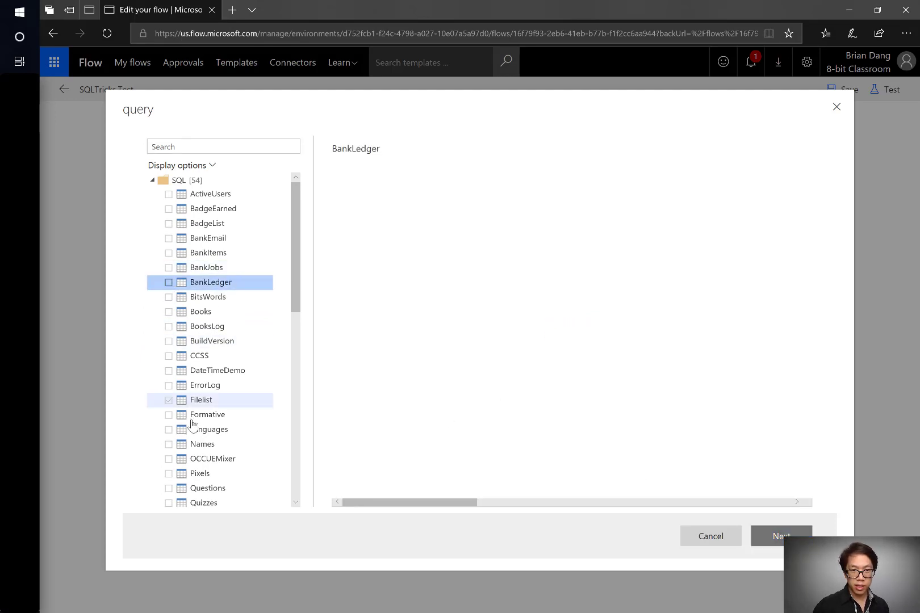
pyautogui.click(169, 473)
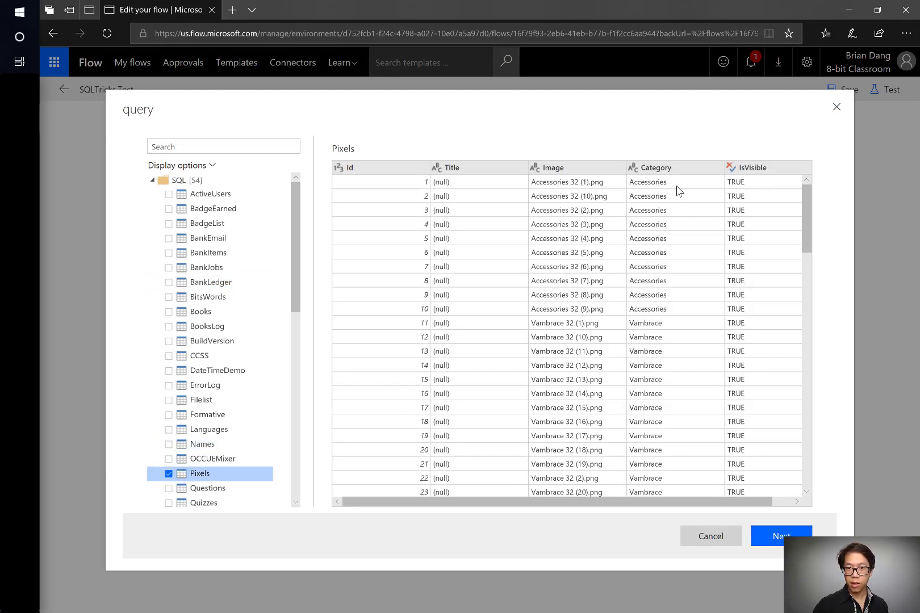
pyautogui.scroll(-3, 678, 440)
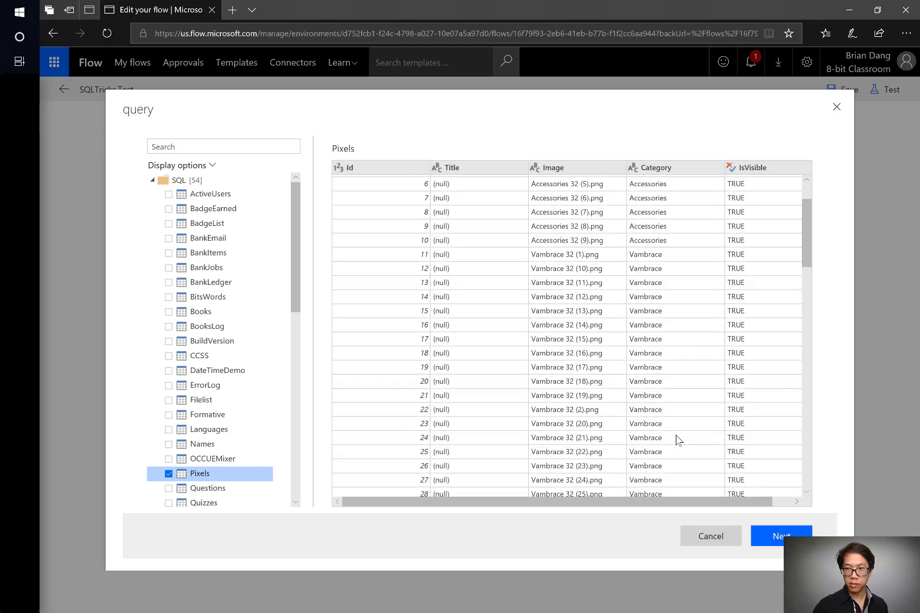
pyautogui.scroll(3, 677, 439)
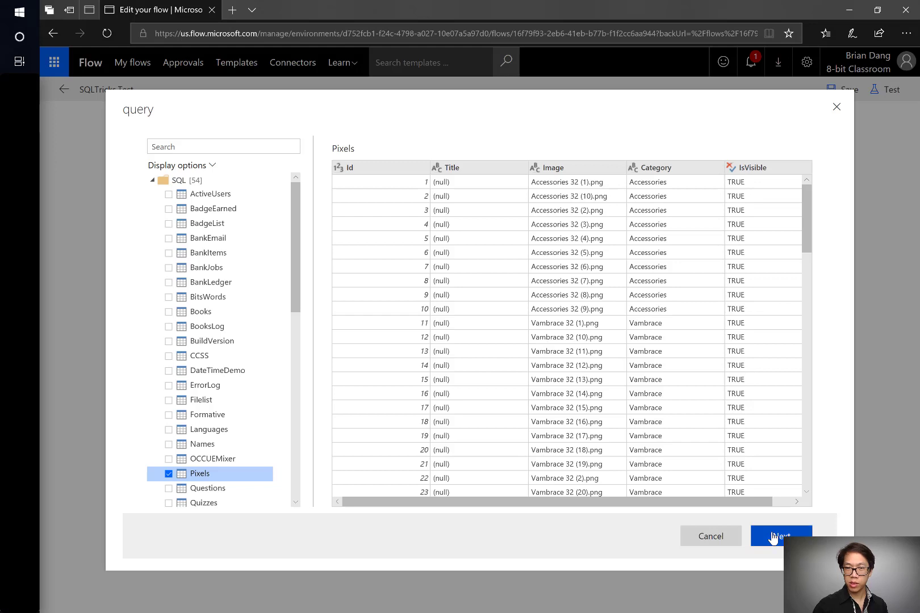
pyautogui.click(772, 536)
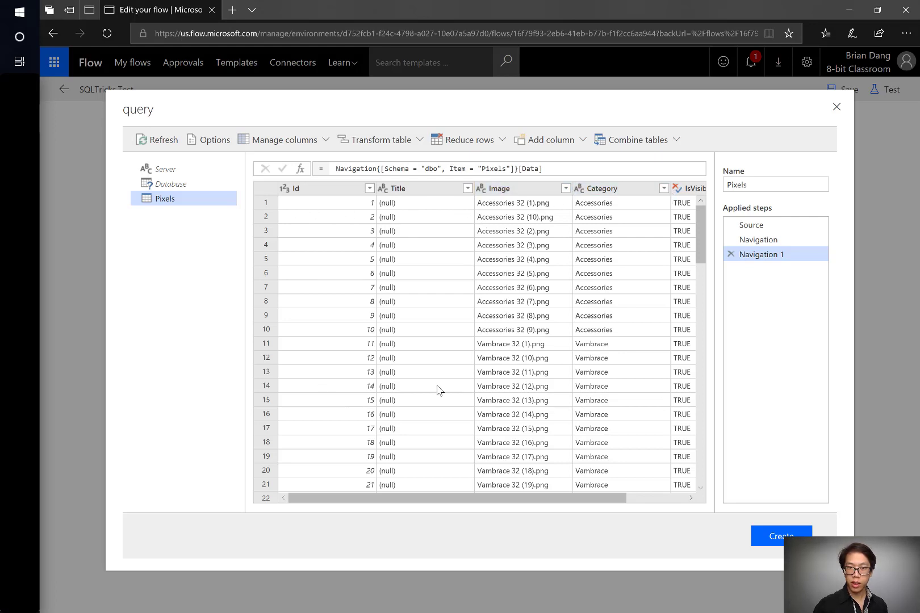
# - Load the full list of Category values and filter the Pixels table to Sword only
pyautogui.click(663, 189)
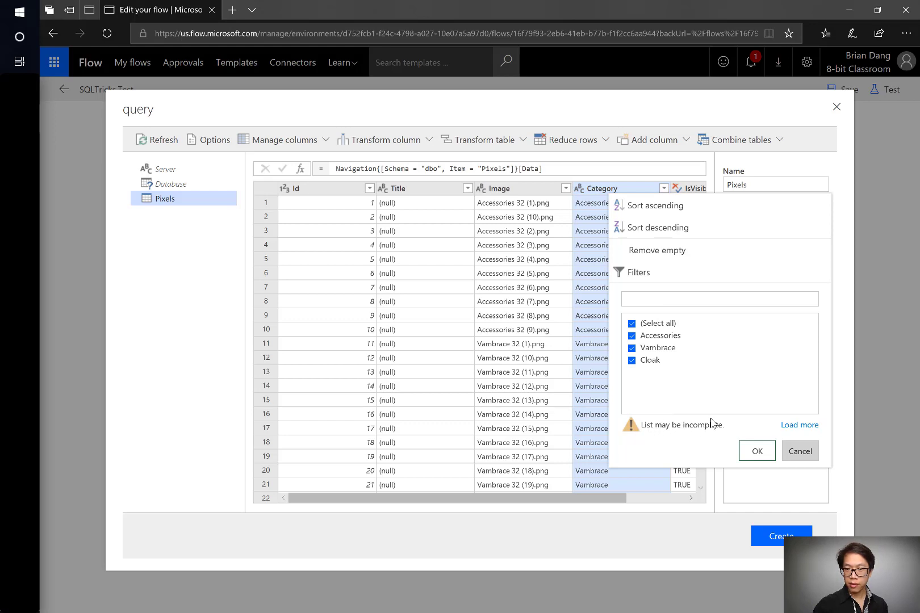
pyautogui.click(796, 432)
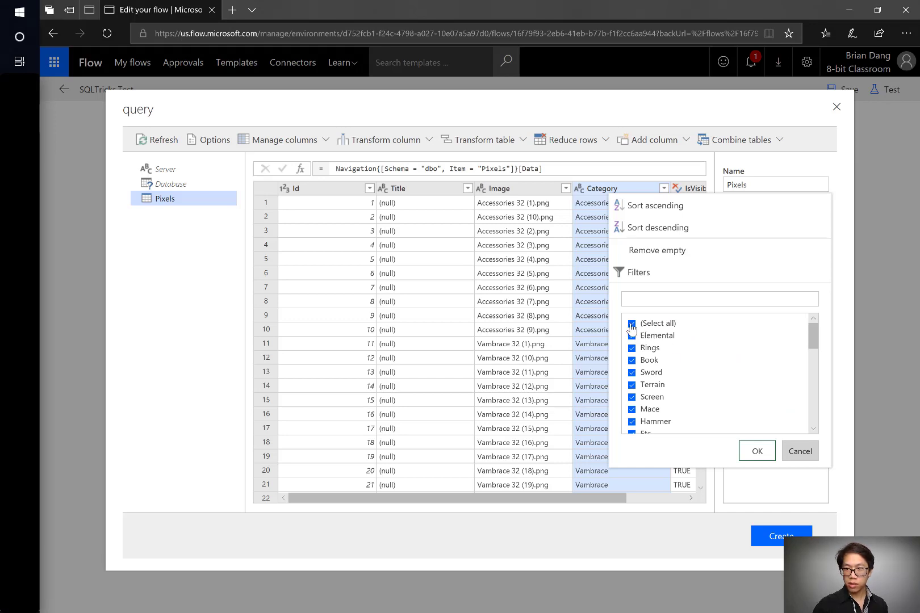
pyautogui.click(631, 324)
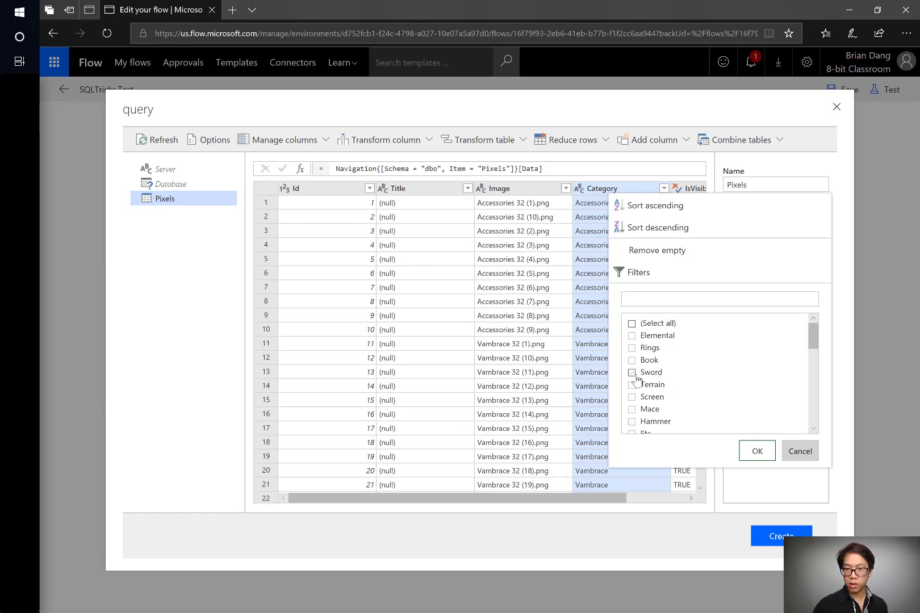
pyautogui.click(632, 372)
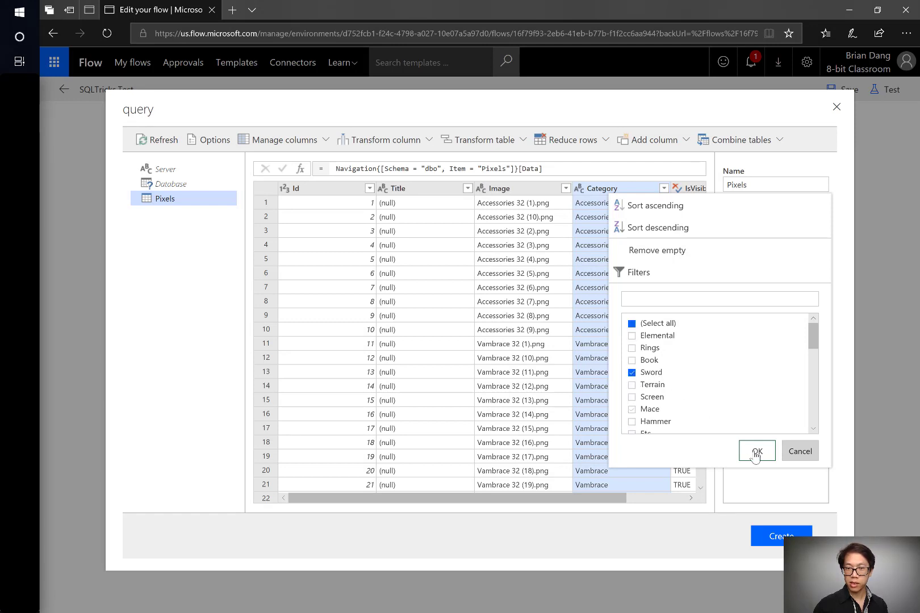
pyautogui.click(755, 451)
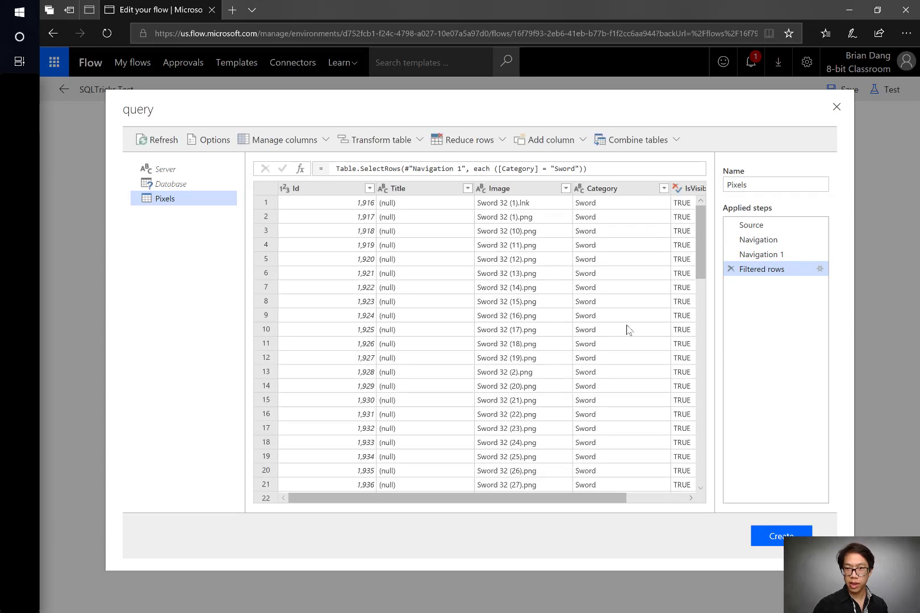
# - Open the row filter conditions for the Id column, look at the Advanced clause options, and return to Basic mode
pyautogui.scroll(-10, 627, 328)
pyautogui.scroll(10, 627, 330)
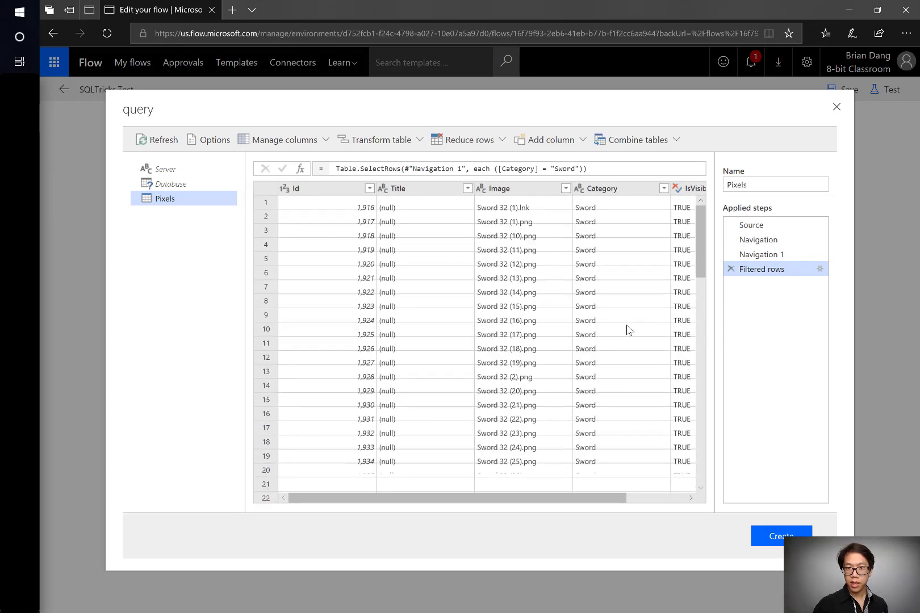
pyautogui.click(372, 193)
pyautogui.click(370, 189)
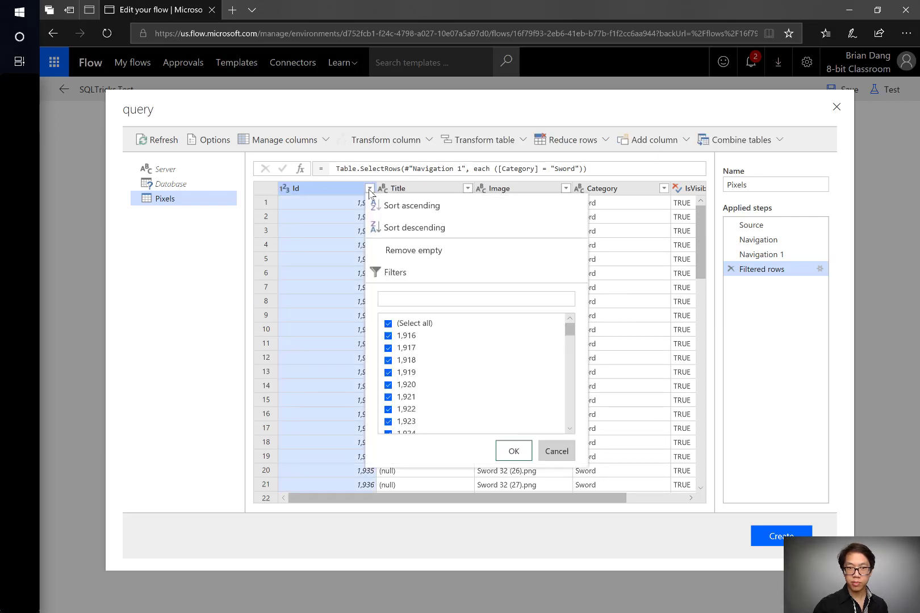
pyautogui.click(406, 272)
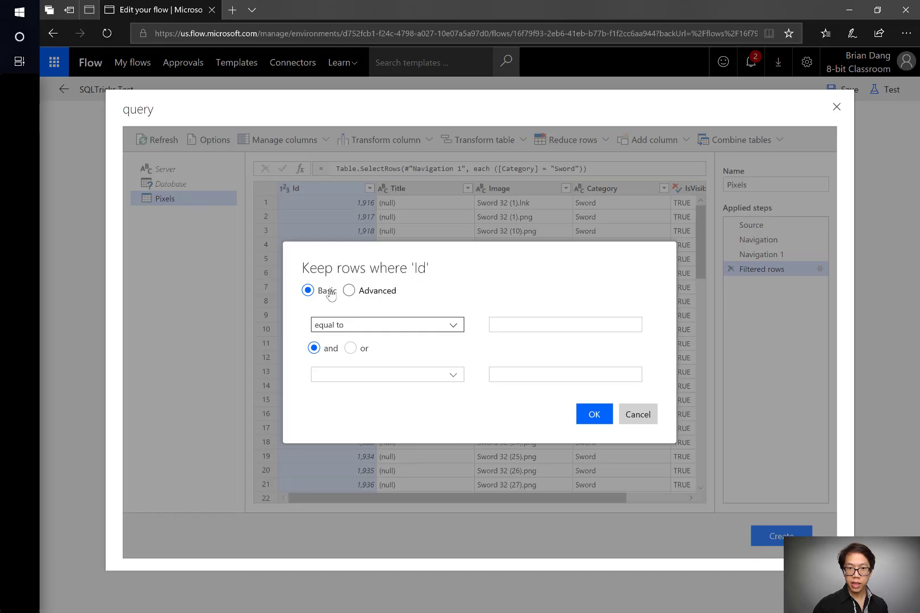
pyautogui.click(378, 292)
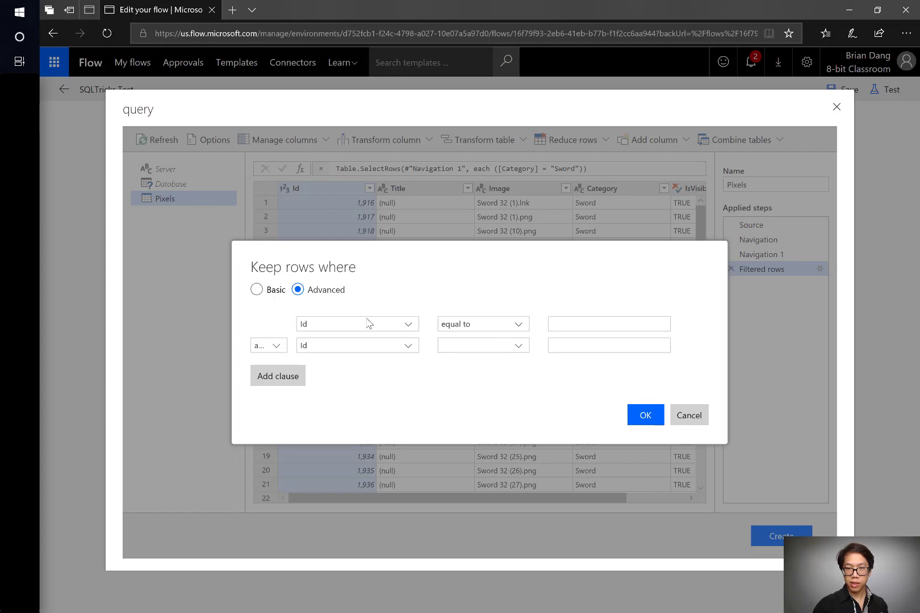
pyautogui.click(409, 345)
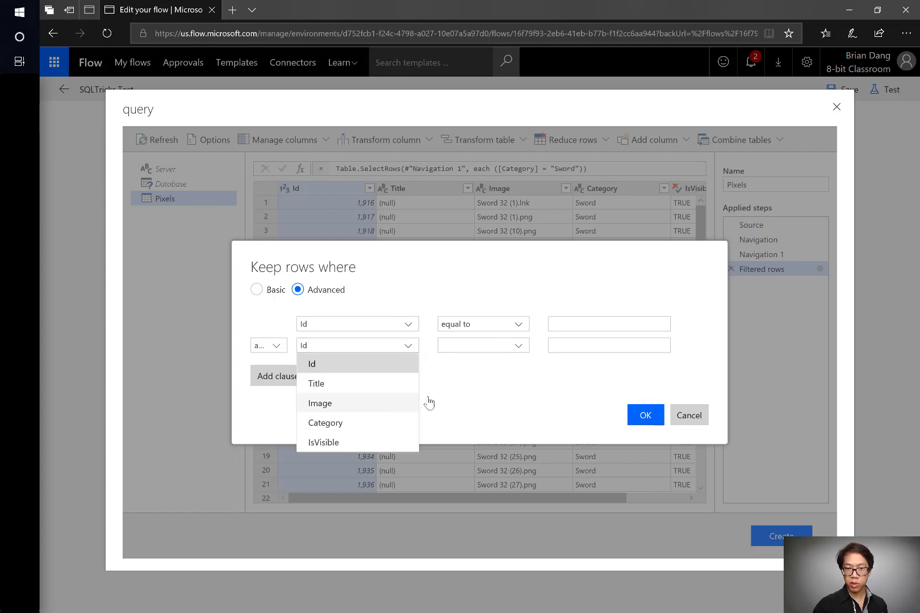
pyautogui.click(283, 295)
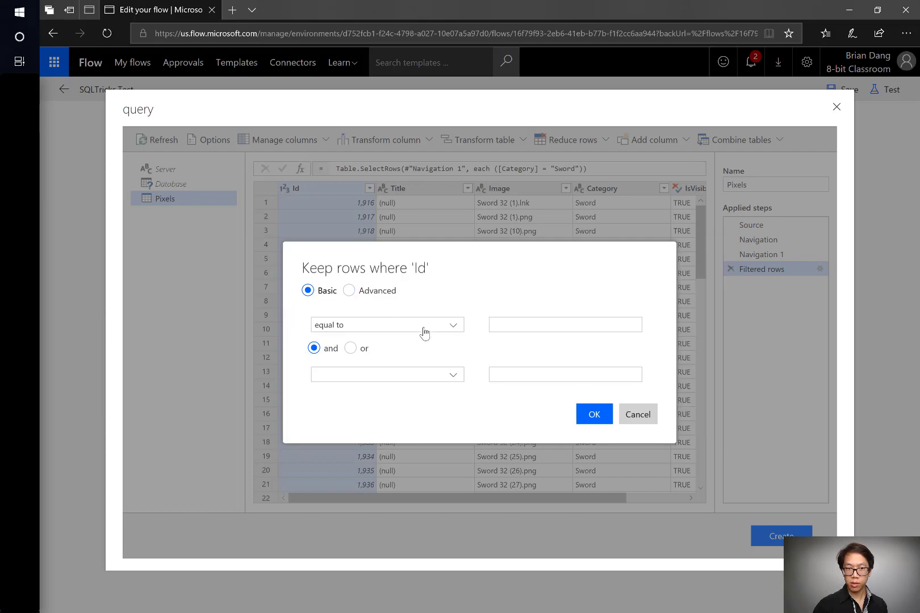
# - Keep only the rows where Id is greater than or equal to 1916 and less than or equal to 1936
pyautogui.click(440, 333)
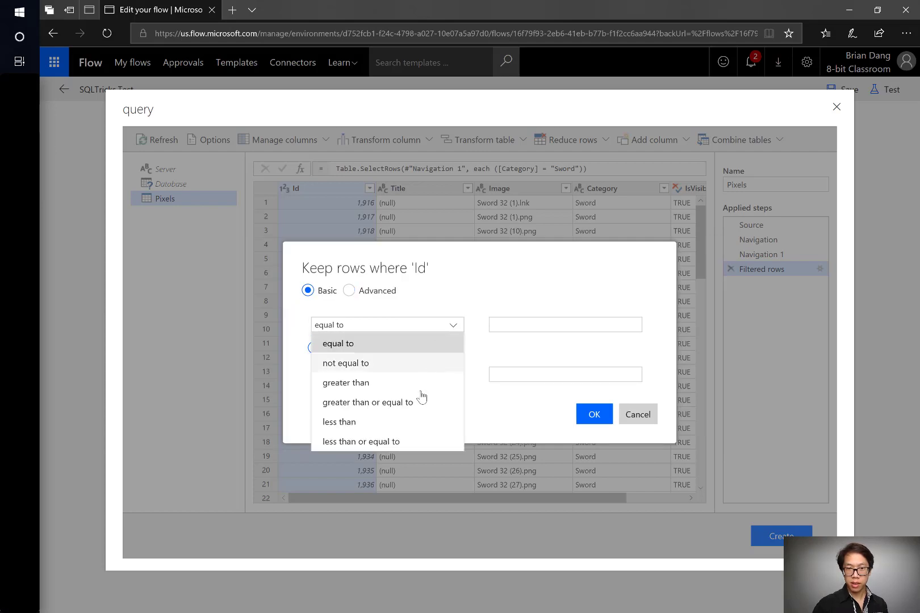
pyautogui.click(404, 441)
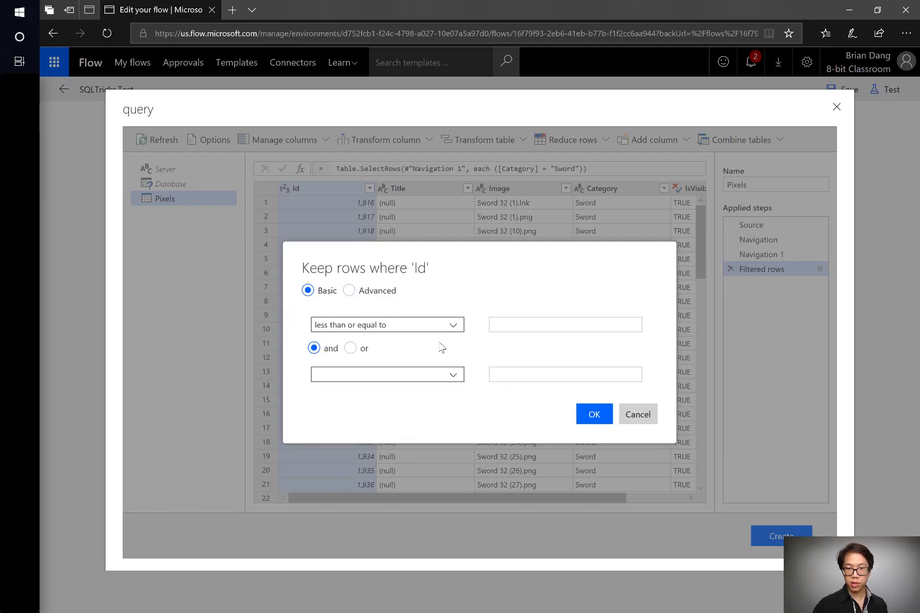
pyautogui.click(436, 325)
pyautogui.click(405, 410)
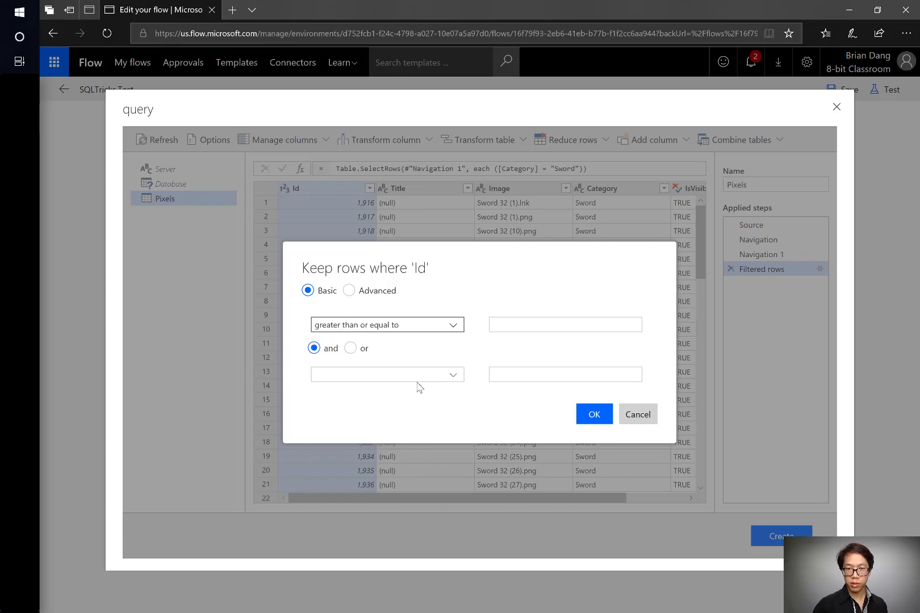
pyautogui.click(415, 380)
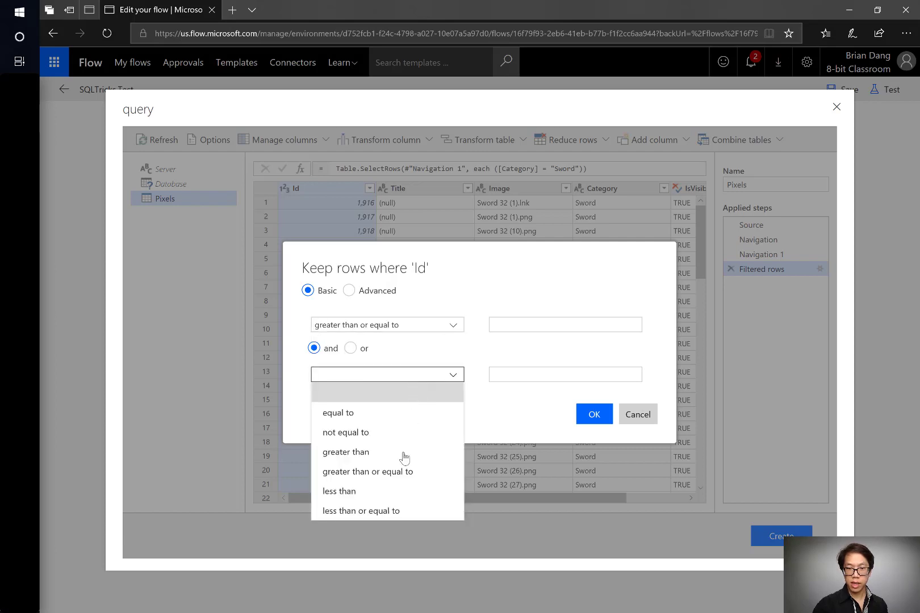
pyautogui.click(397, 512)
pyautogui.click(559, 326)
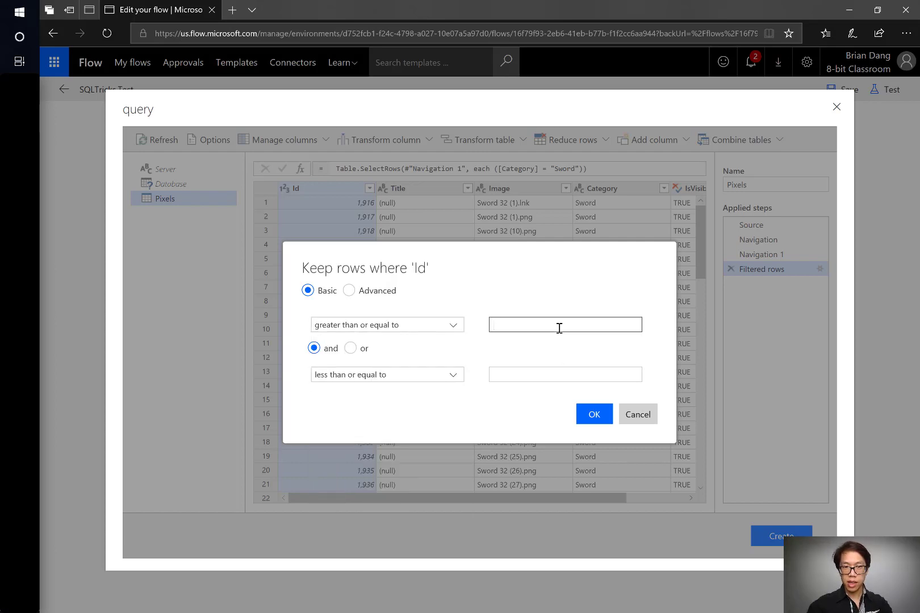
pyautogui.write('1916')
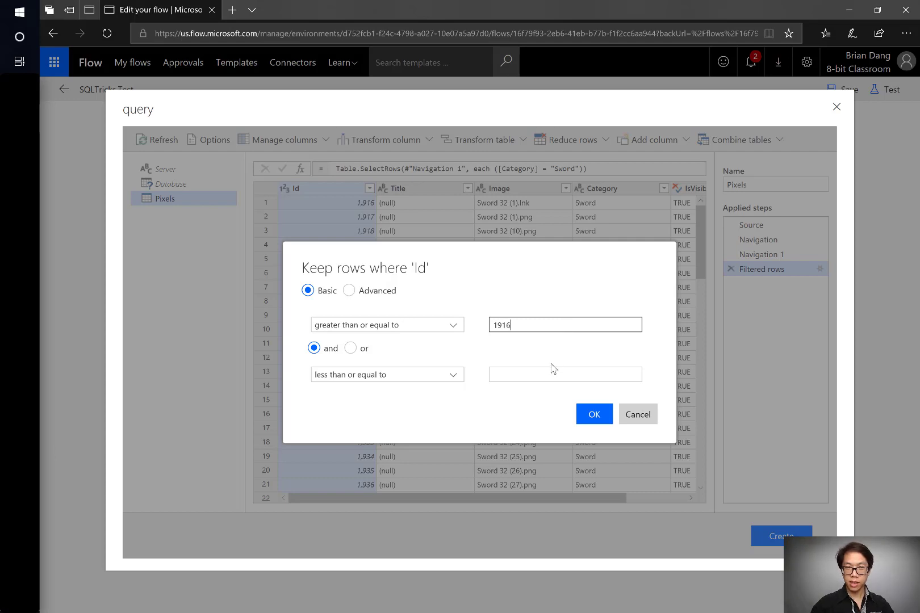
pyautogui.click(551, 370)
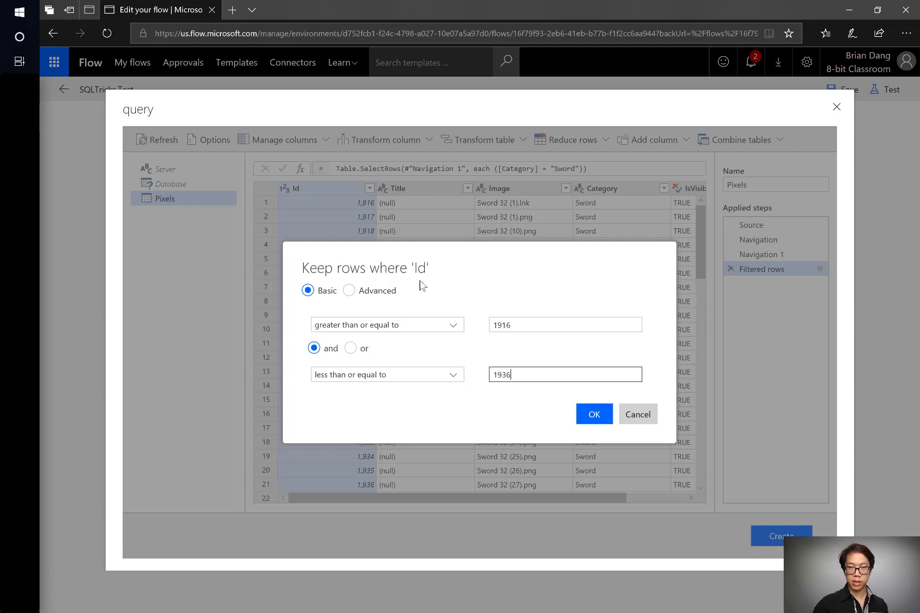
pyautogui.click(593, 415)
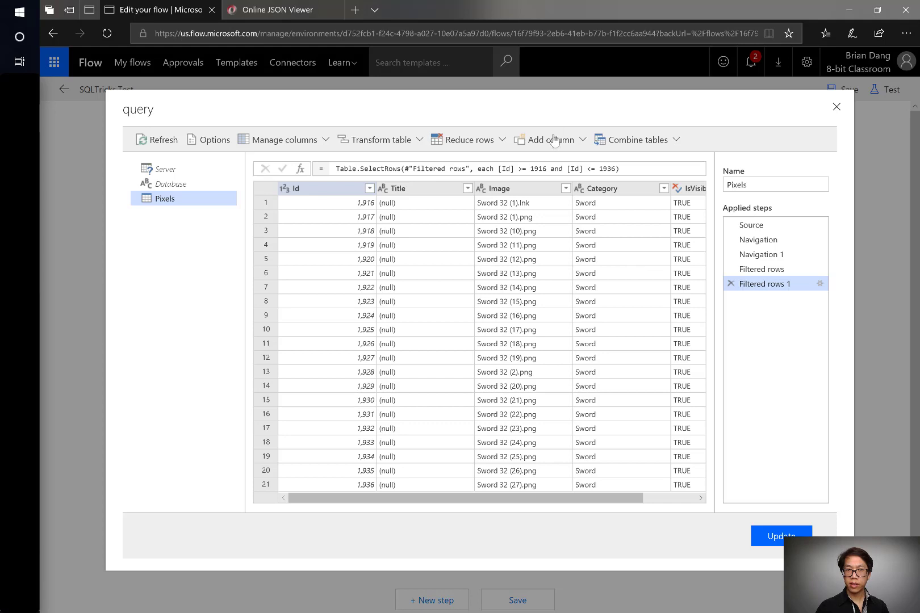
# - Add an index column starting from 1 to the filtered Pixels table and view it
pyautogui.click(586, 141)
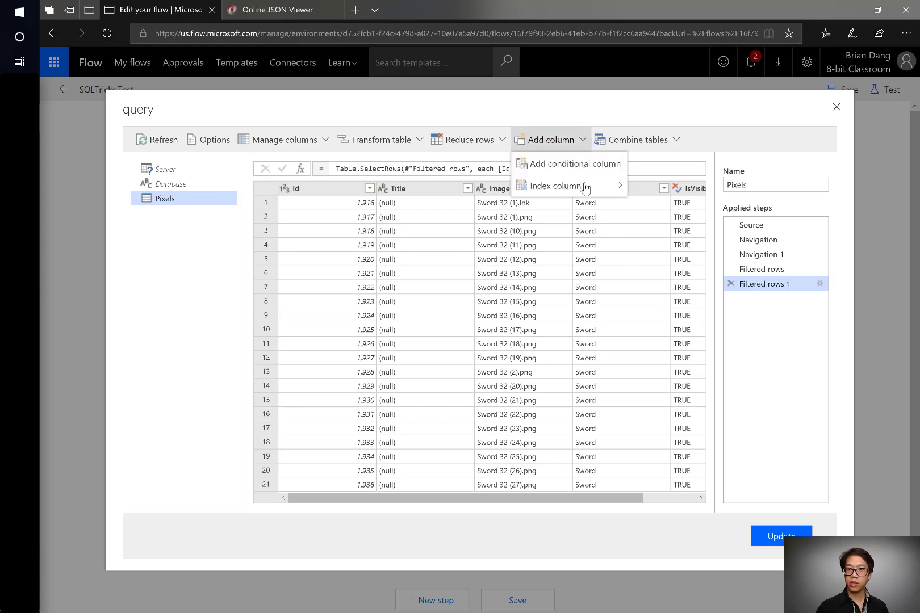
pyautogui.moveTo(584, 190)
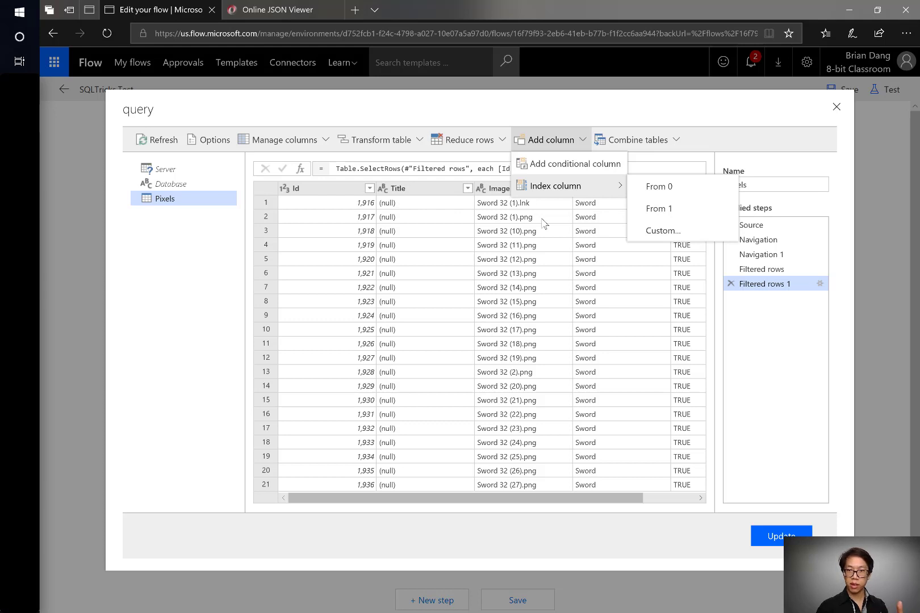
pyautogui.click(676, 210)
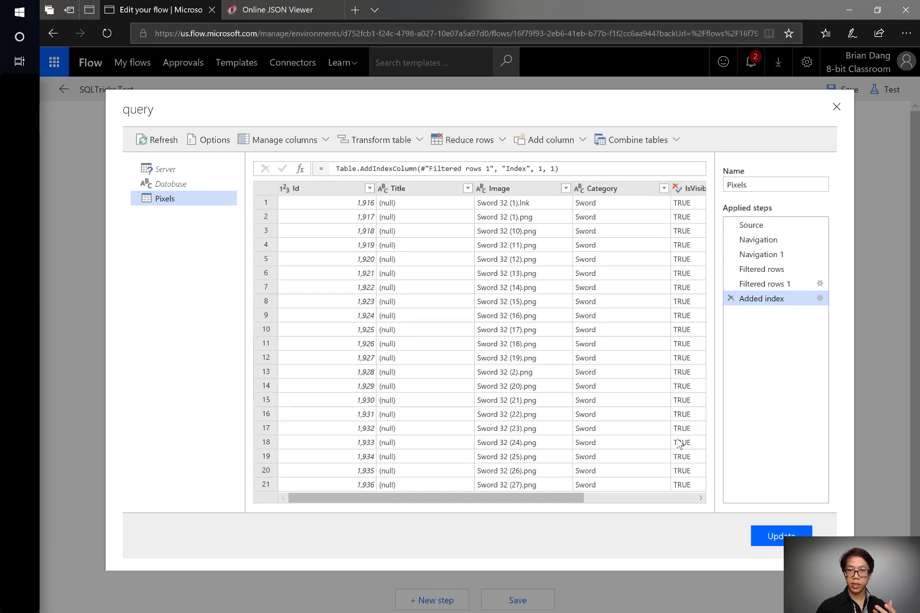
pyautogui.click(647, 498)
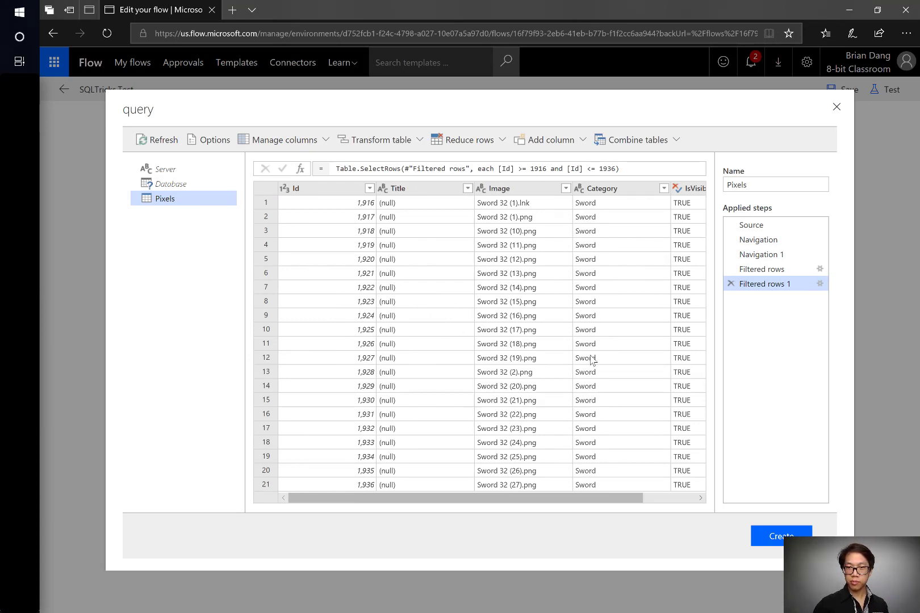
# - Create the Power Query transformation from the filtered Pixels table and save the flow
pyautogui.hscroll(5, 590, 359)
pyautogui.hscroll(-10, 591, 359)
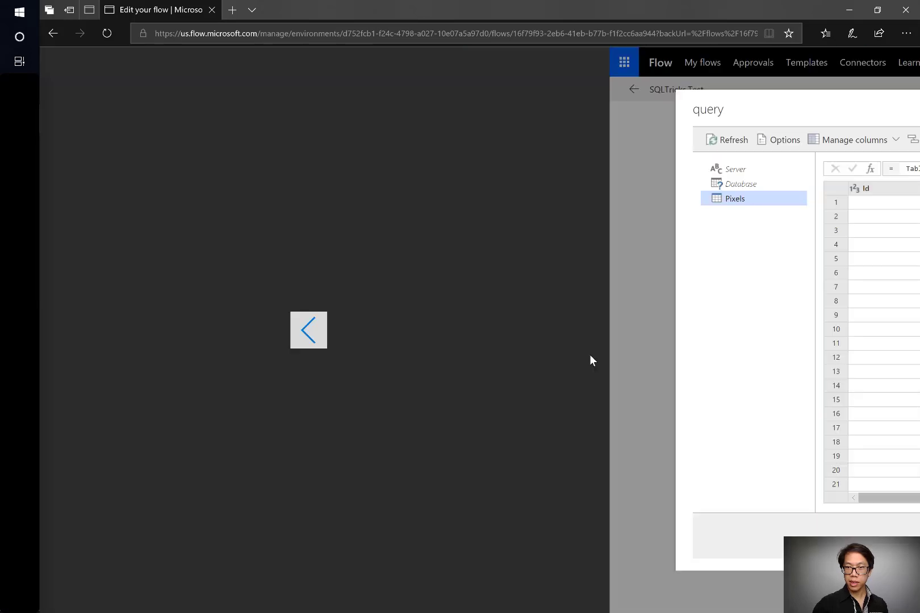
pyautogui.hscroll(10, 591, 359)
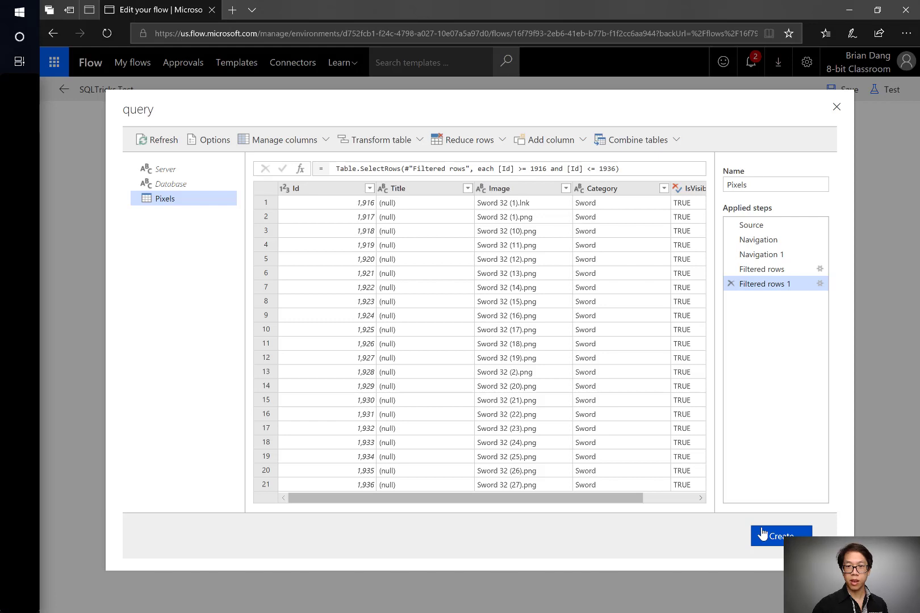
pyautogui.click(762, 534)
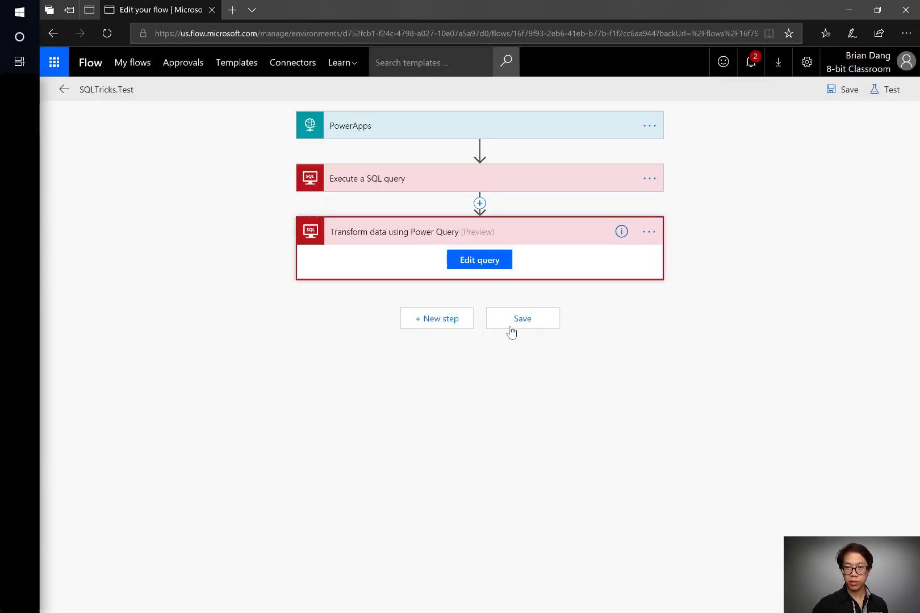
pyautogui.click(511, 330)
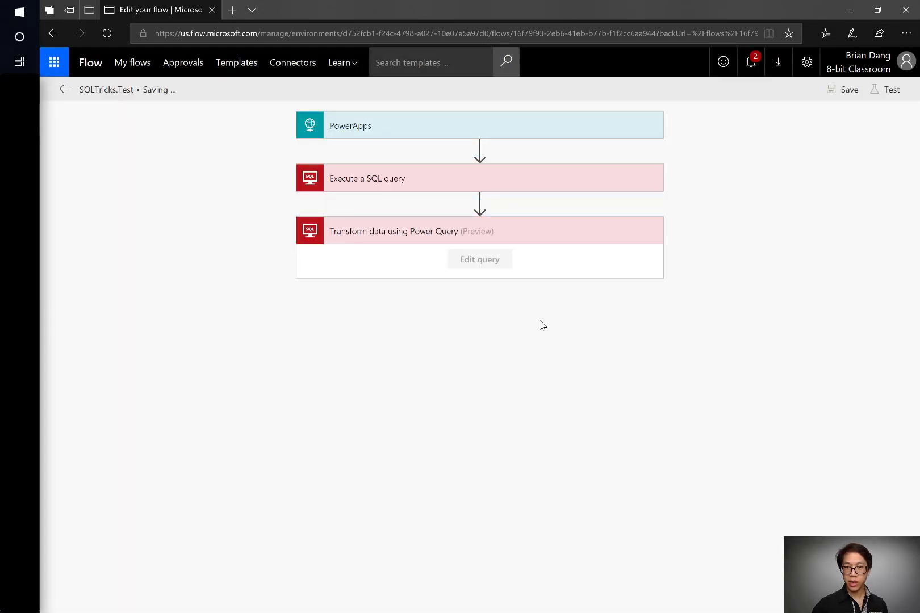
# - Test the flow using the data from the previous successful run
pyautogui.click(889, 91)
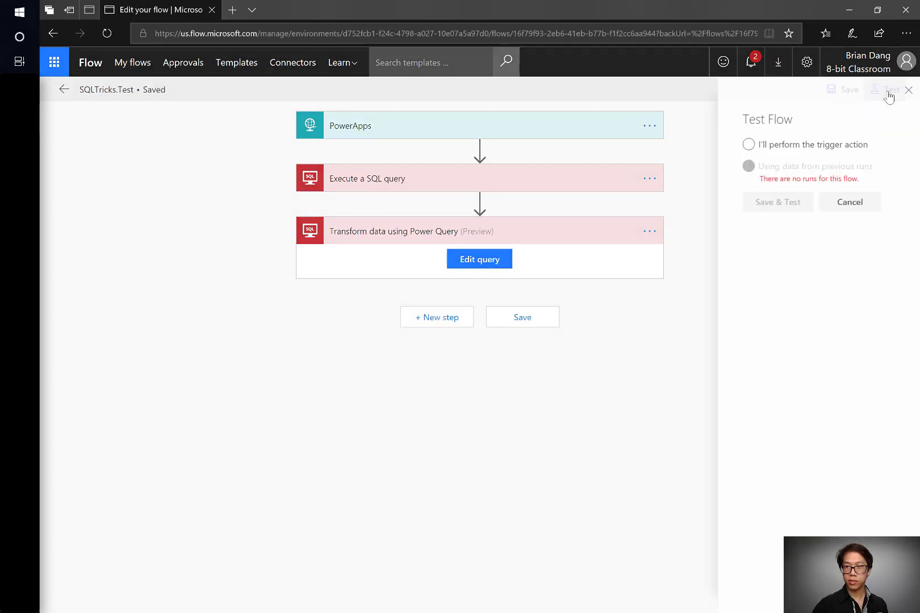
pyautogui.click(779, 167)
pyautogui.click(770, 208)
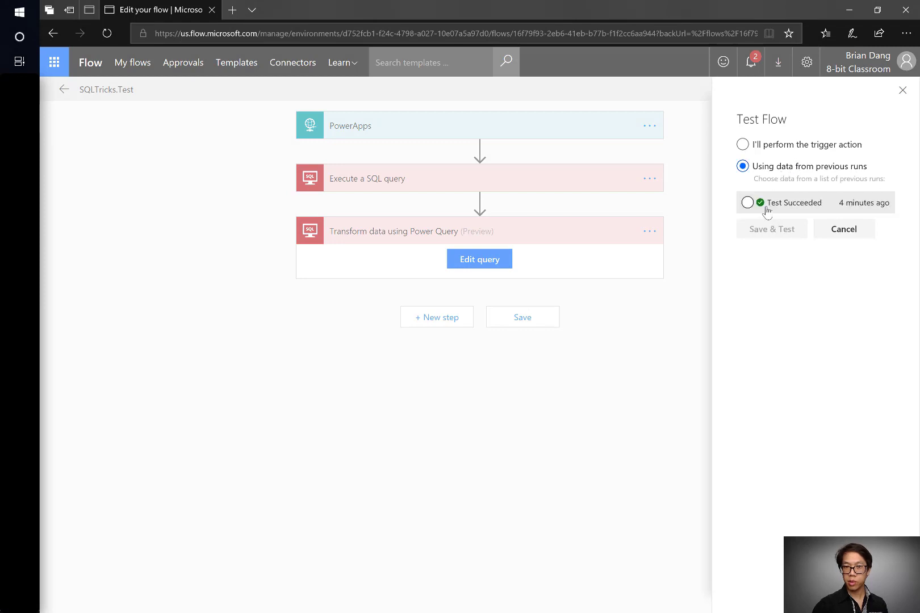
pyautogui.click(764, 232)
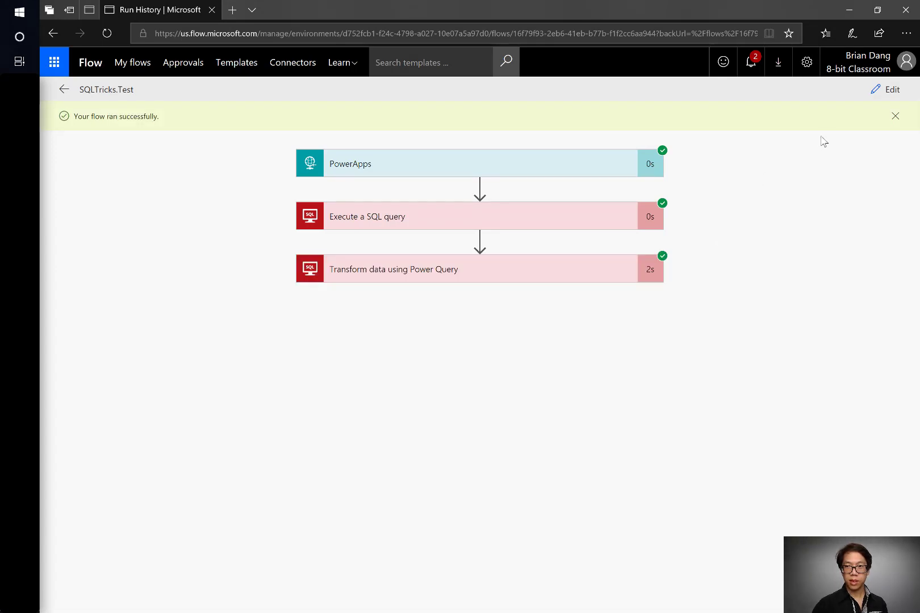
# - Examine the run's inputs and outputs for the Transform data using Power Query and Execute a SQL query actions
pyautogui.click(571, 276)
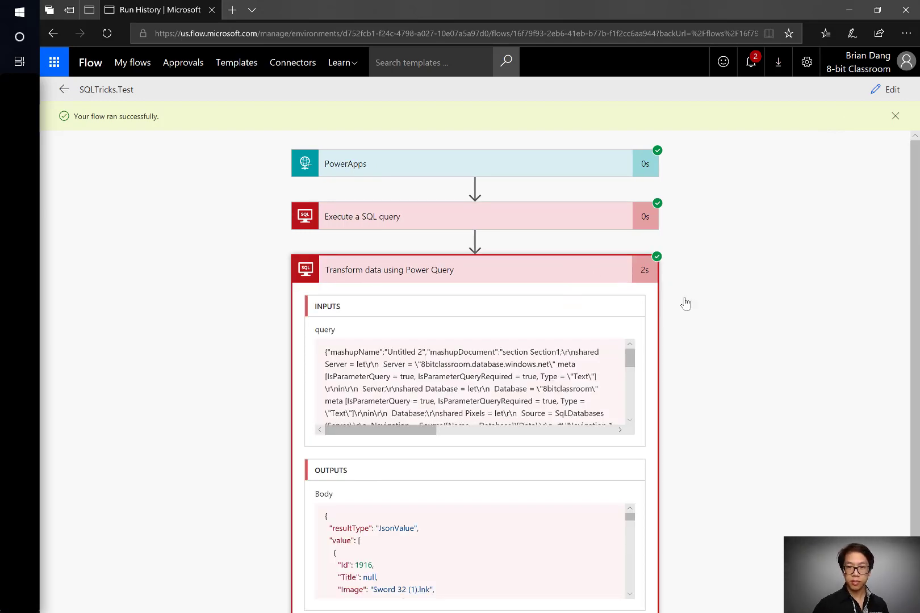
pyautogui.scroll(-1, 714, 323)
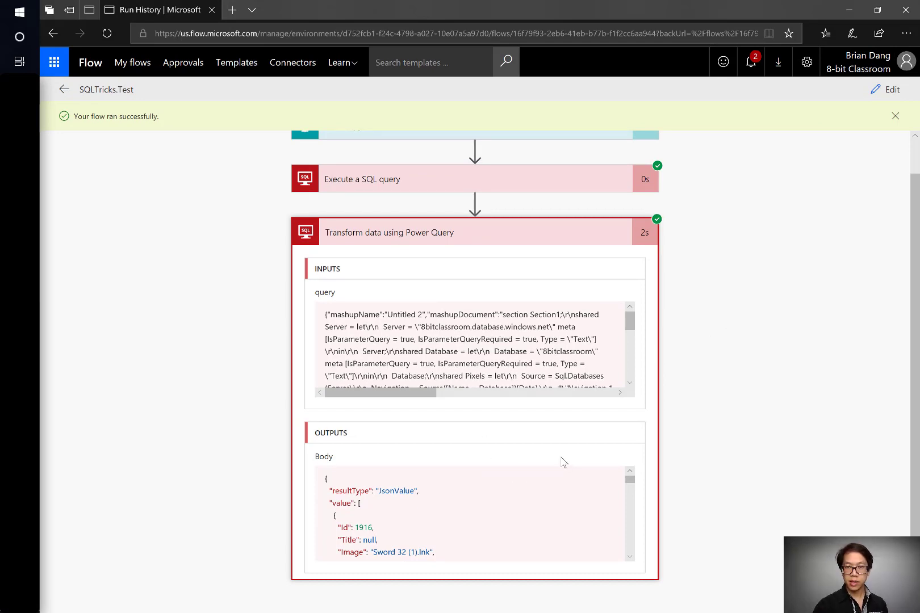
pyautogui.click(521, 188)
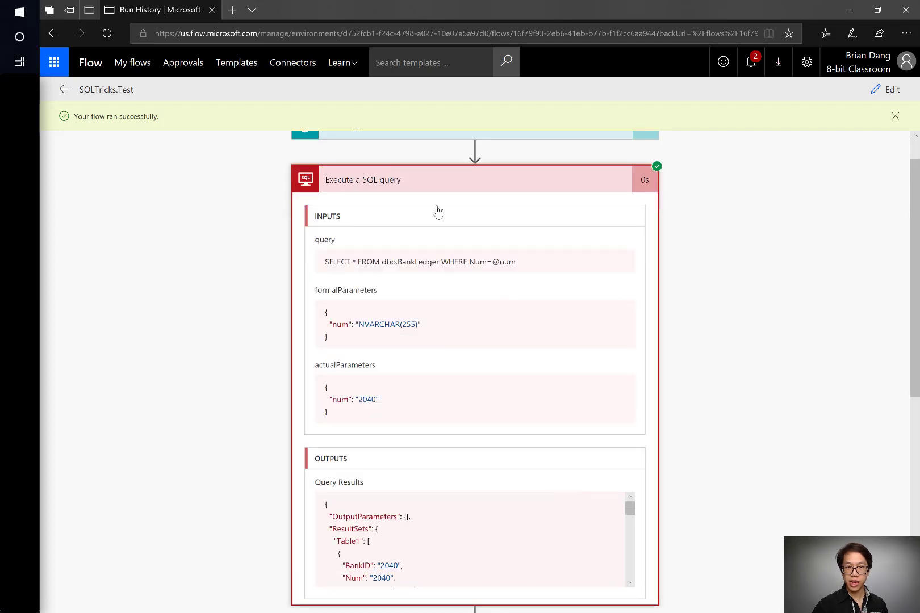
pyautogui.scroll(-3, 515, 396)
pyautogui.scroll(-8, 437, 379)
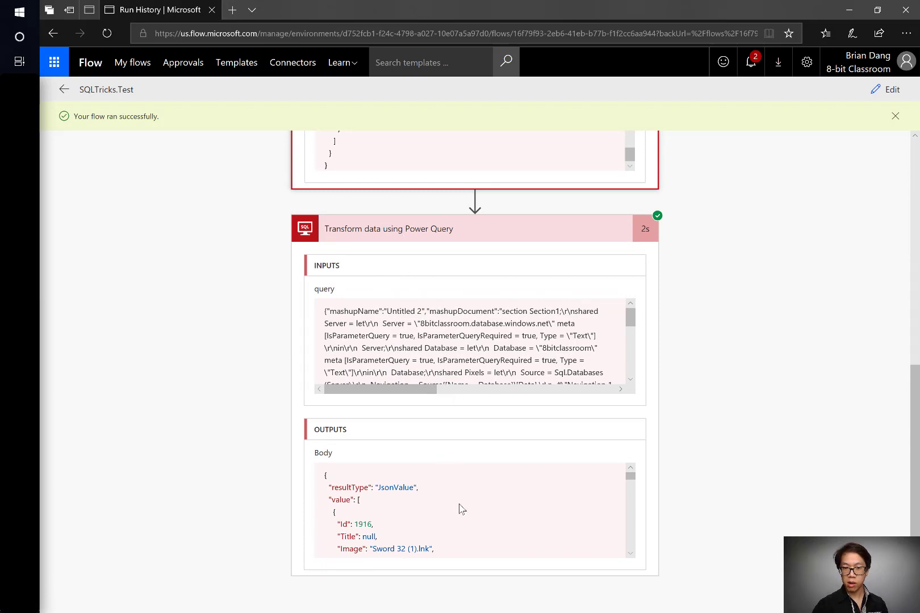
pyautogui.scroll(-10, 461, 508)
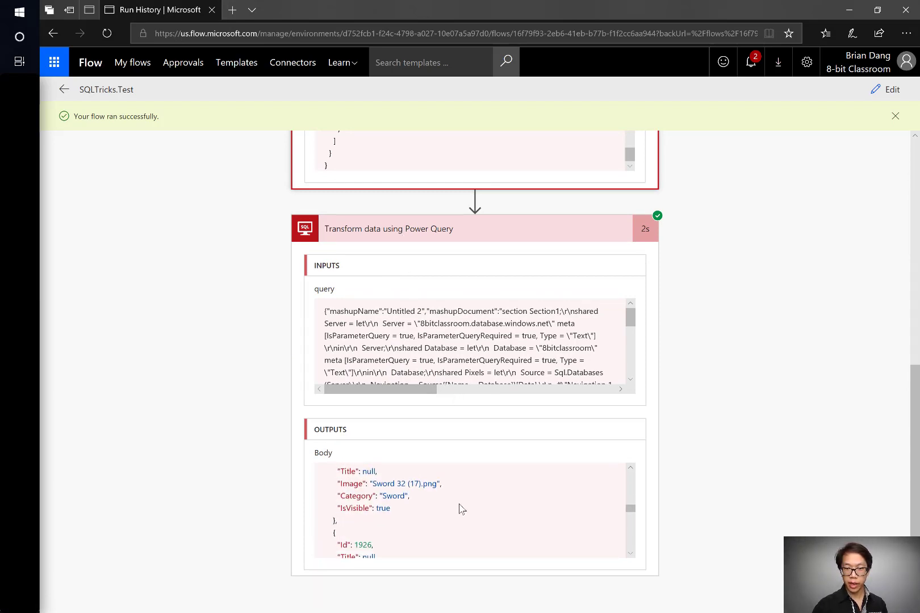
pyautogui.scroll(10, 461, 508)
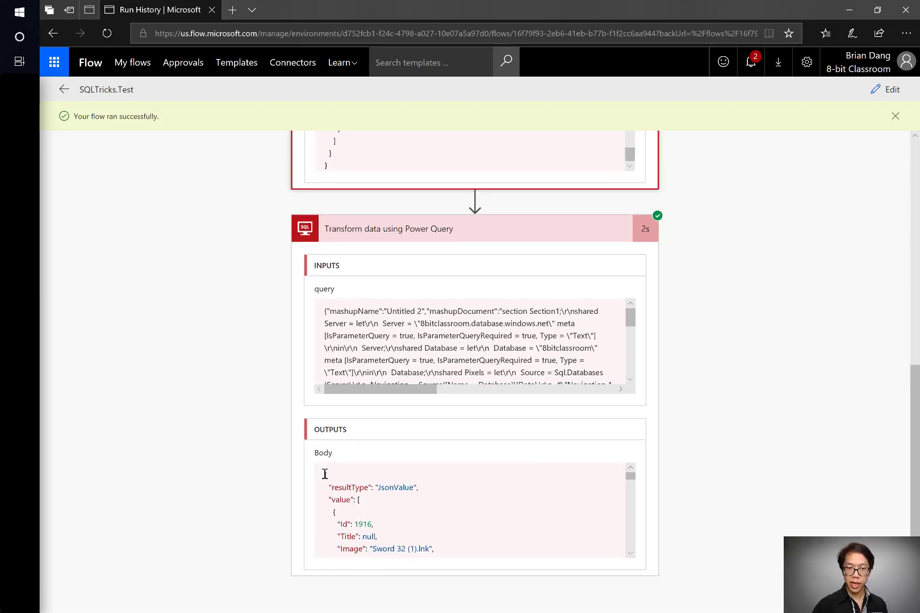
# - Select the entire Body output of the Transform data using Power Query action
pyautogui.moveTo(342, 479); pyautogui.dragTo(453, 612)
pyautogui.moveTo(478, 576); pyautogui.dragTo(477, 575)
pyautogui.moveTo(560, 572); pyautogui.dragTo(630, 467)
pyautogui.keyDown('shift'); pyautogui.click(514, 551); pyautogui.keyUp('shift')
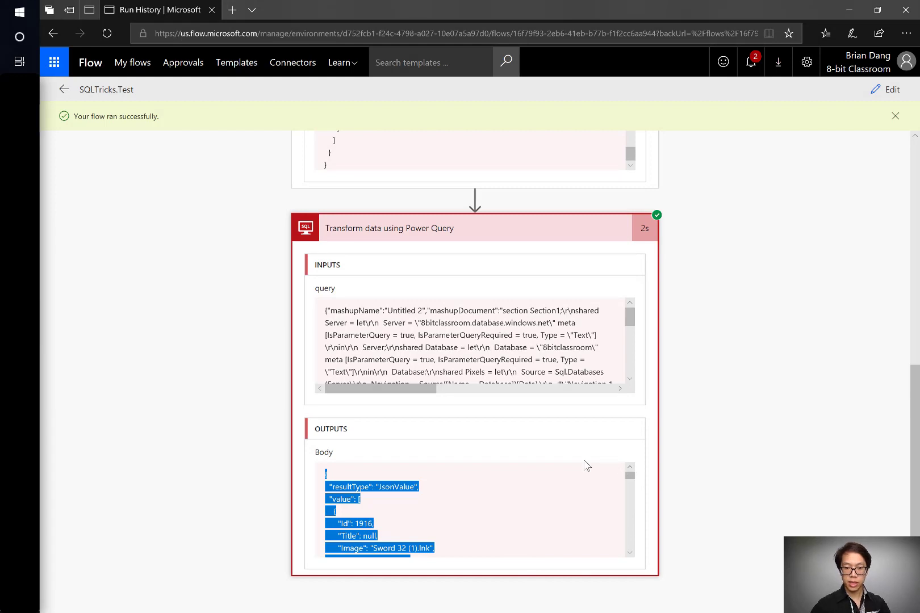
# - Search the web for "json viewer" in a new browser tab
pyautogui.hotkey('ctrl', 't')
pyautogui.write('json')
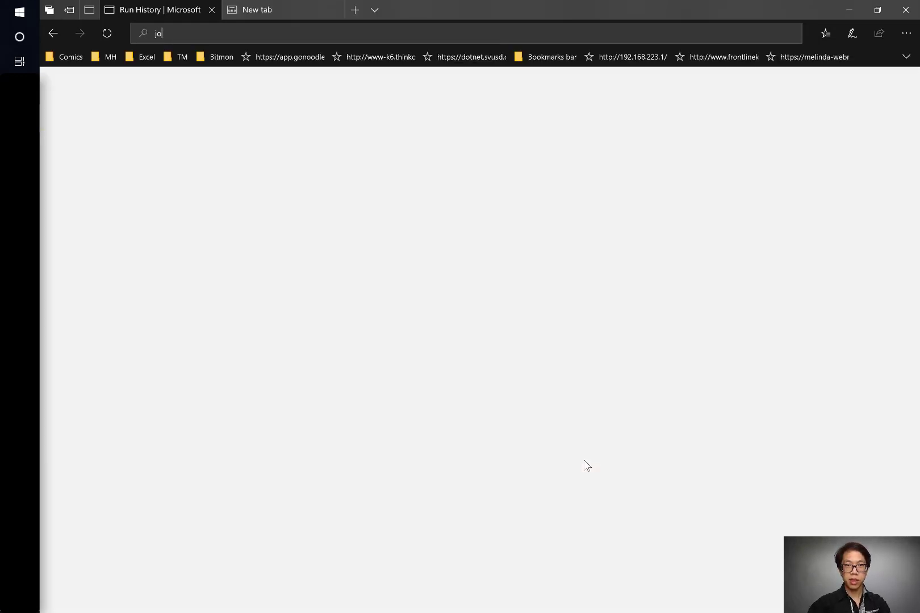
pyautogui.write('viewer')
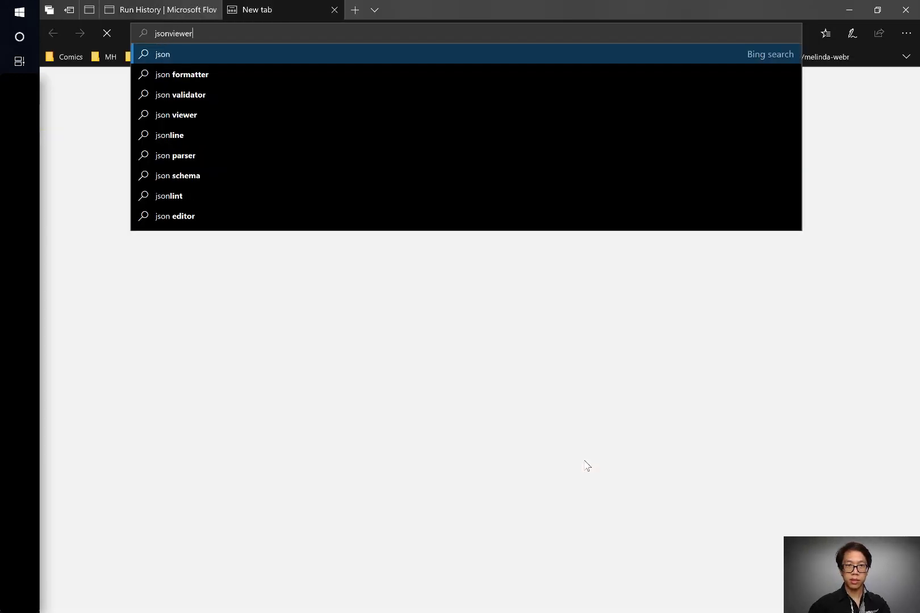
pyautogui.press('BackSpace')
pyautogui.press('BackSpace')
pyautogui.press('BackSpace')
pyautogui.press('BackSpace')
pyautogui.press('BackSpace')
pyautogui.press('BackSpace')
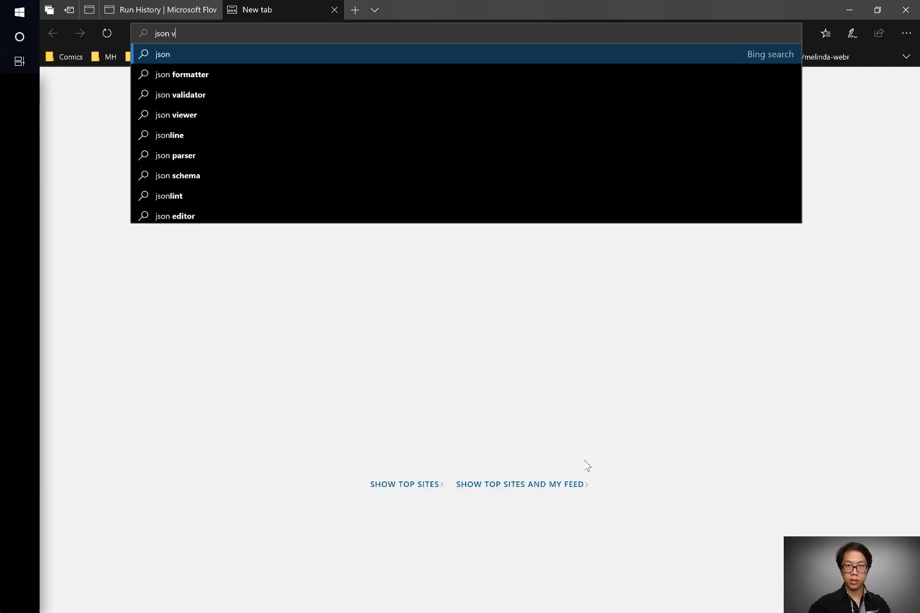
pyautogui.write('view')
pyautogui.press('BackSpace')
pyautogui.press('BackSpace')
pyautogui.write('e')
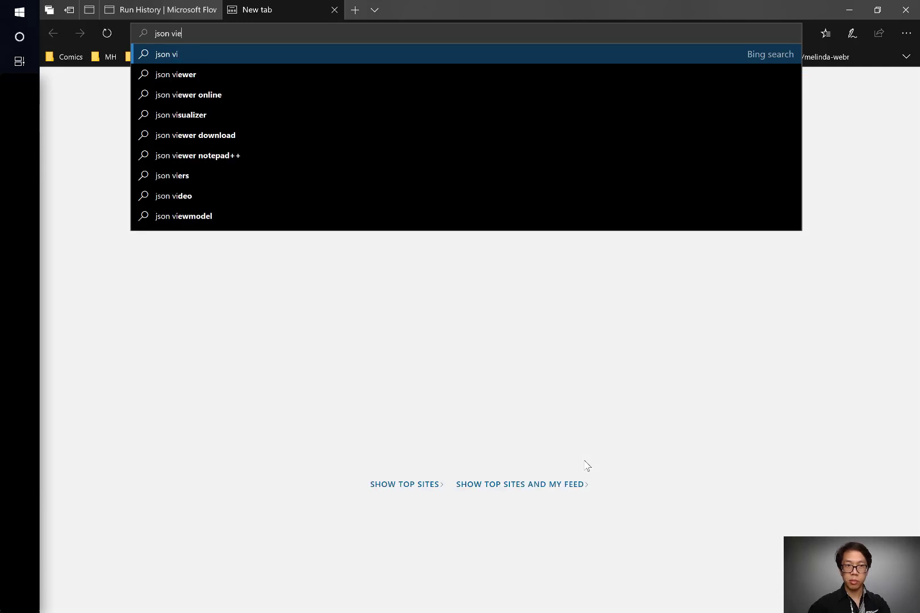
pyautogui.write('wer')
pyautogui.press('Return')
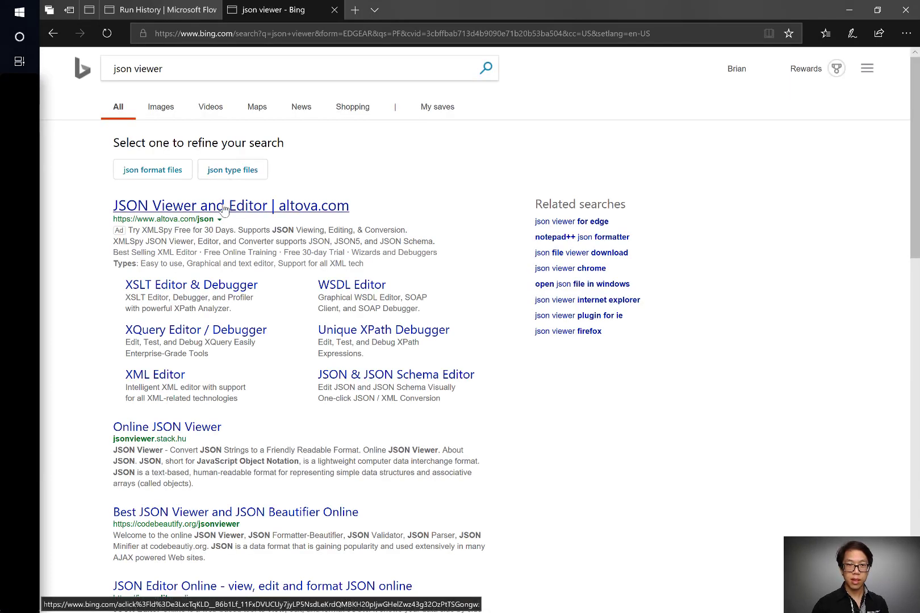
# - Open the Online JSON Viewer at jsonviewer.stack.hu and paste the copied Body output into its text area
pyautogui.click(182, 429)
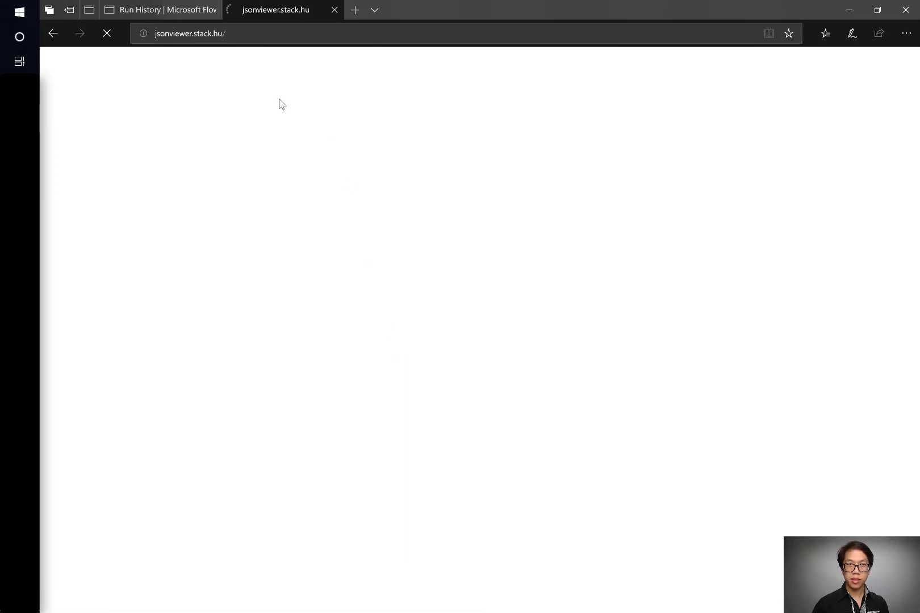
pyautogui.click(280, 99)
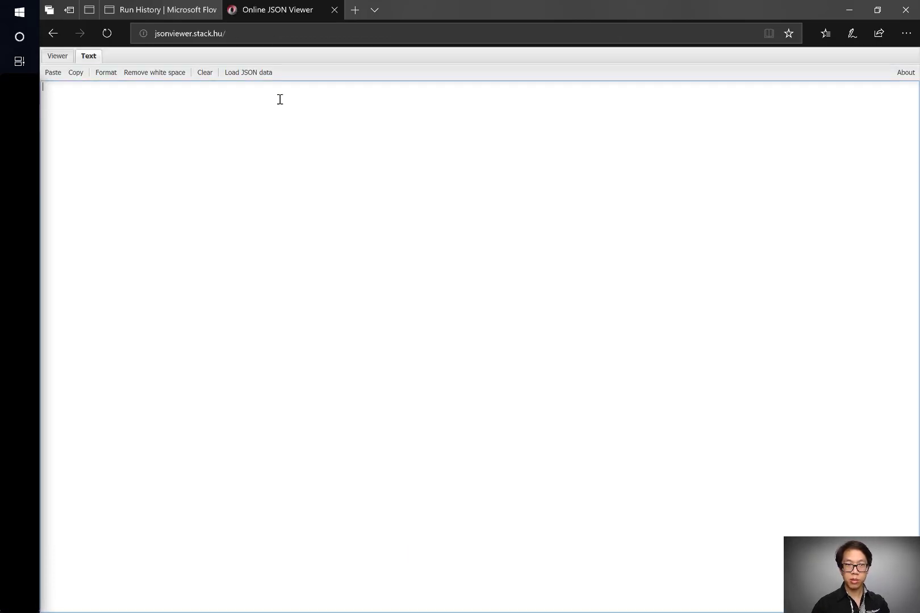
pyautogui.hotkey('ctrl', 'v')
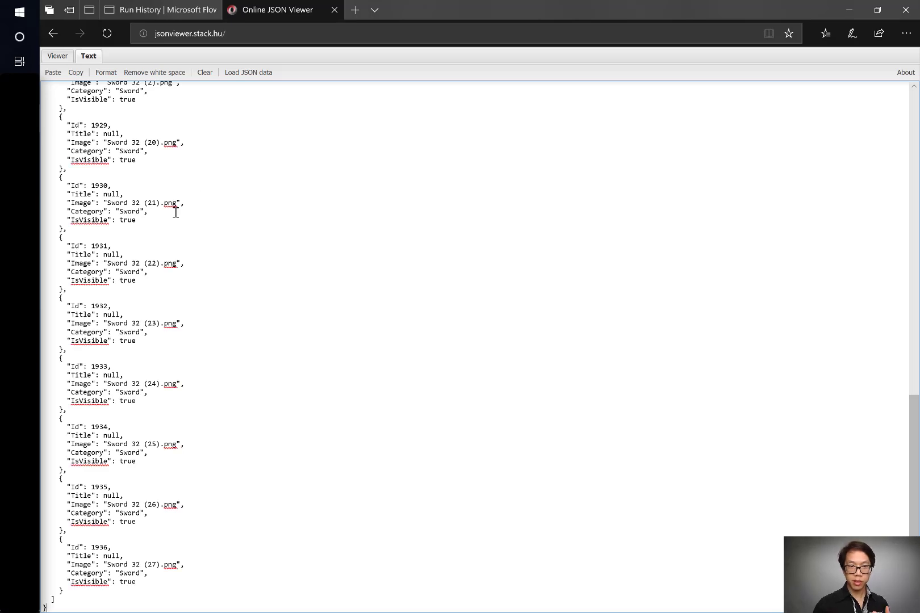
pyautogui.hotkey('ctrl', 'Home')
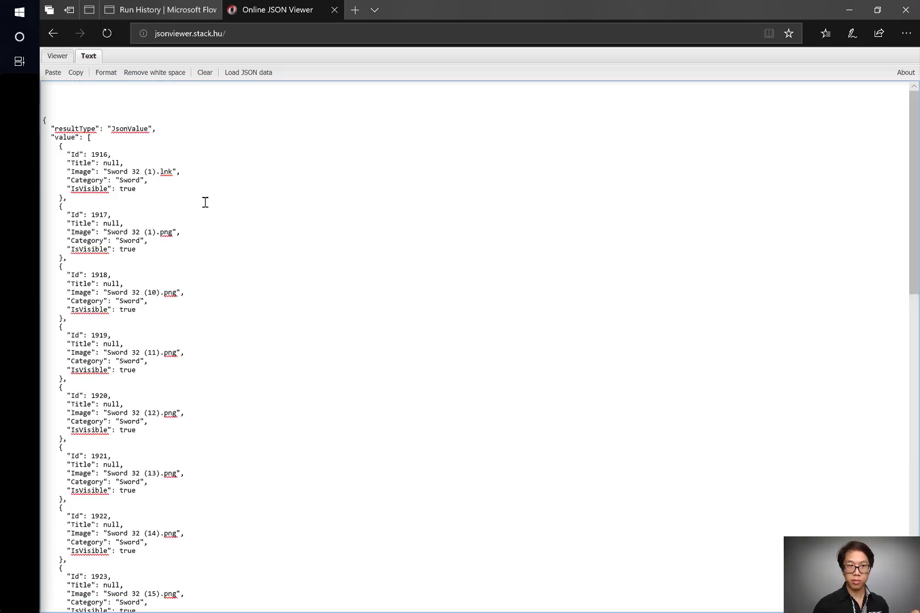
# - Examine the pasted JSON as a tree, expanding the value array to view its items
pyautogui.click(61, 57)
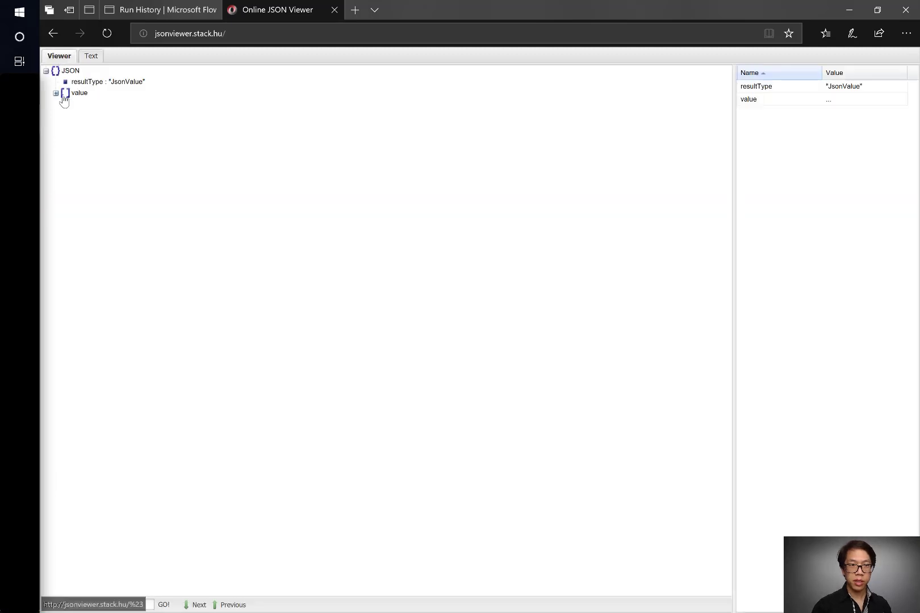
pyautogui.click(56, 93)
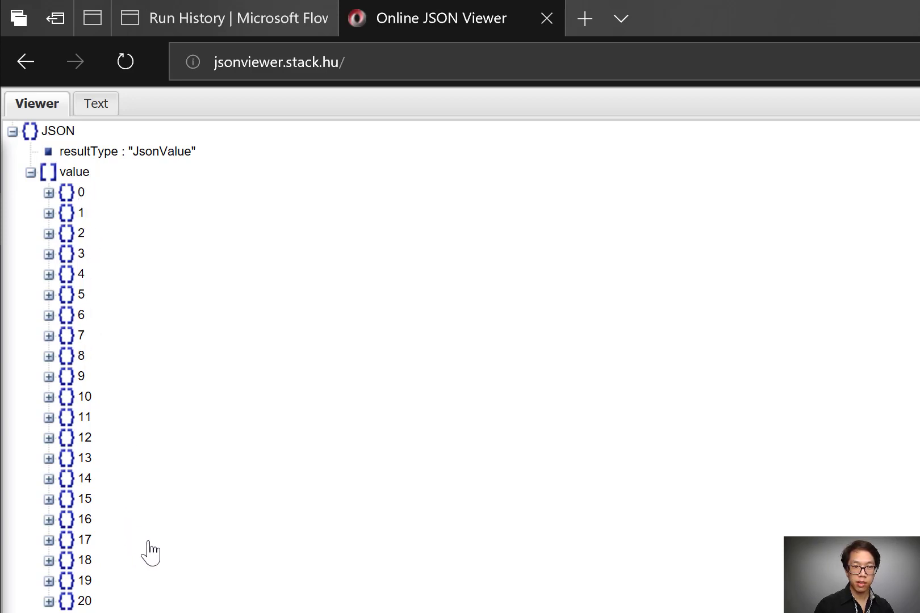
pyautogui.click(80, 180)
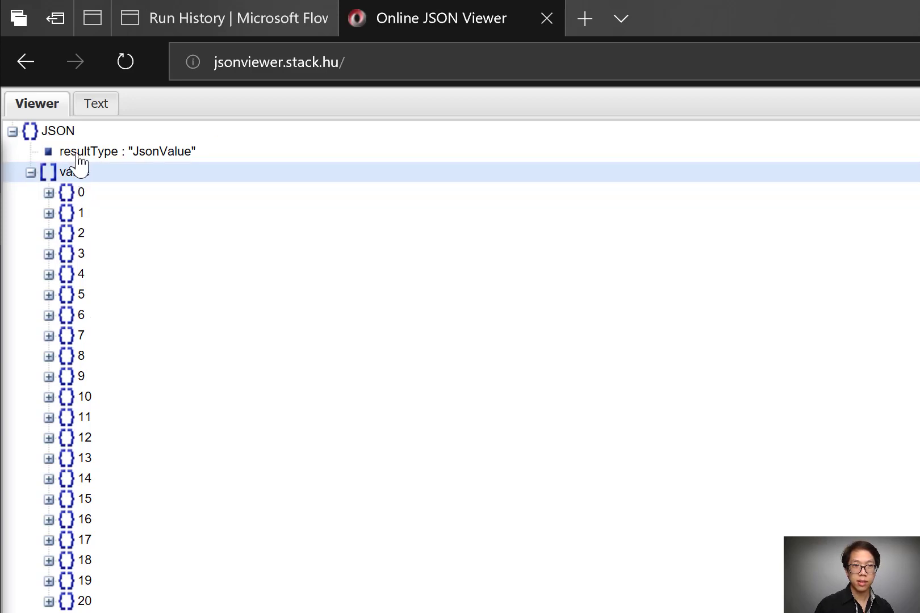
pyautogui.click(192, 26)
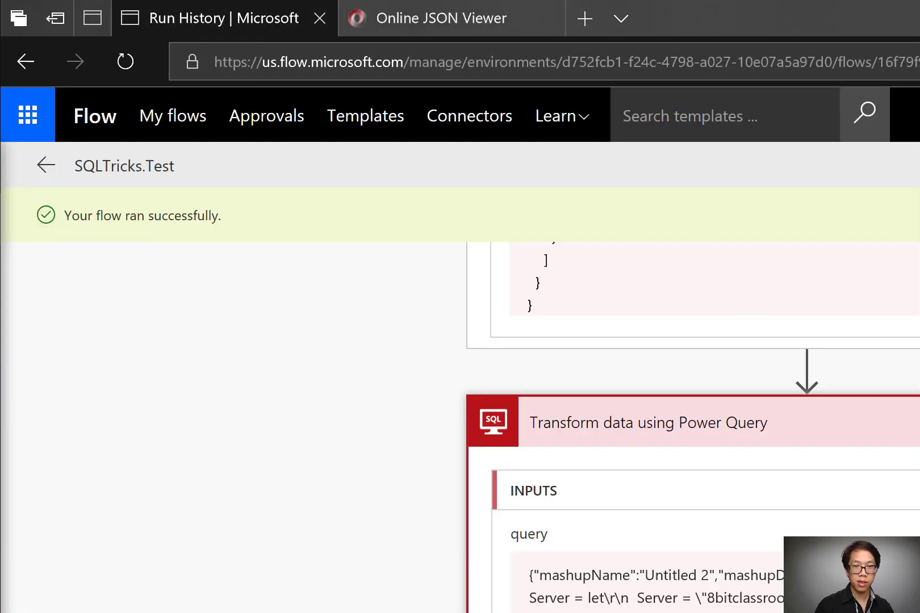
pyautogui.click(480, 9)
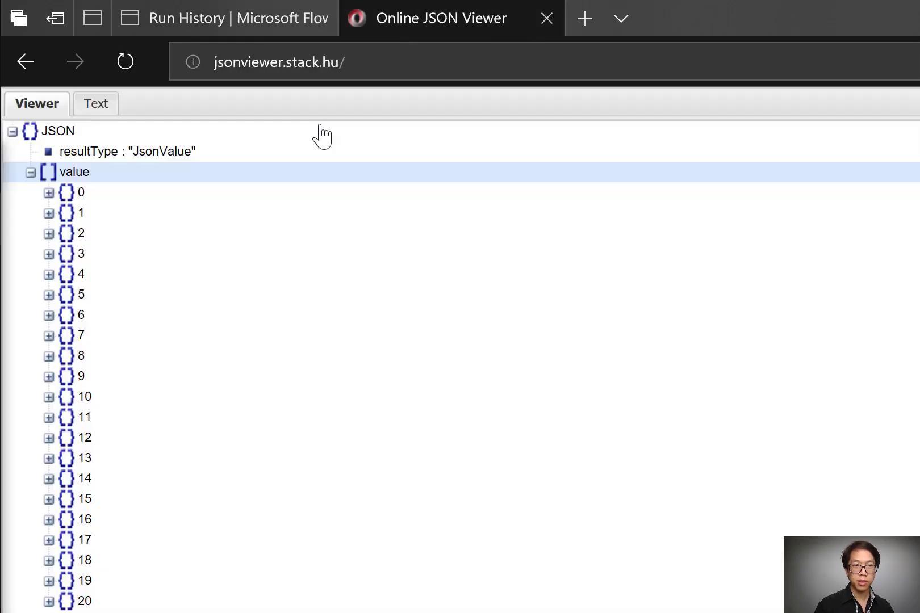
# - Select and copy only the value array from the raw JSON text, from its opening to its closing square bracket
pyautogui.click(91, 104)
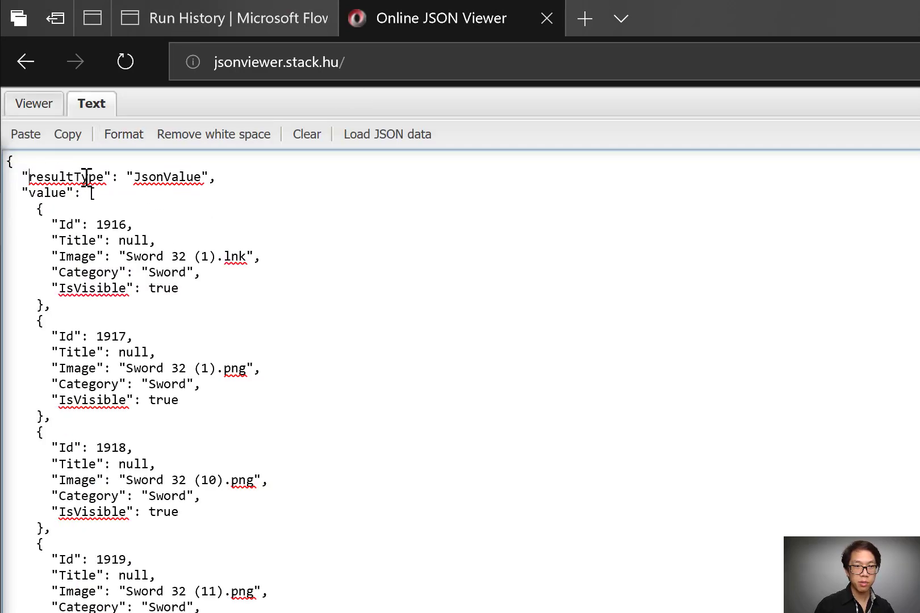
pyautogui.moveTo(80, 179); pyautogui.dragTo(142, 290)
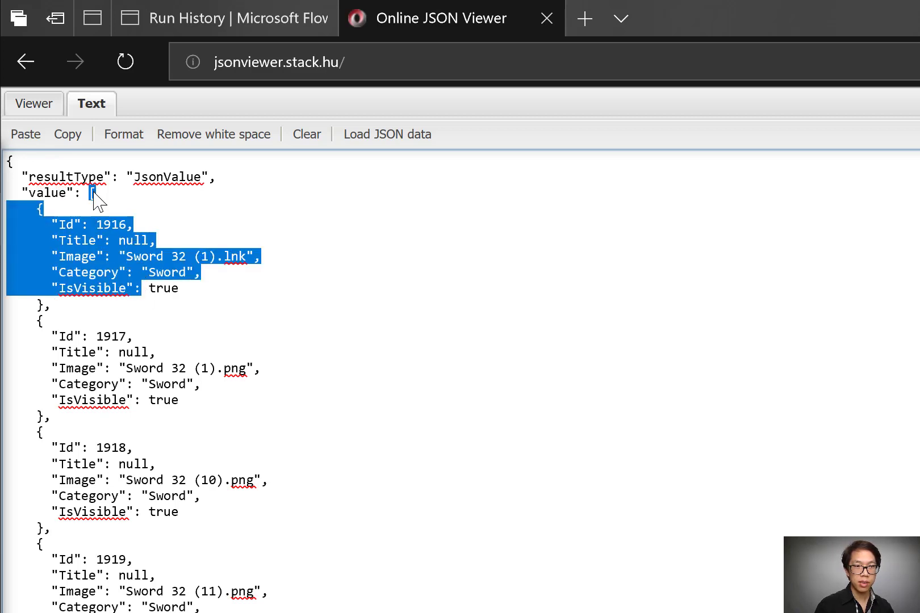
pyautogui.scroll(-10, 231, 515)
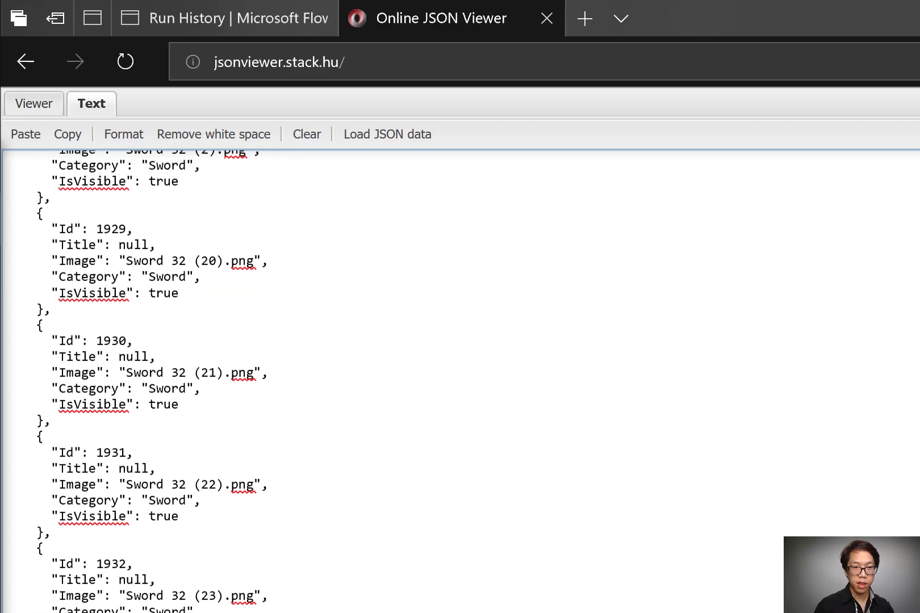
pyautogui.hotkey('ctrl', 'a')
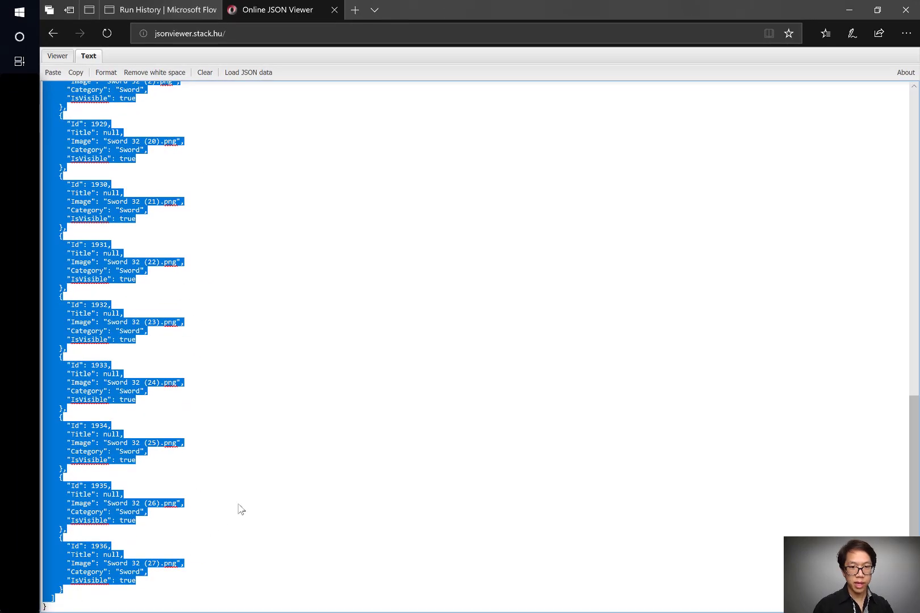
pyautogui.scroll(15, 271, 449)
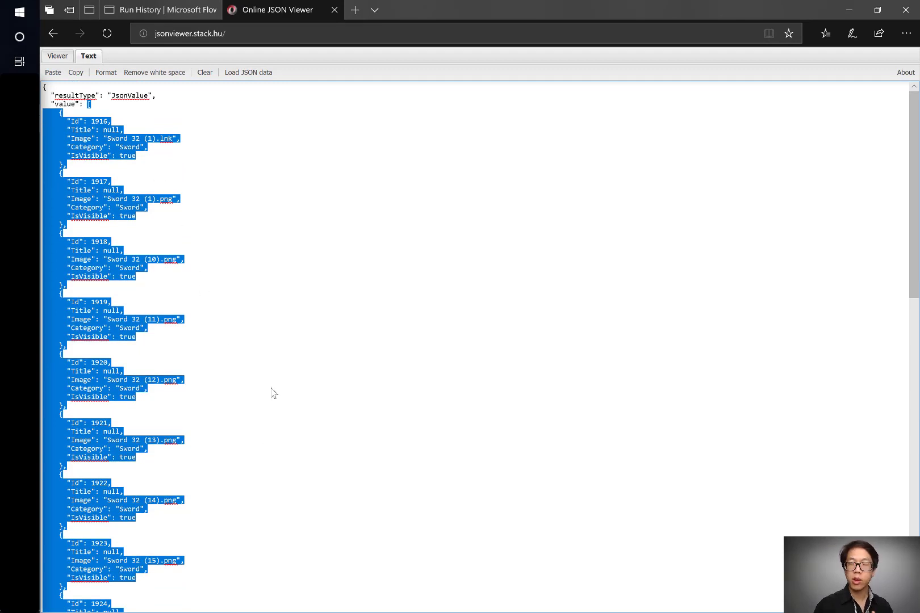
pyautogui.scroll(-1, 273, 392)
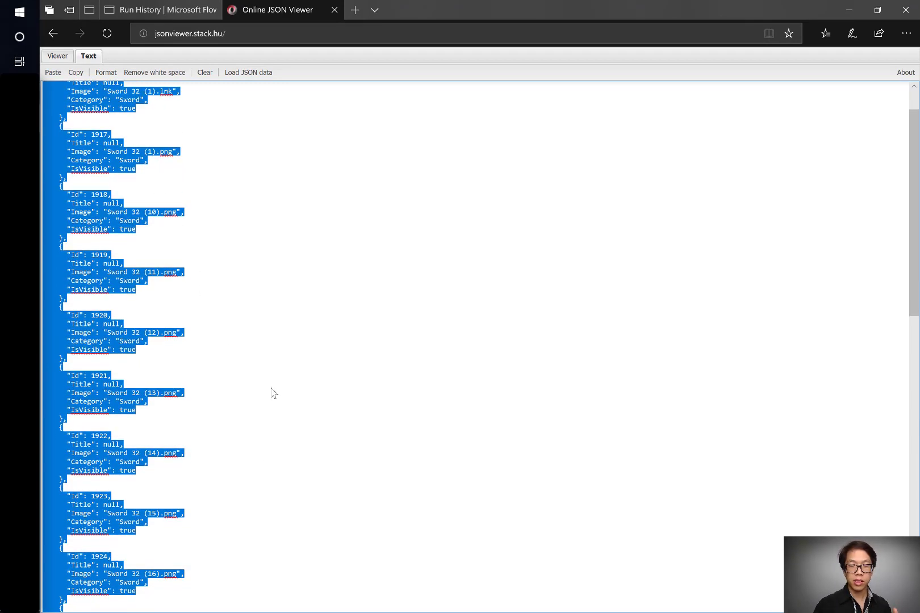
pyautogui.scroll(-1, 274, 392)
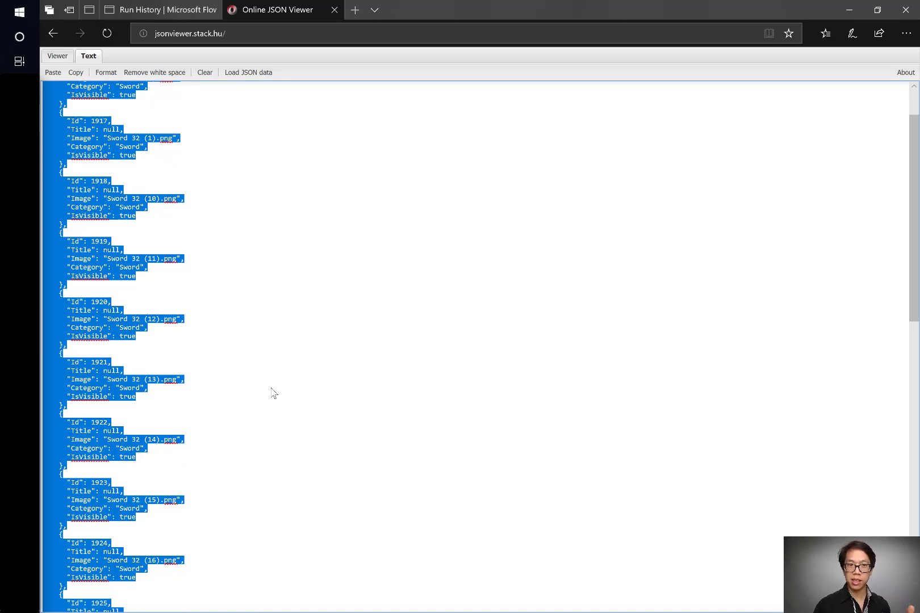
# - Return to the SQLTricks.Test flow, open it for editing and add a Request - Response action after the Power Query transformation
pyautogui.click(136, 9)
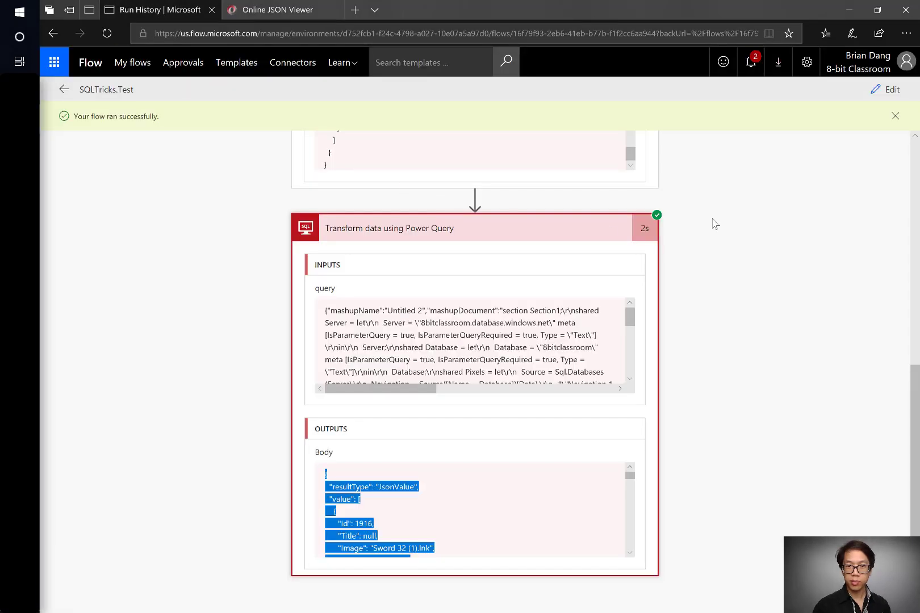
pyautogui.click(878, 88)
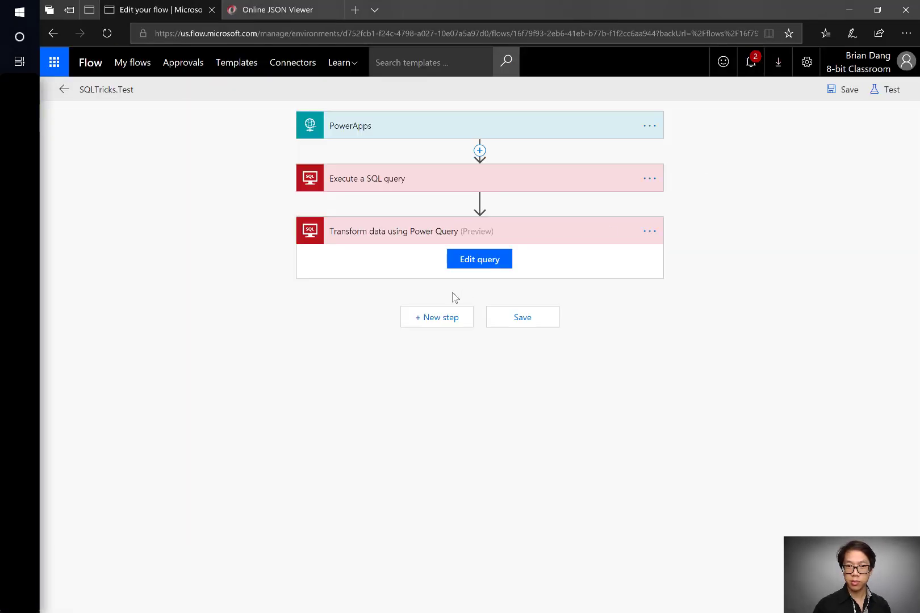
pyautogui.click(436, 323)
pyautogui.click(437, 375)
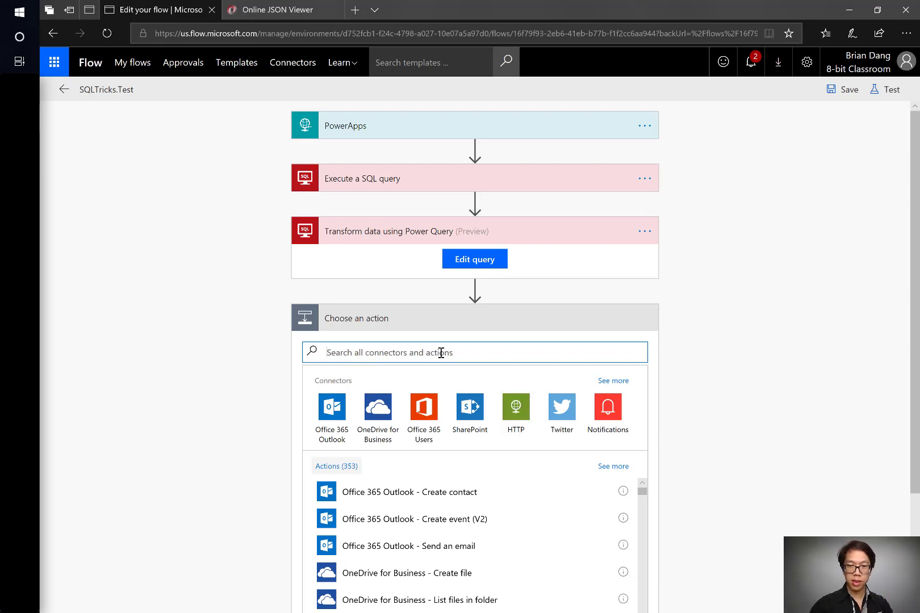
pyautogui.write('response')
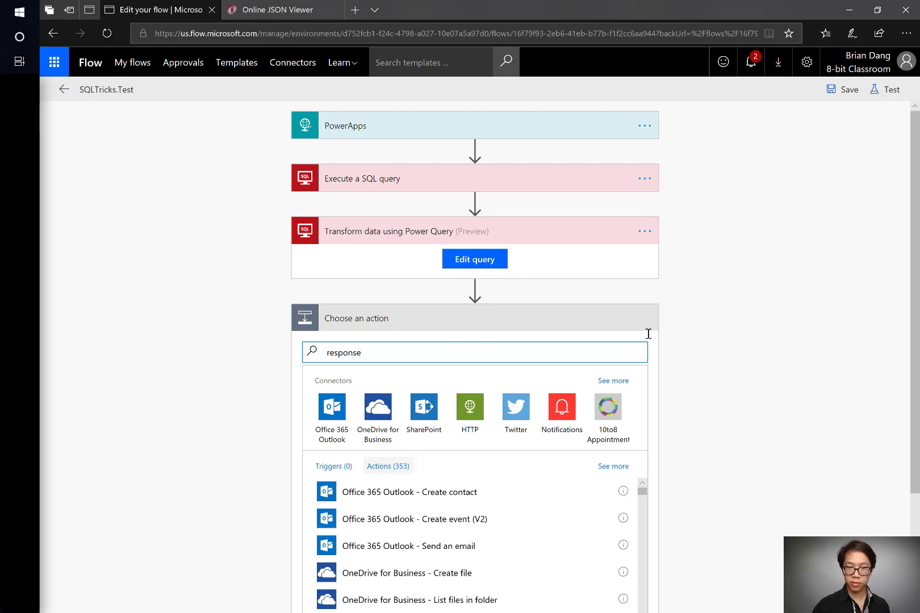
pyautogui.scroll(-5, 540, 527)
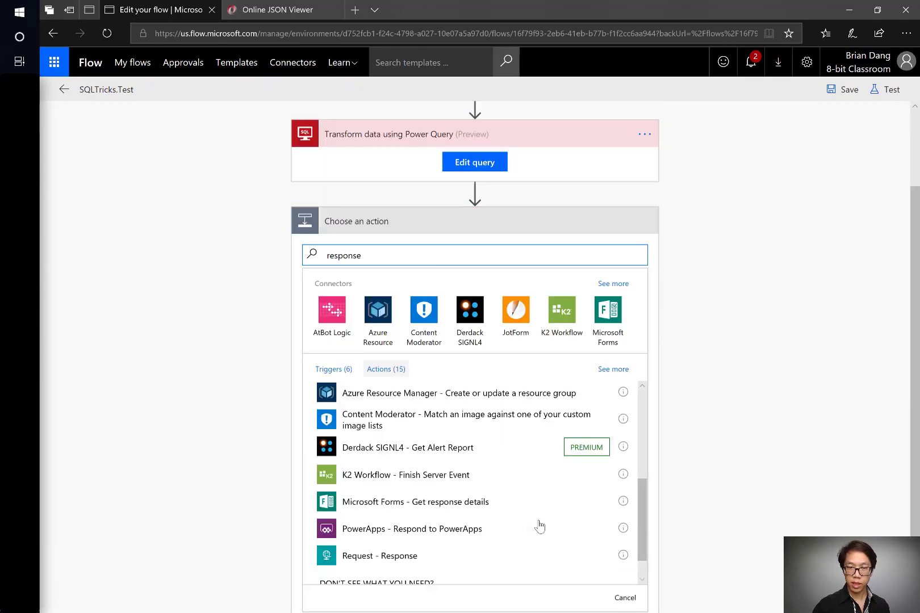
pyautogui.scroll(-3, 540, 527)
pyautogui.click(418, 481)
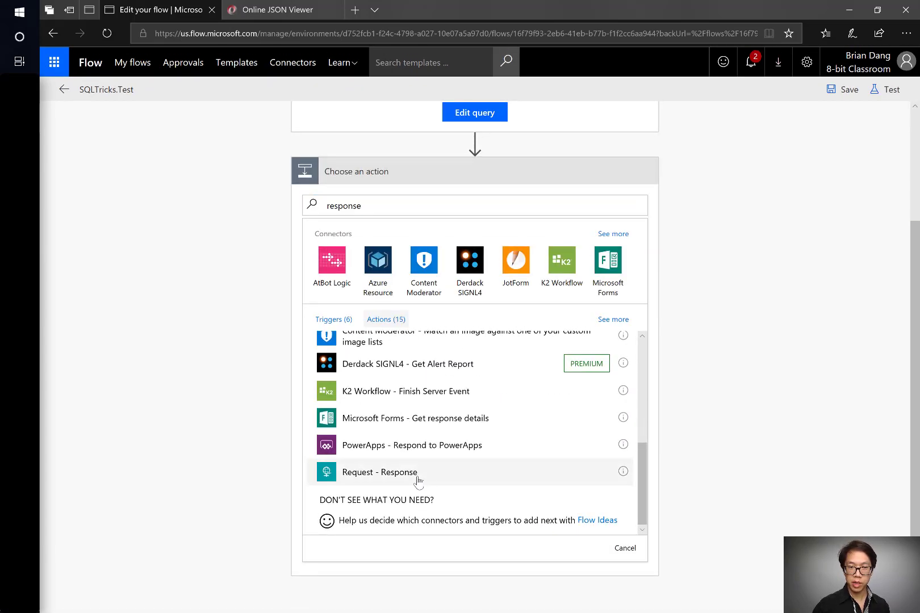
pyautogui.click(334, 471)
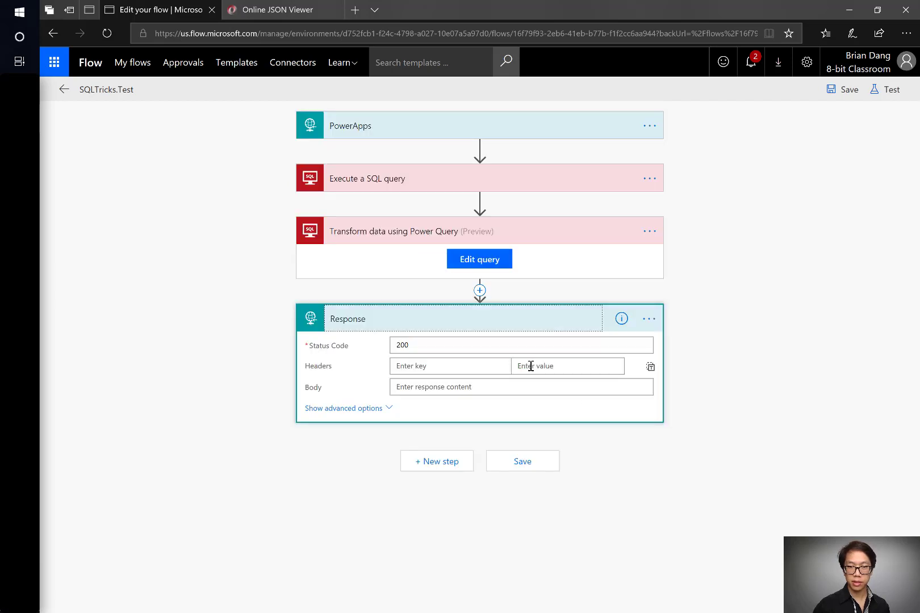
# - Show the Response action's advanced options and paste the copied value array as the sample JSON payload for the schema
pyautogui.click(480, 388)
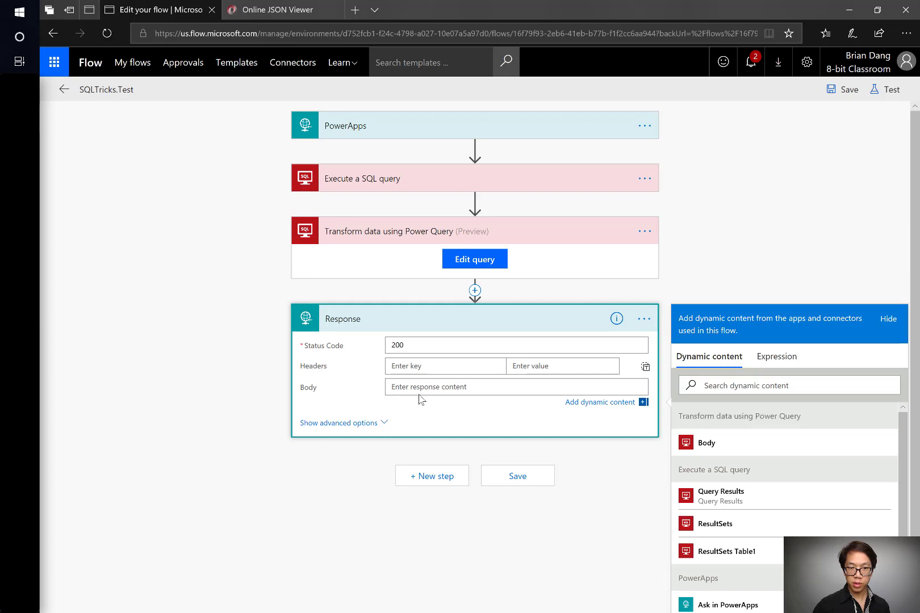
pyautogui.scroll(-1, 392, 404)
pyautogui.click(352, 395)
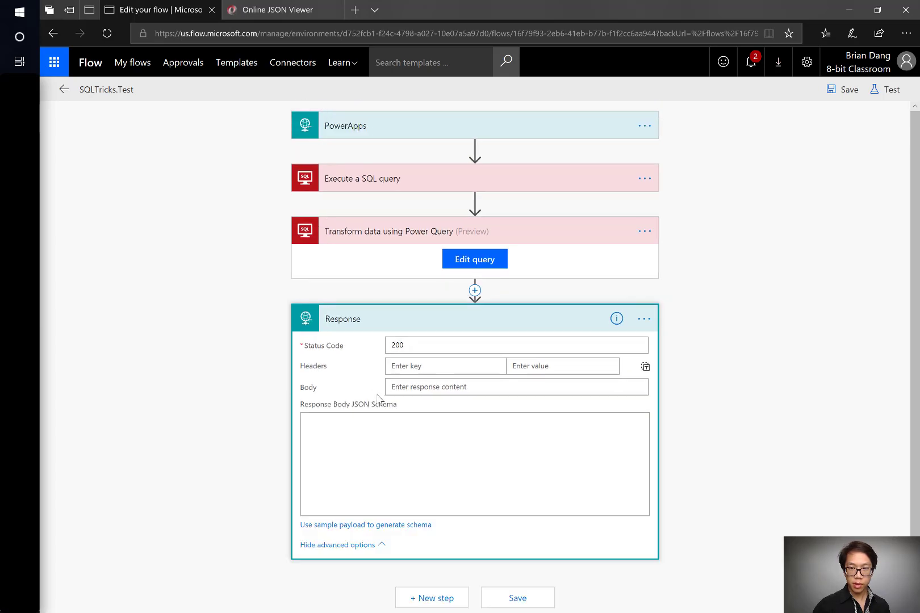
pyautogui.scroll(-1, 377, 504)
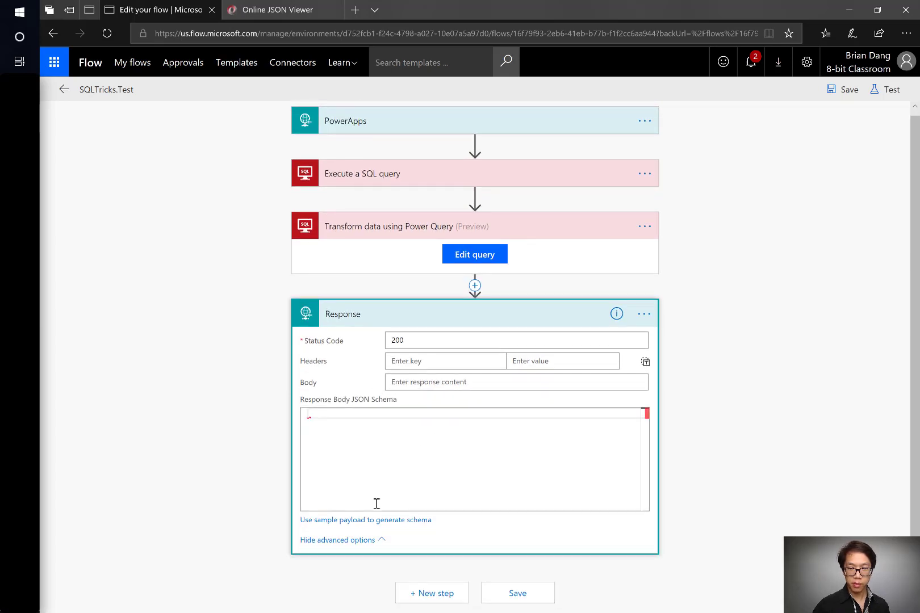
pyautogui.click(330, 520)
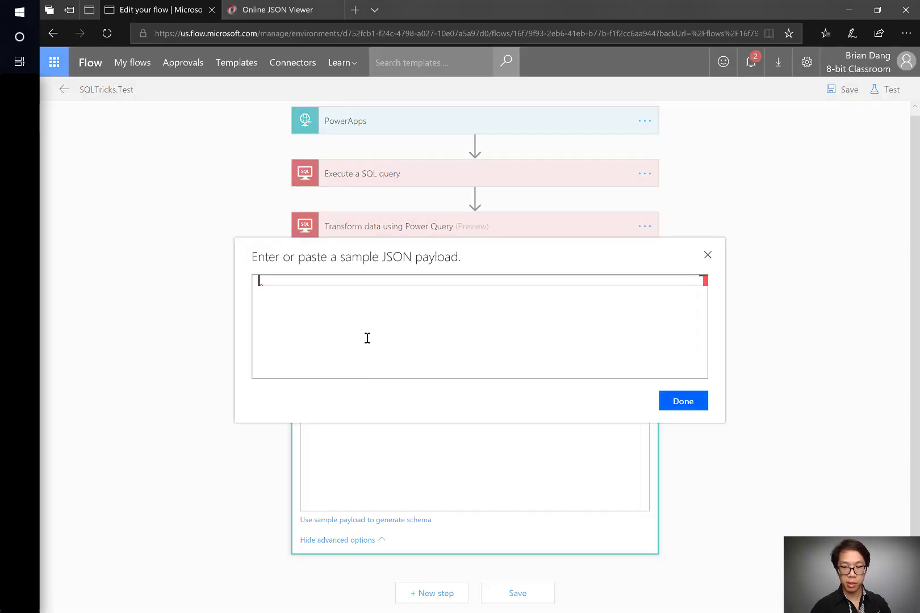
pyautogui.hotkey('ctrl', 'v')
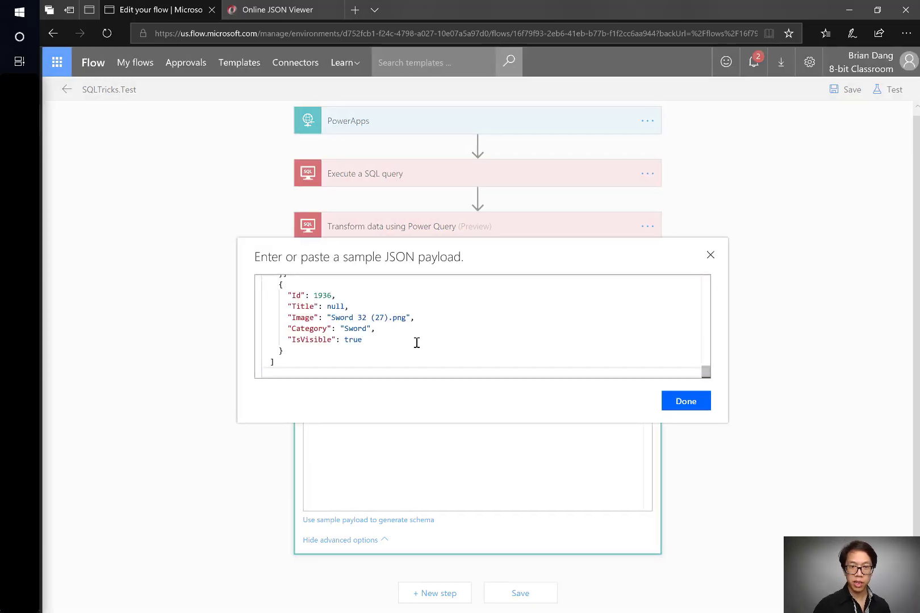
# - Examine the sample payload's enclosing square brackets and its first record, especially the Id, Title and Image values
pyautogui.click(278, 362)
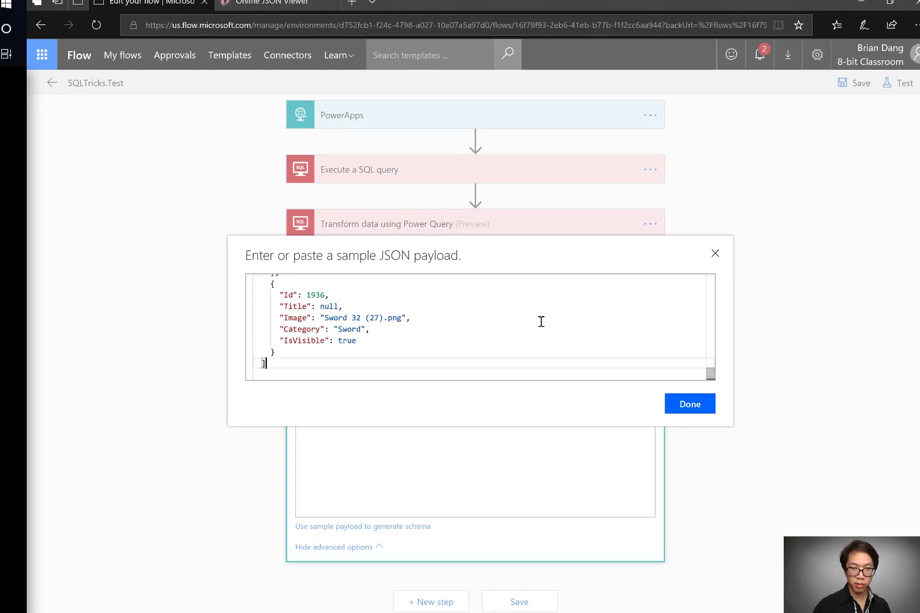
pyautogui.moveTo(703, 372); pyautogui.dragTo(708, 280)
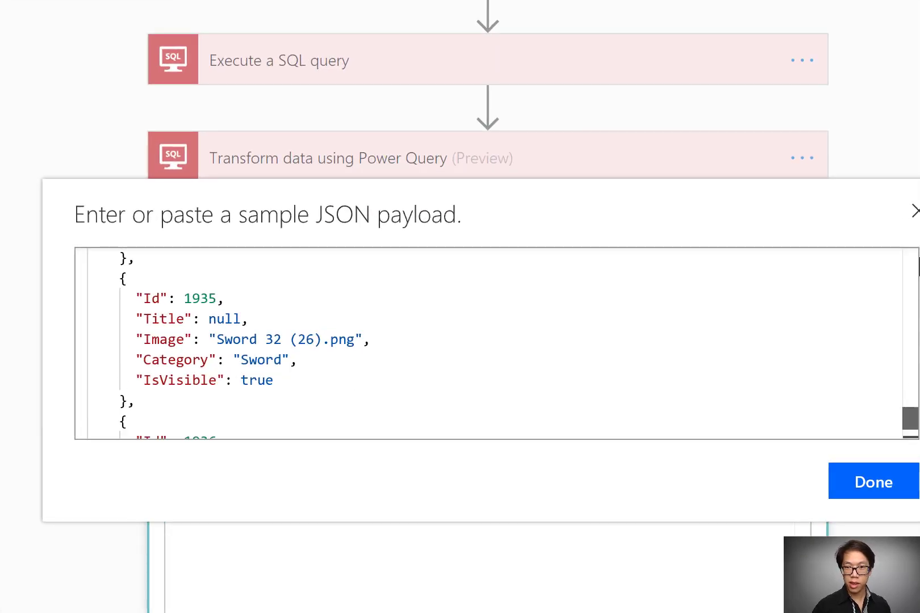
pyautogui.click(911, 264)
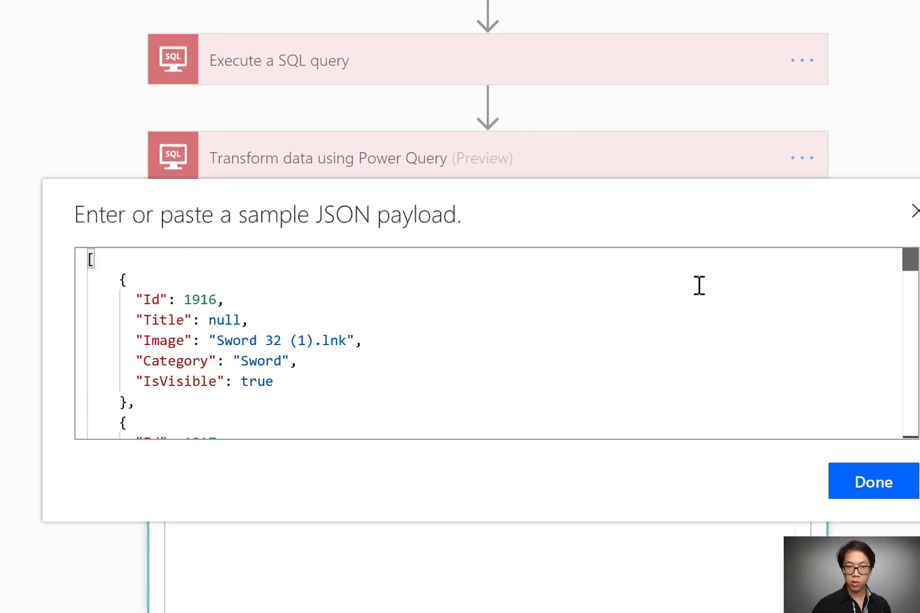
pyautogui.click(224, 267)
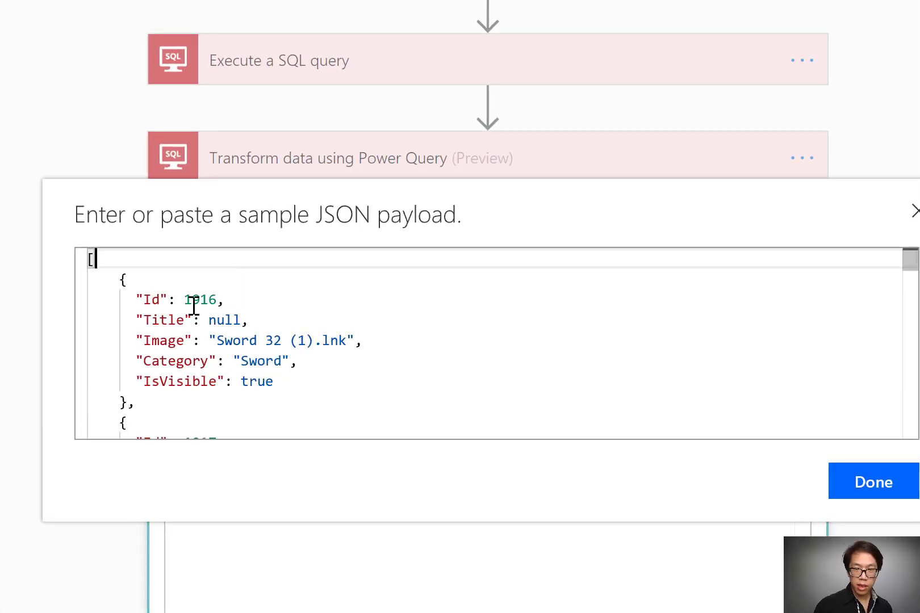
pyautogui.doubleClick(236, 321)
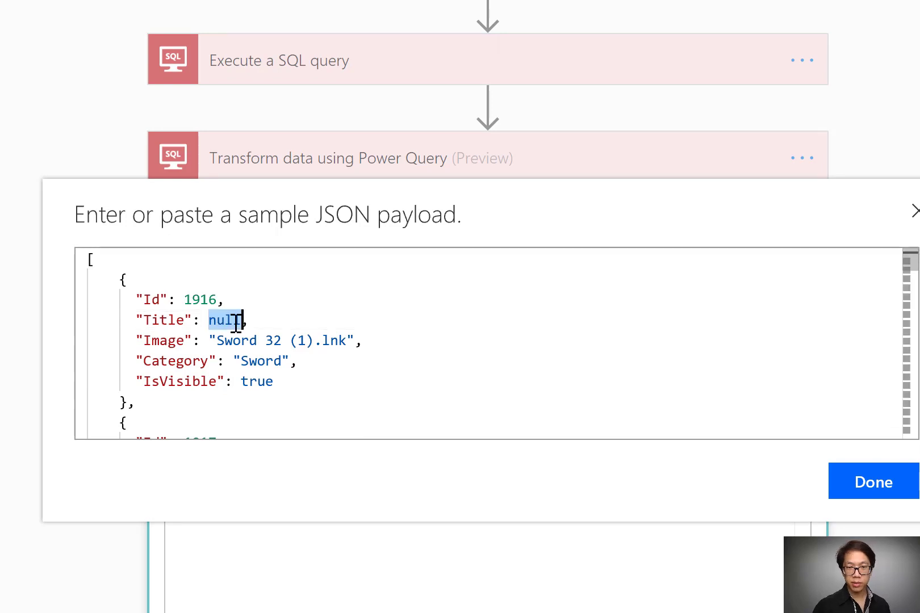
pyautogui.click(192, 303)
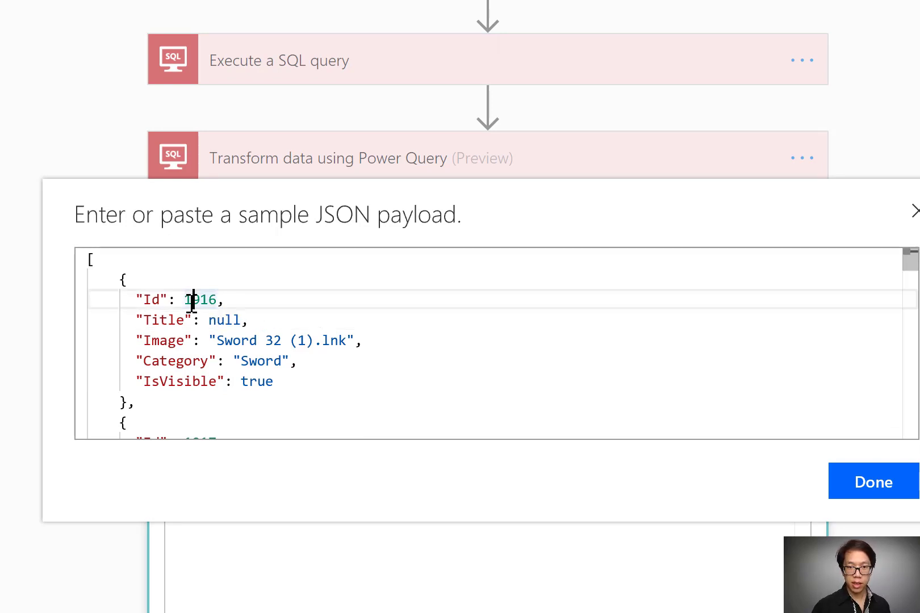
pyautogui.doubleClick(233, 320)
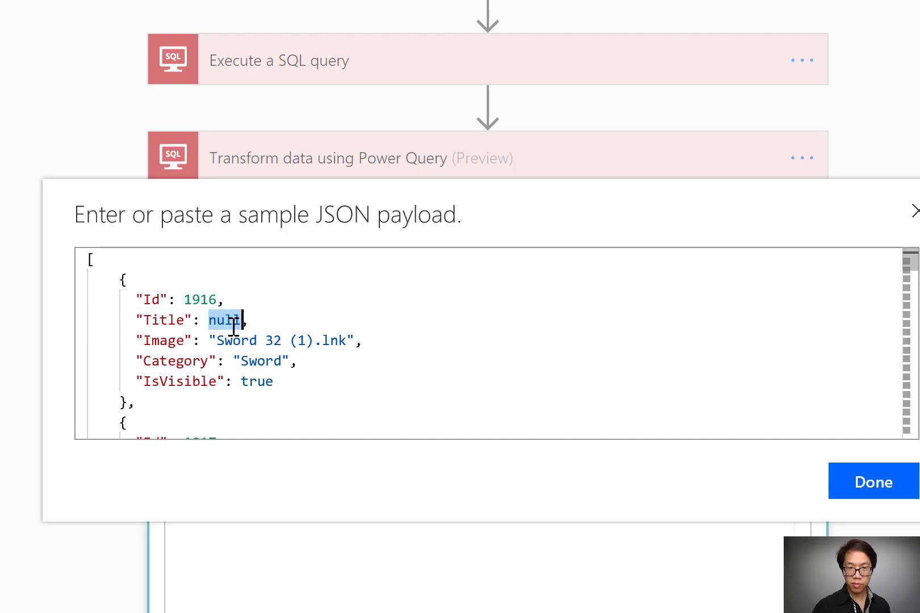
pyautogui.moveTo(300, 343); pyautogui.dragTo(358, 343)
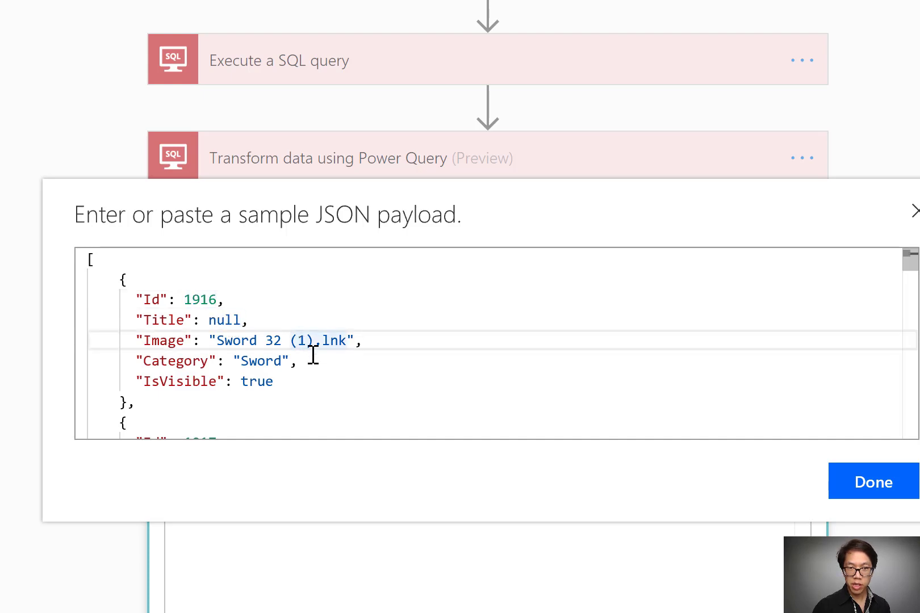
pyautogui.doubleClick(222, 320)
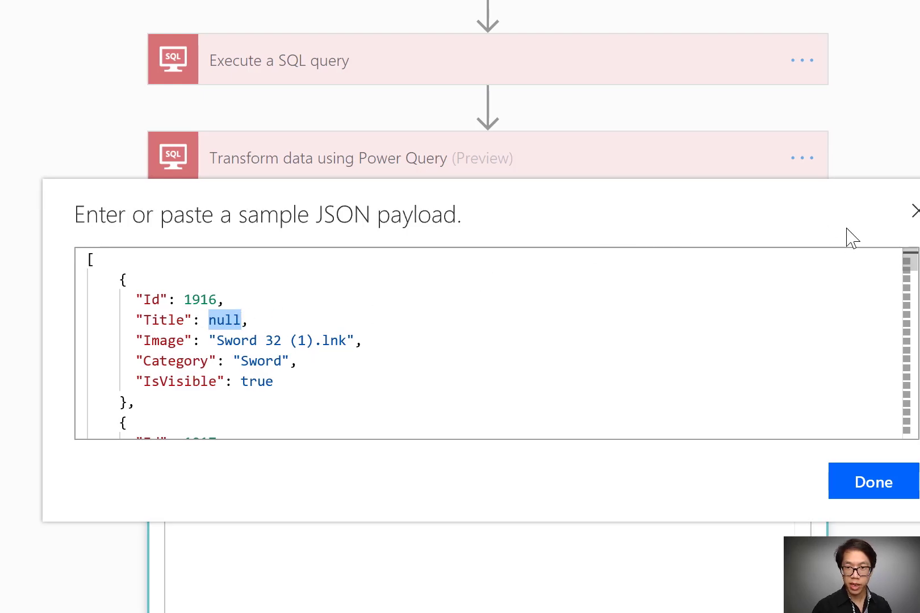
# - Generate the Response Body JSON Schema from the pasted sample payload
pyautogui.moveTo(916, 262); pyautogui.dragTo(917, 428)
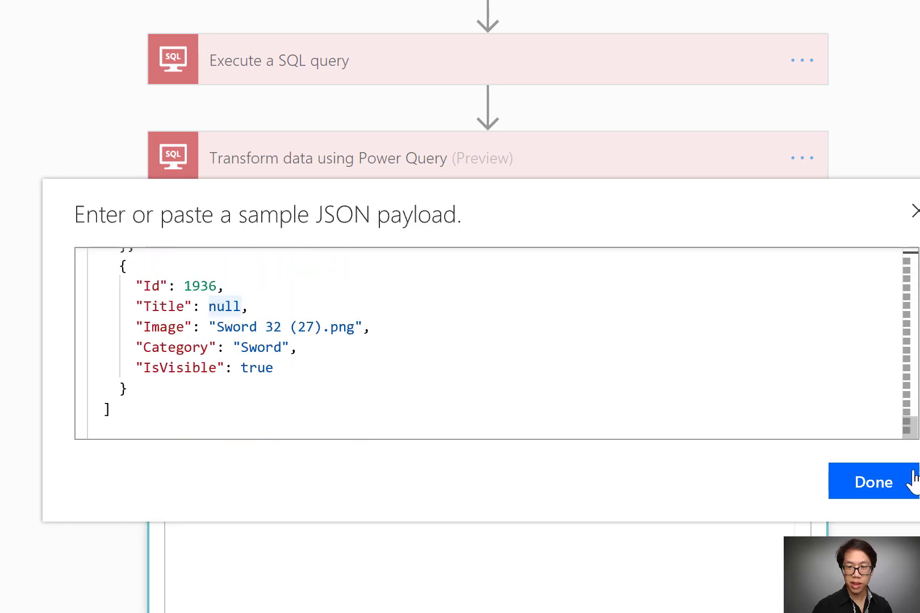
pyautogui.click(909, 488)
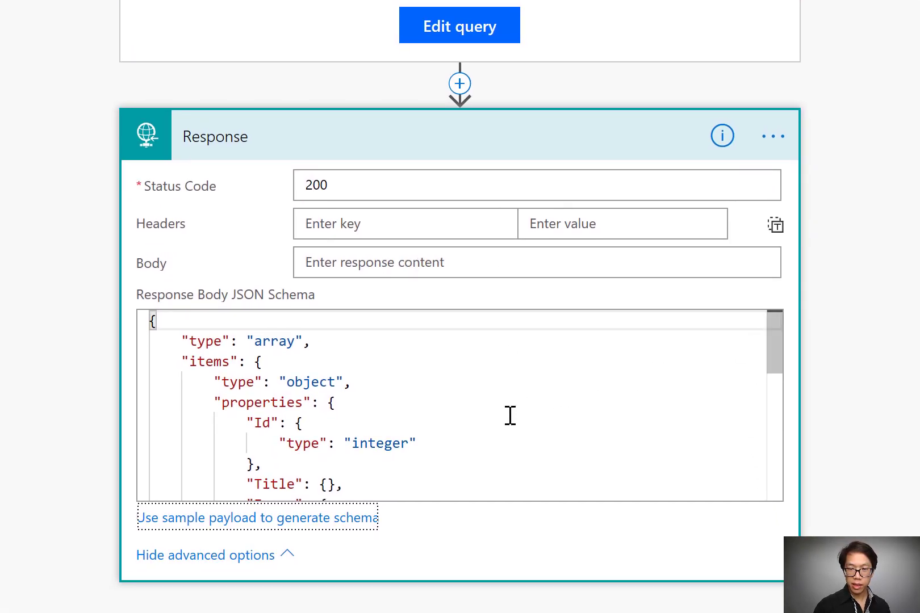
# - Examine the schema's required list and the types given to the Id, Title, Image, Category and IsVisible properties
pyautogui.moveTo(777, 335); pyautogui.dragTo(796, 471)
pyautogui.click(343, 449)
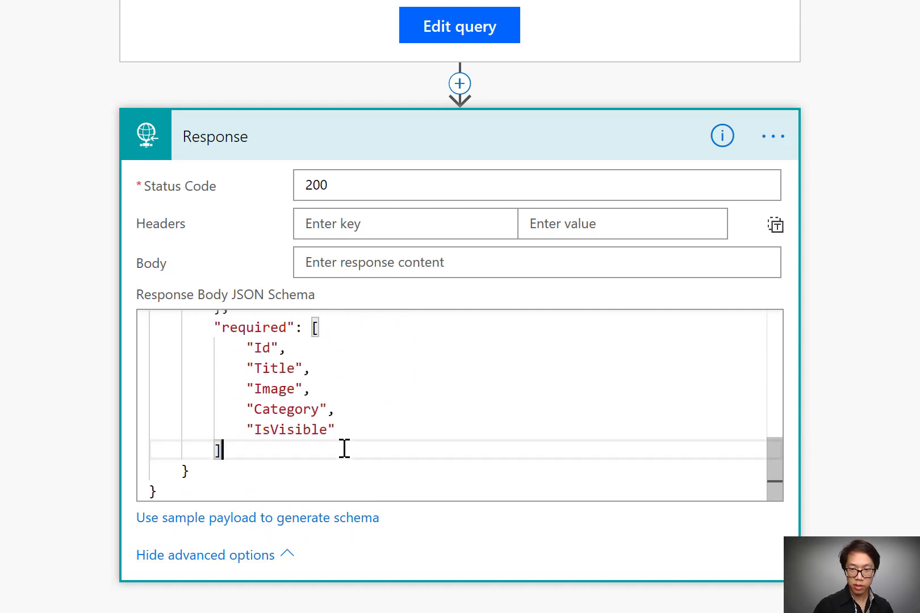
pyautogui.moveTo(293, 410); pyautogui.dragTo(215, 328)
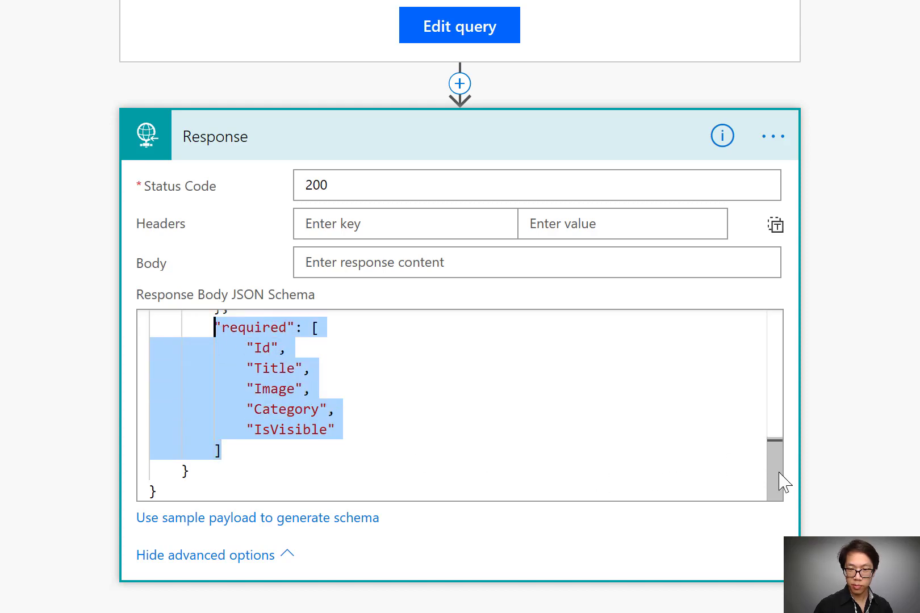
pyautogui.moveTo(786, 483); pyautogui.dragTo(768, 339)
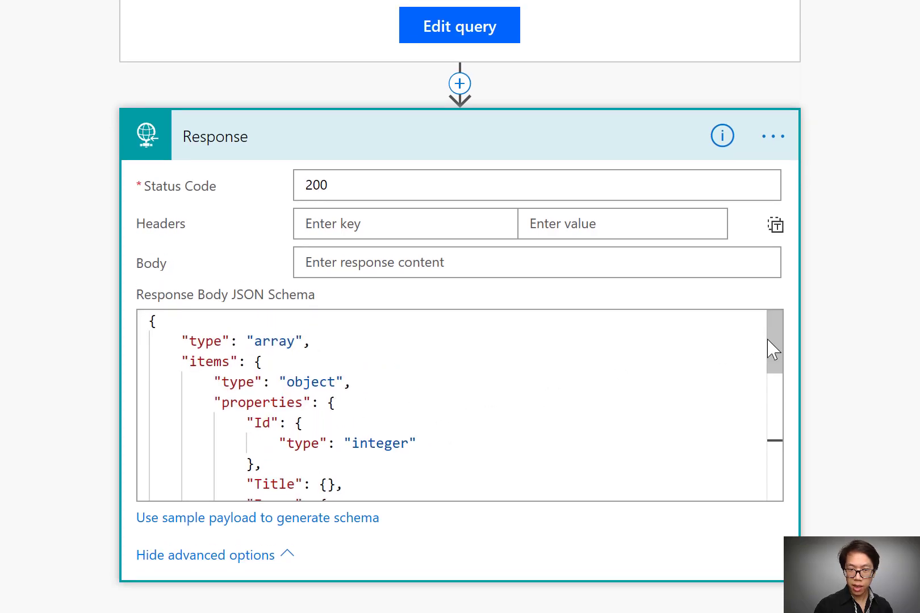
pyautogui.moveTo(768, 340); pyautogui.dragTo(774, 369)
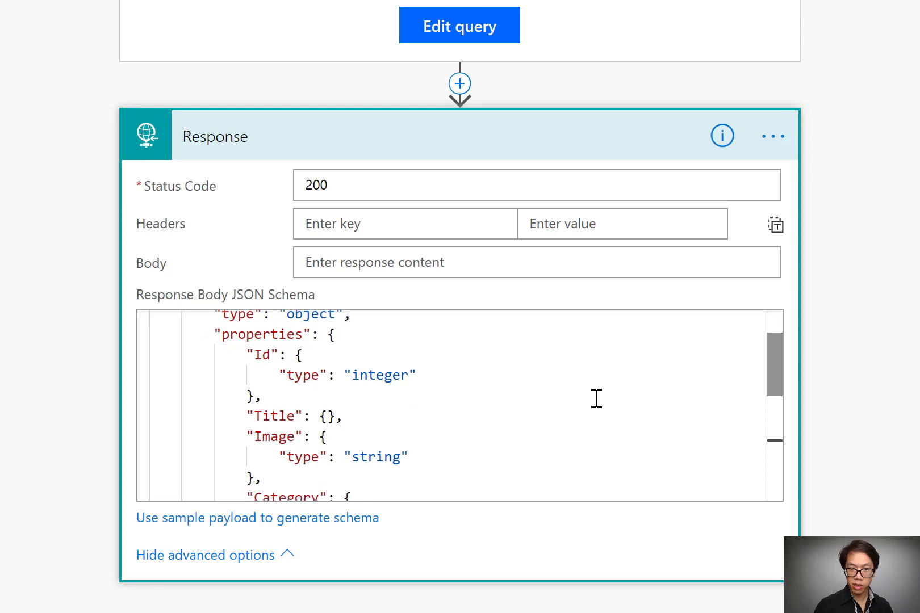
pyautogui.doubleClick(377, 377)
pyautogui.doubleClick(380, 458)
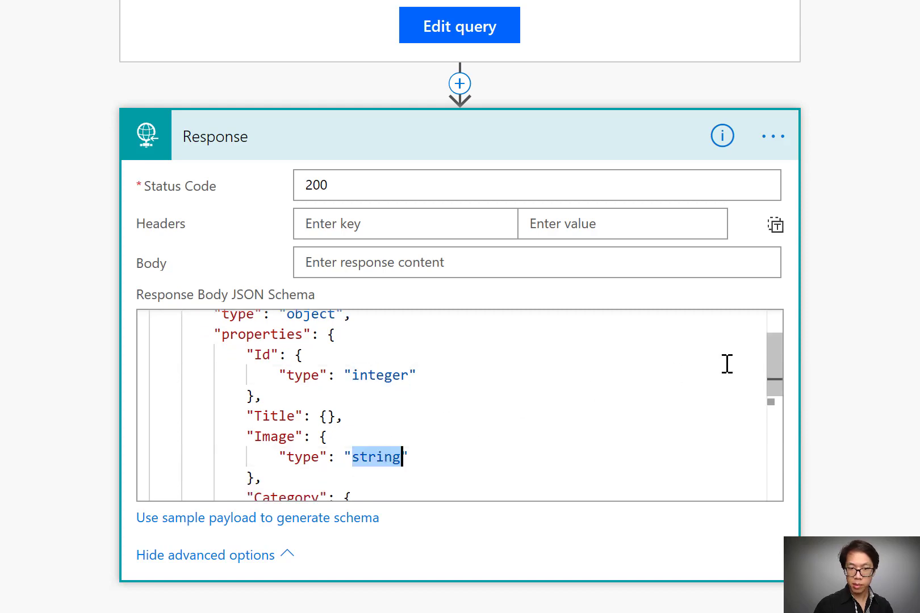
pyautogui.moveTo(777, 356); pyautogui.dragTo(776, 382)
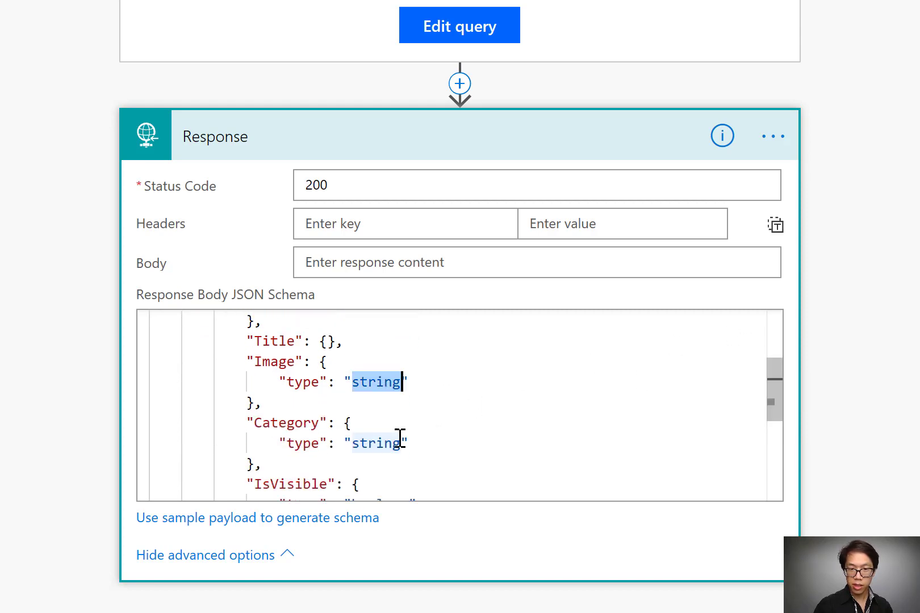
pyautogui.click(353, 444)
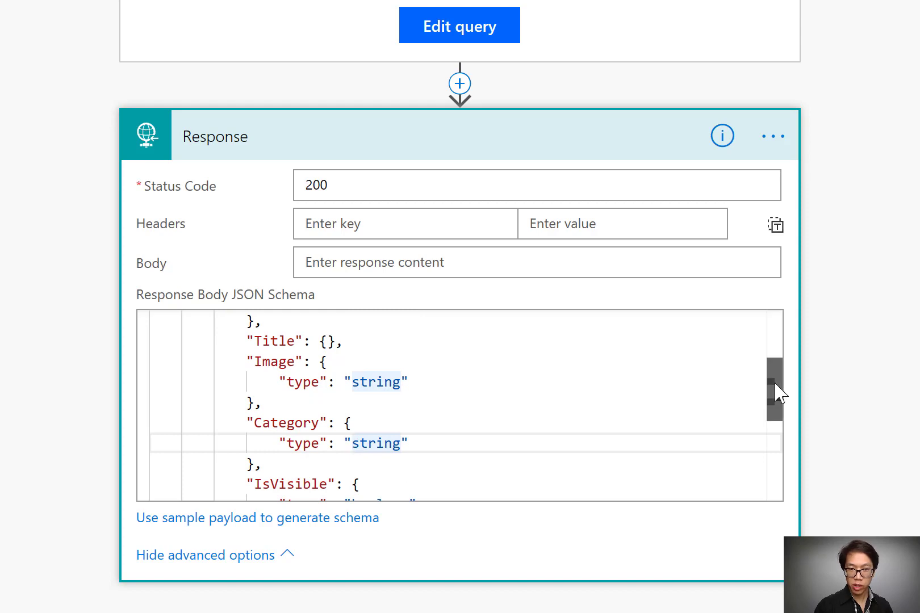
pyautogui.moveTo(776, 390); pyautogui.dragTo(779, 428)
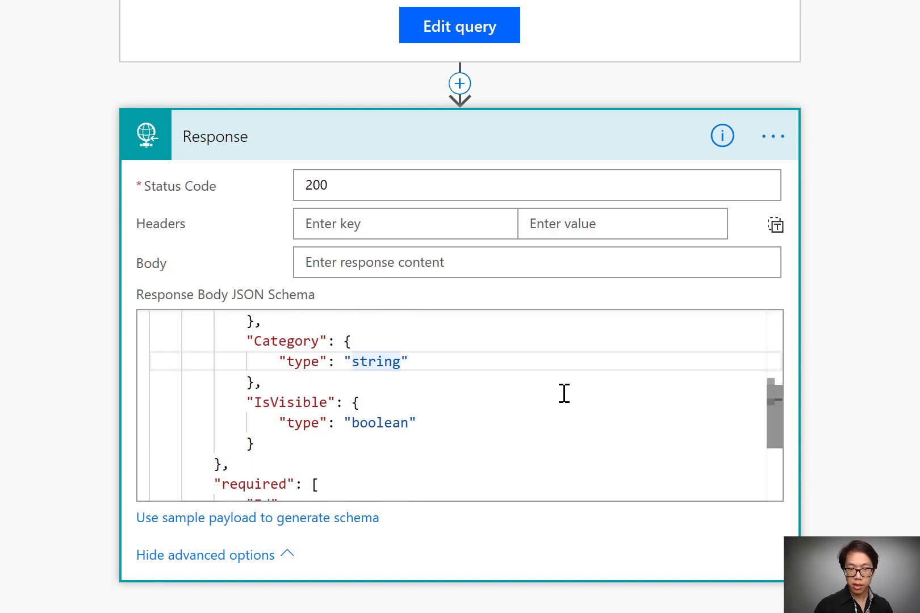
pyautogui.click(388, 424)
pyautogui.doubleClick(388, 423)
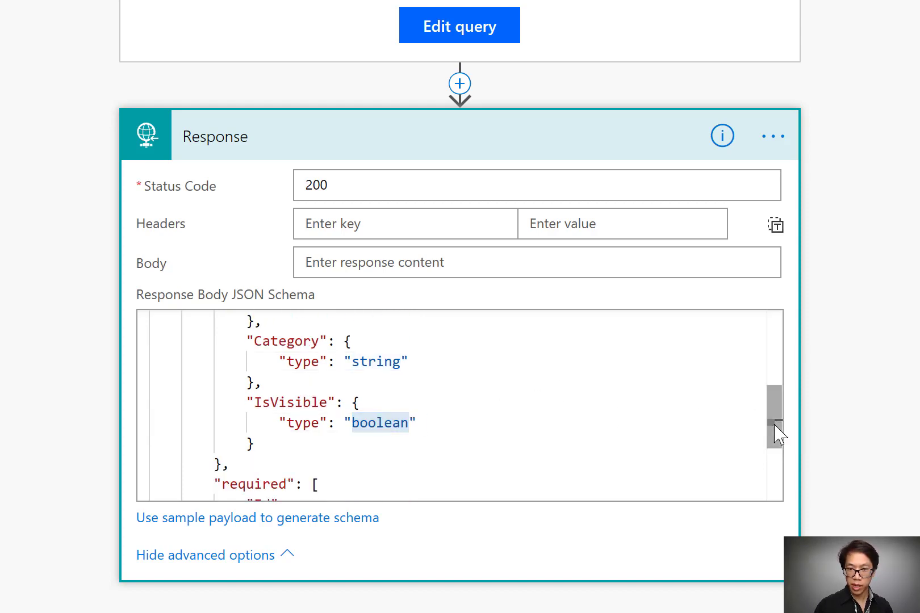
# - Fill the empty Title property in the schema with "type": "string", copied from the Image property
pyautogui.moveTo(774, 433); pyautogui.dragTo(780, 390)
pyautogui.scroll(3, 779, 391)
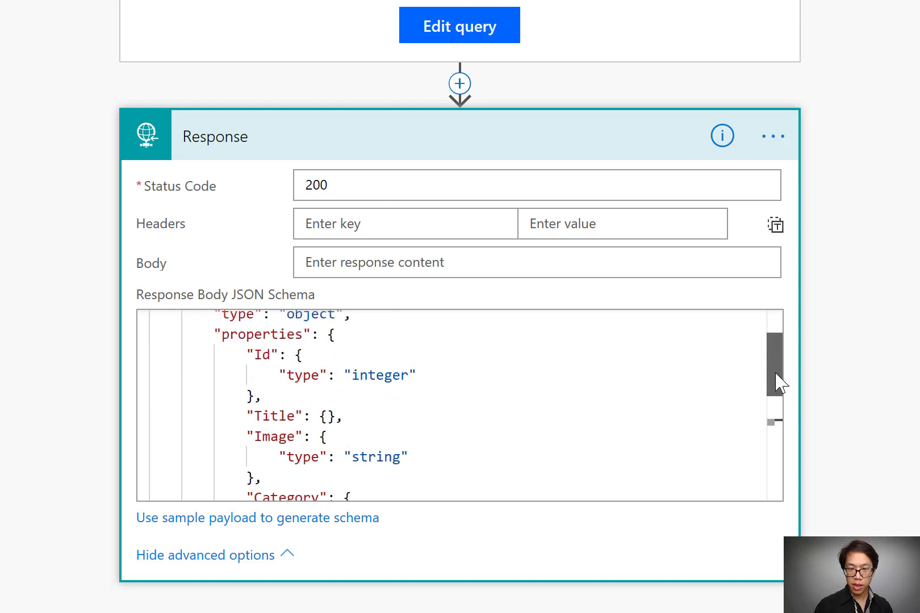
pyautogui.click(329, 416)
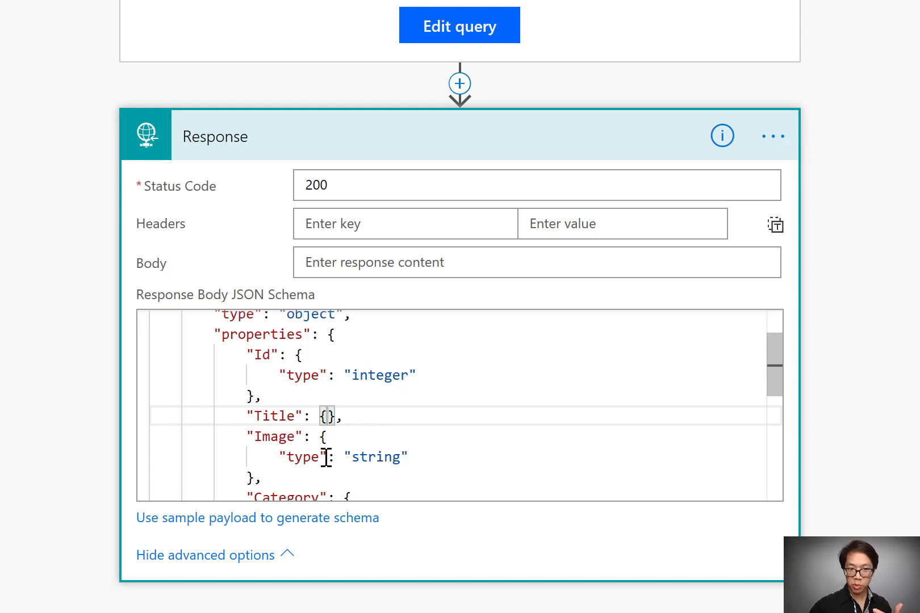
pyautogui.press('Return')
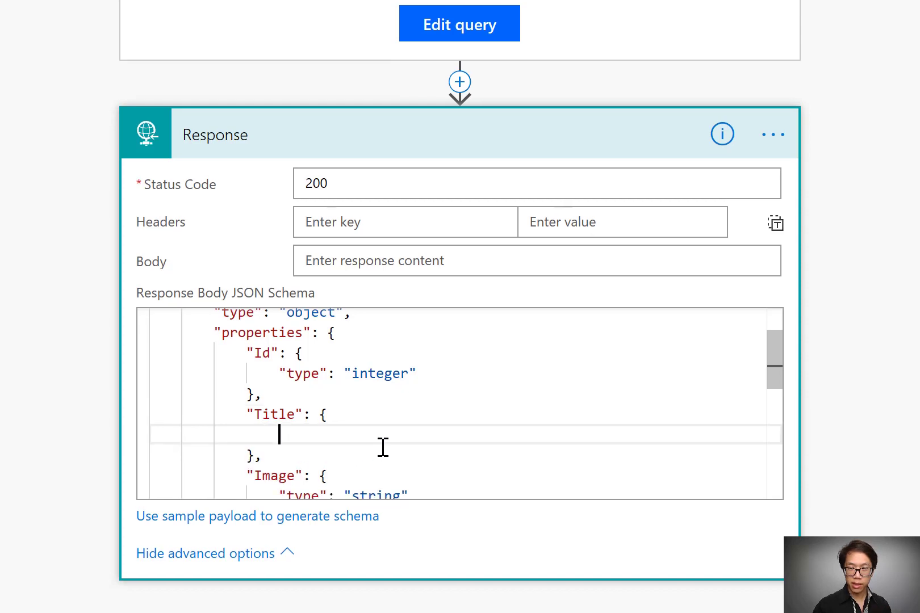
pyautogui.moveTo(775, 376); pyautogui.dragTo(778, 387)
pyautogui.click(452, 455)
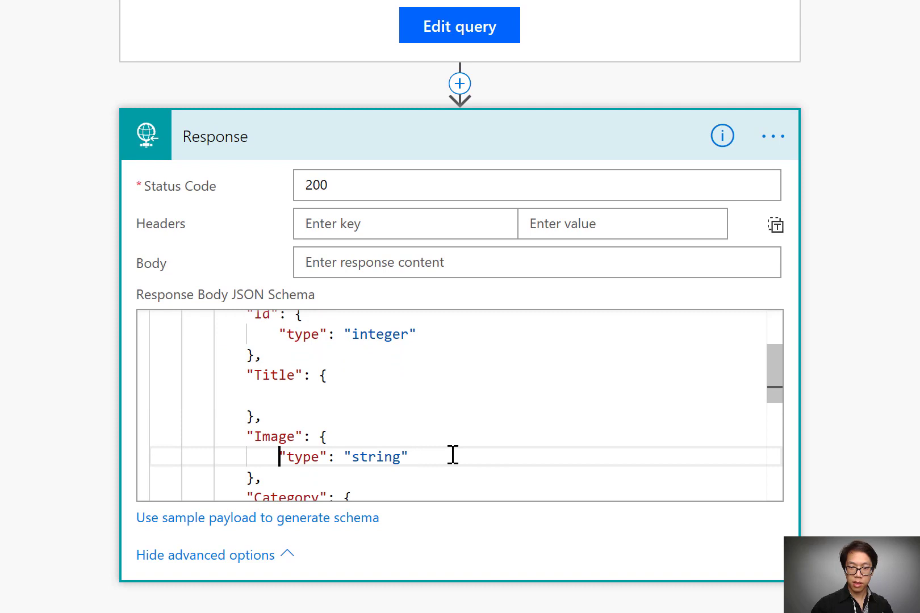
pyautogui.hotkey('shift', 'End')
pyautogui.hotkey('ctrl', 'c')
pyautogui.click(387, 401)
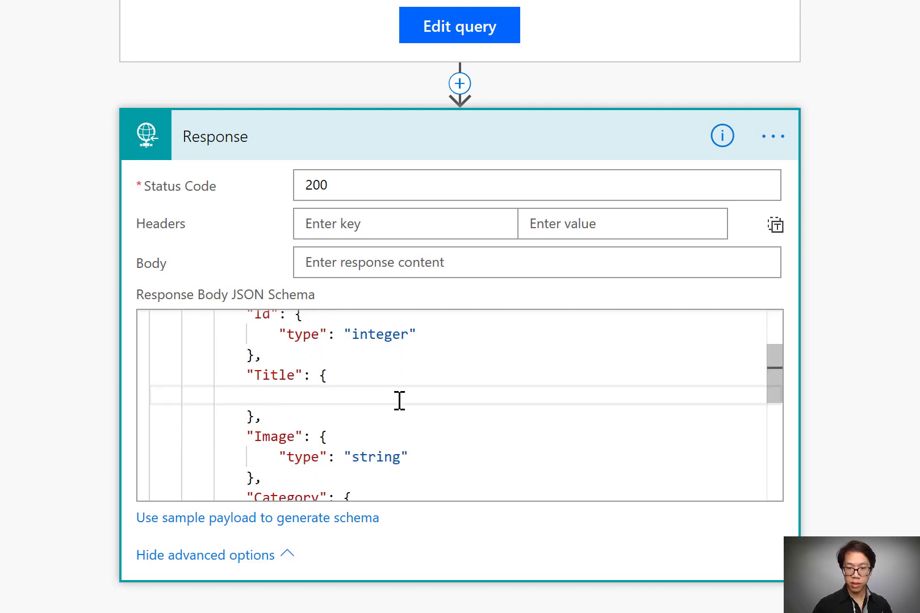
pyautogui.hotkey('ctrl', 'v')
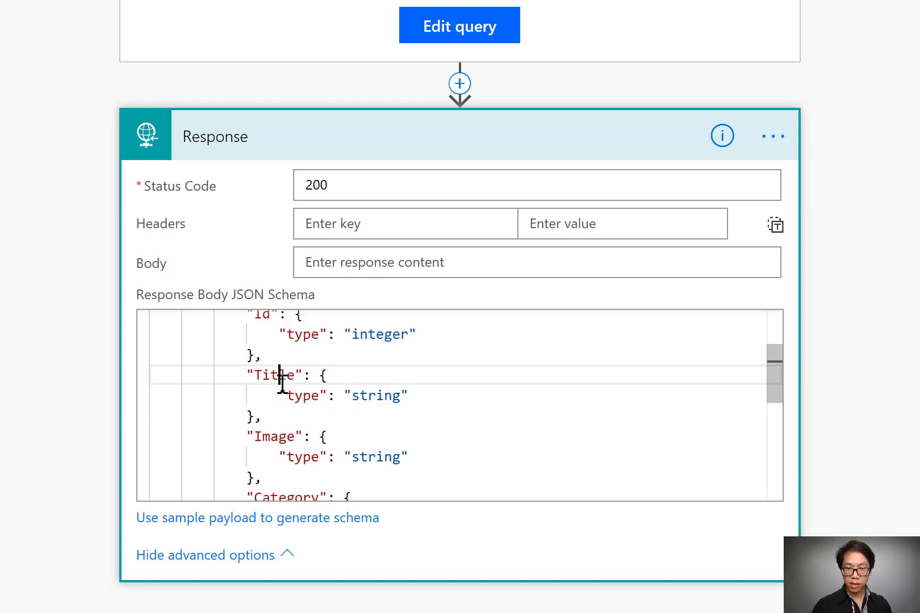
# - Review the Title property's type and the rest of the schema down to the required list
pyautogui.doubleClick(281, 378)
pyautogui.doubleClick(394, 396)
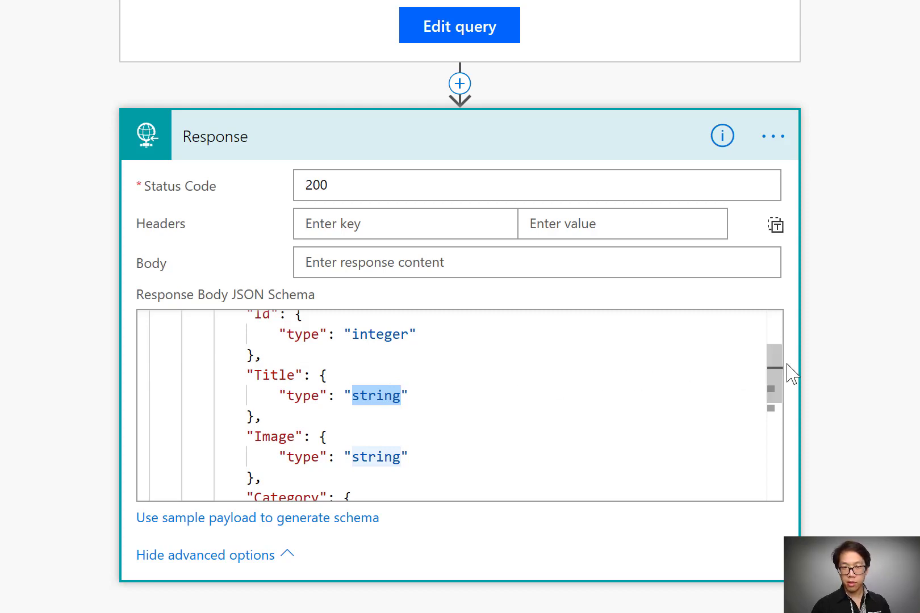
pyautogui.moveTo(784, 379)
pyautogui.mouseDown()
pyautogui.moveTo(782, 345)
pyautogui.moveTo(787, 385)
pyautogui.mouseUp()
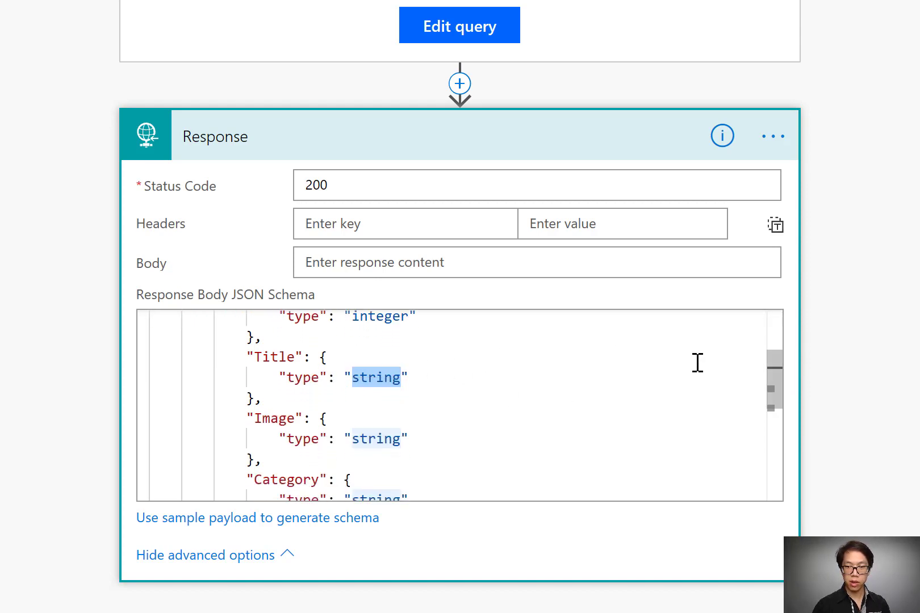
pyautogui.scroll(-3, 776, 395)
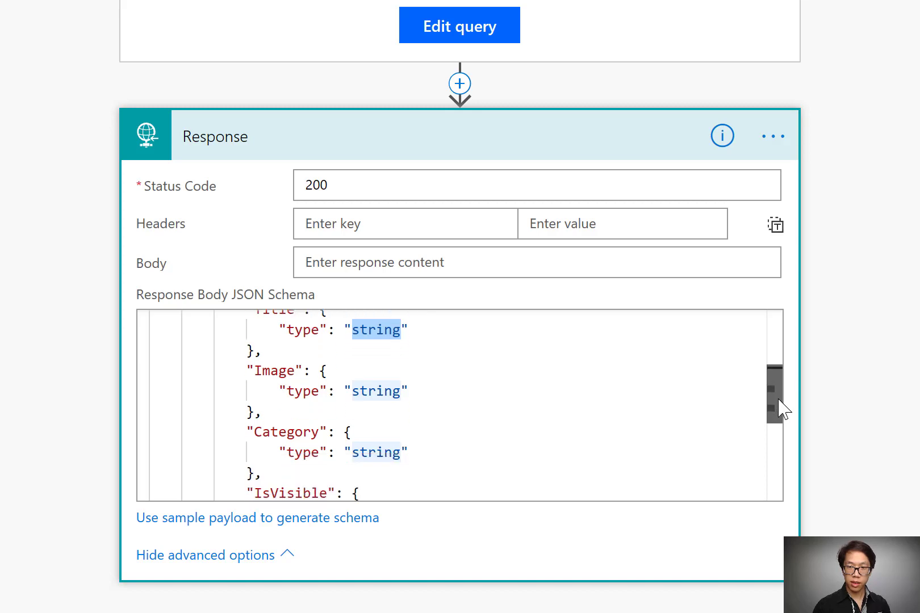
pyautogui.moveTo(775, 396); pyautogui.dragTo(785, 489)
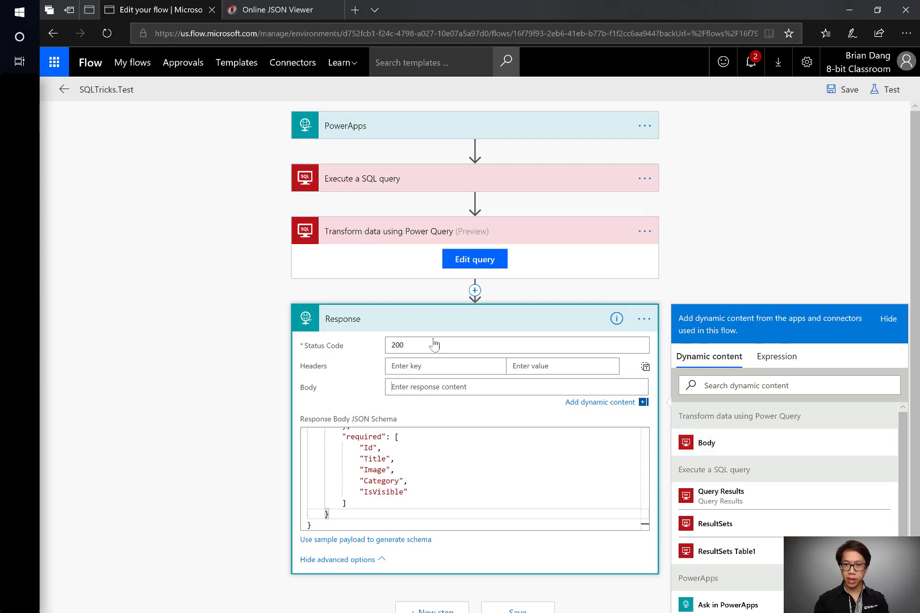
# - Switch to the Online JSON Viewer and examine the payload's resultType and value properties and the array held under value
pyautogui.click(267, 10)
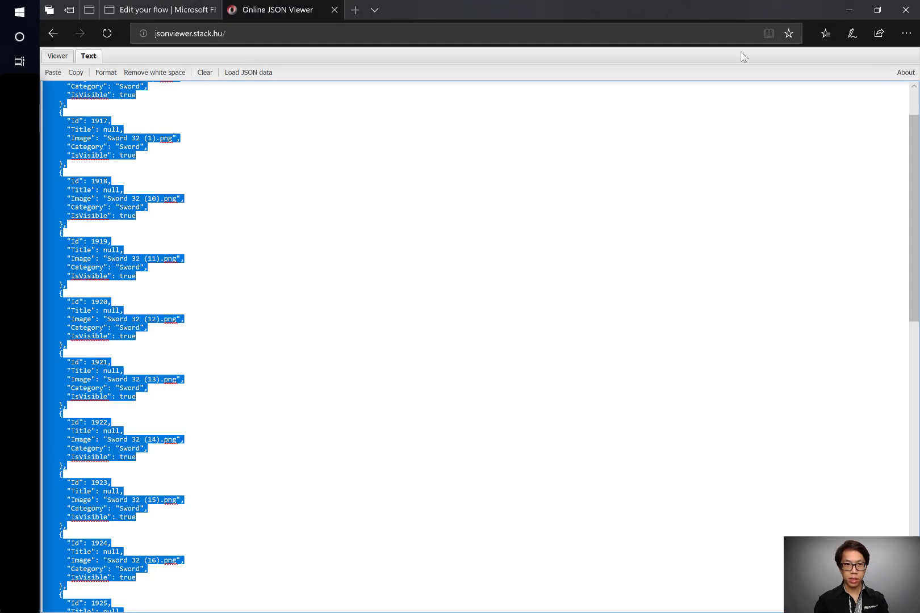
pyautogui.scroll(2, 503, 243)
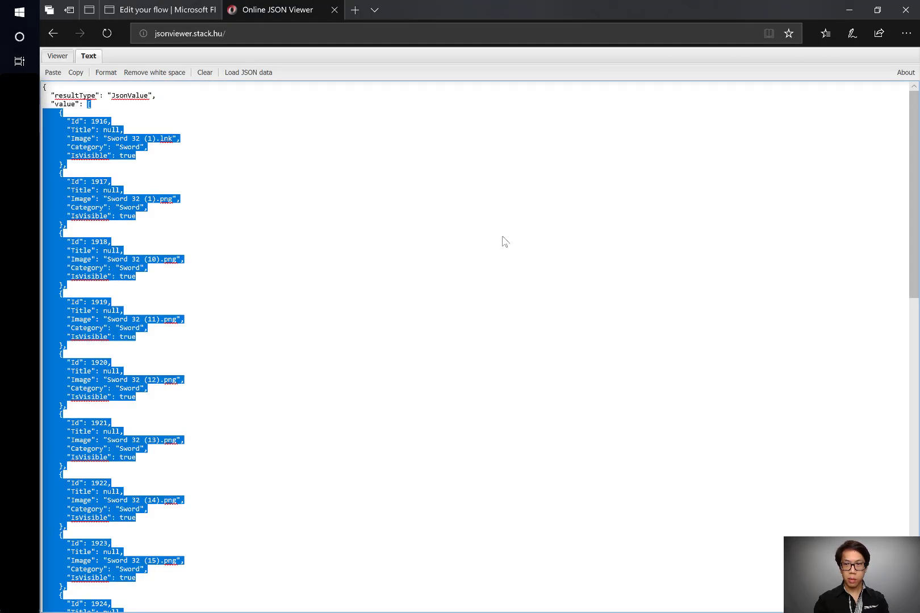
pyautogui.click(47, 87)
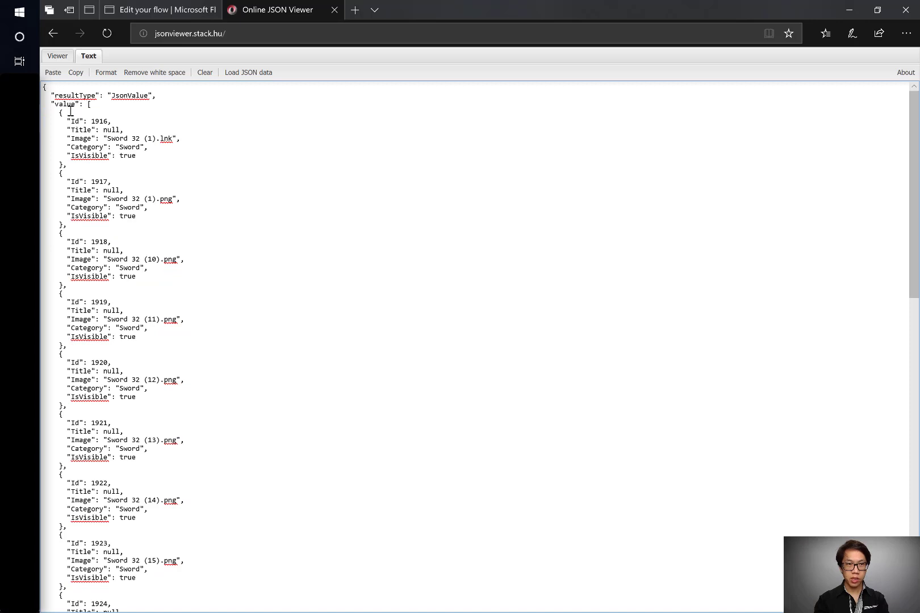
pyautogui.moveTo(70, 109); pyautogui.dragTo(221, 612)
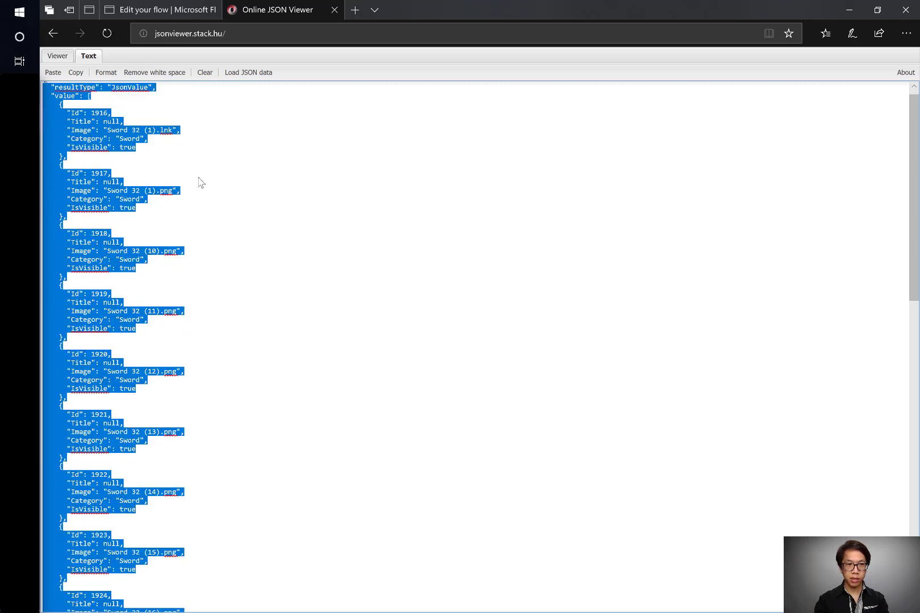
pyautogui.moveTo(198, 178); pyautogui.dragTo(226, 66)
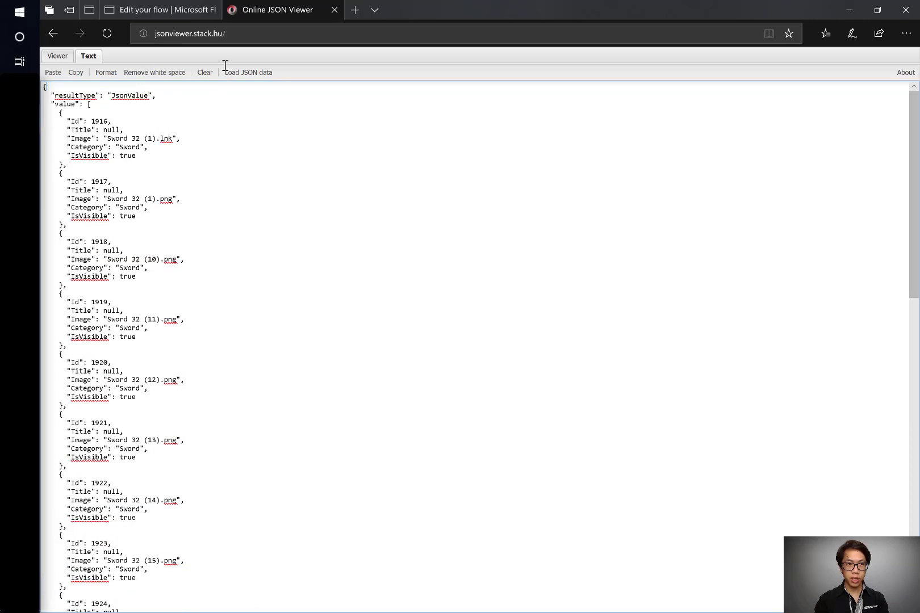
pyautogui.doubleClick(89, 96)
pyautogui.doubleClick(67, 105)
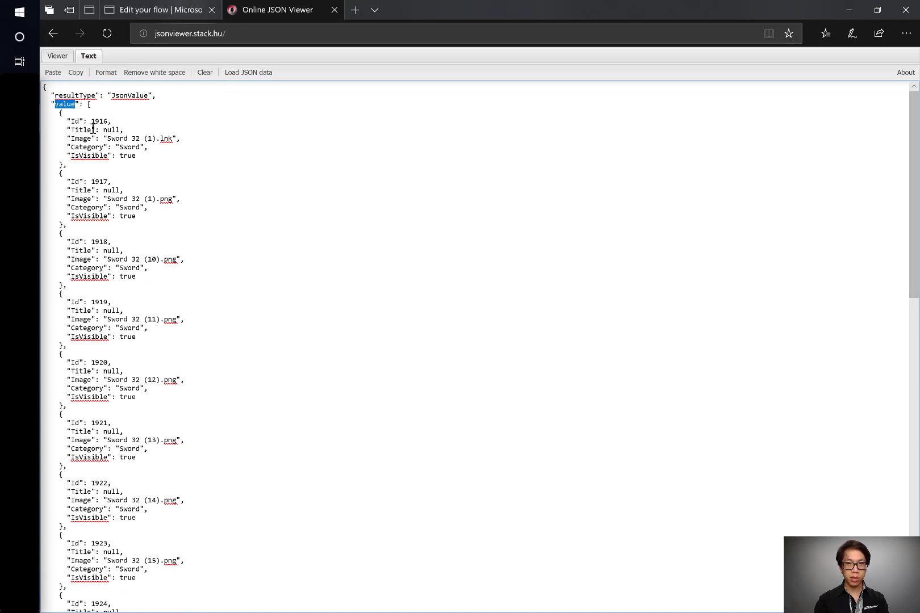
pyautogui.moveTo(88, 105); pyautogui.dragTo(123, 612)
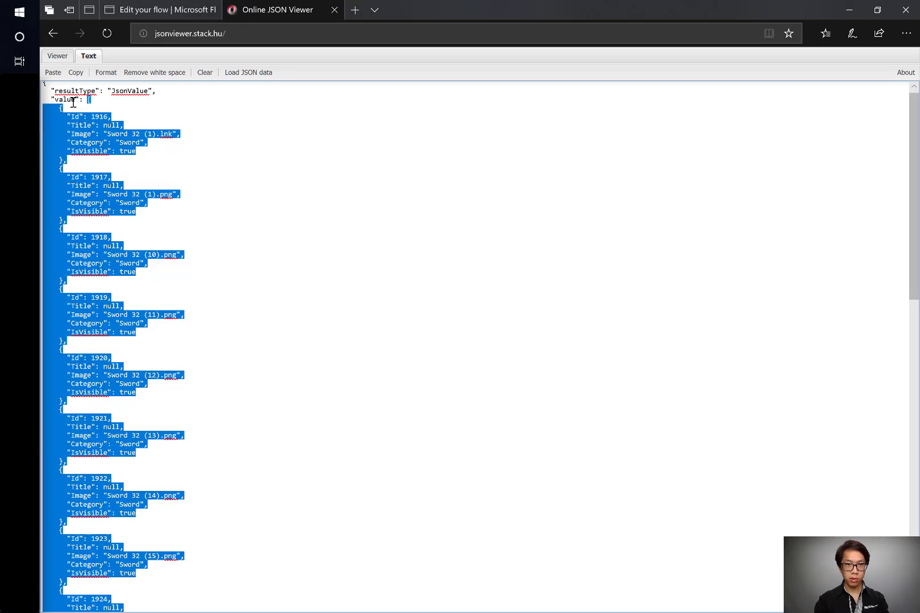
# - Return to the flow and add the Power Query transformation's Body output to the Response body
pyautogui.click(187, 11)
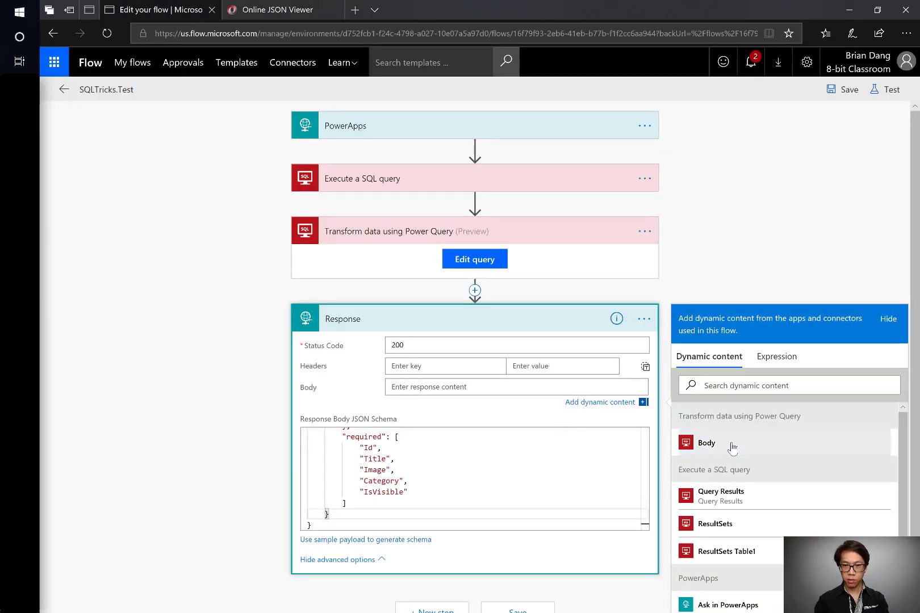
pyautogui.click(732, 448)
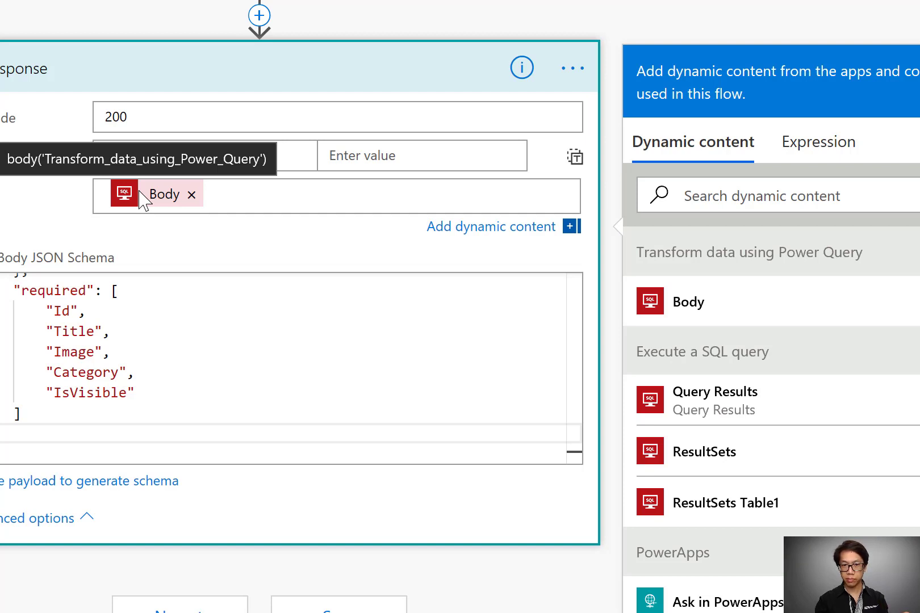
# - Write the expression body('Transform_data_using_Power_Query') for the Response body, matching the reference behind the Body output
pyautogui.click(818, 157)
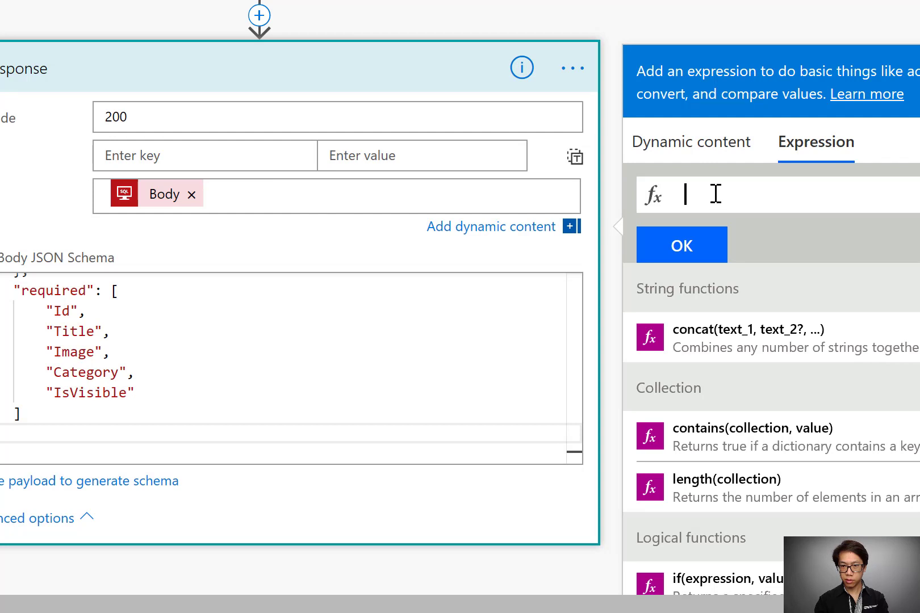
pyautogui.moveTo(158, 208)
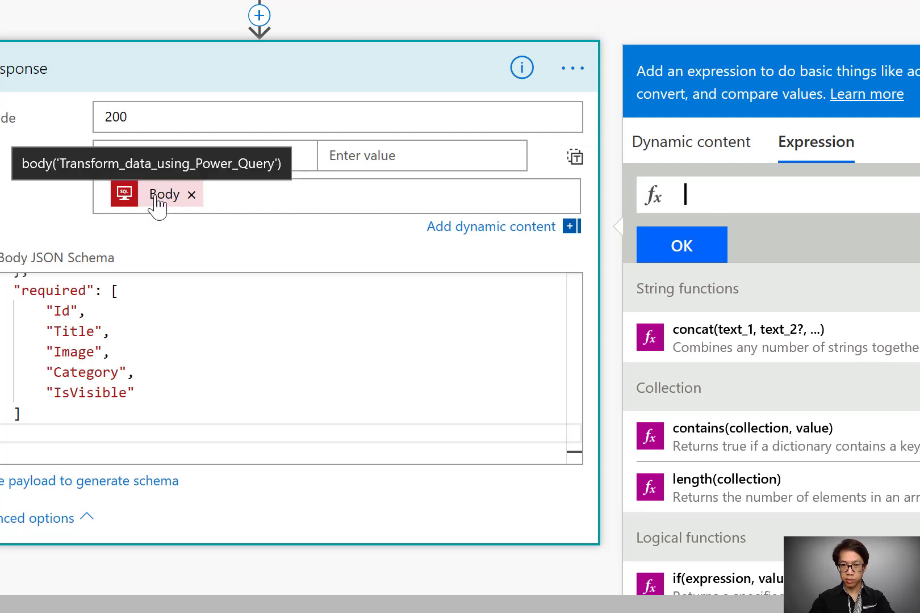
pyautogui.write('bo')
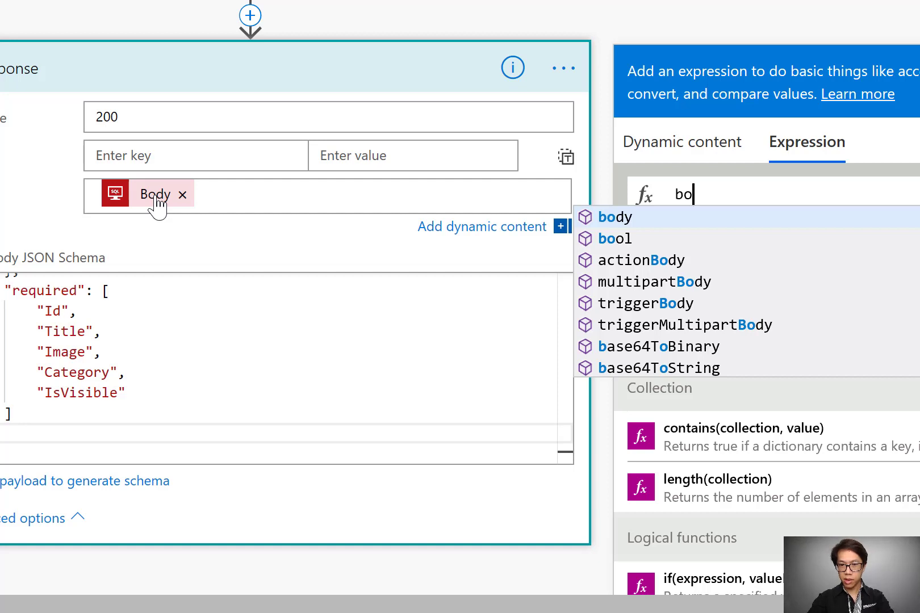
pyautogui.press('Tab')
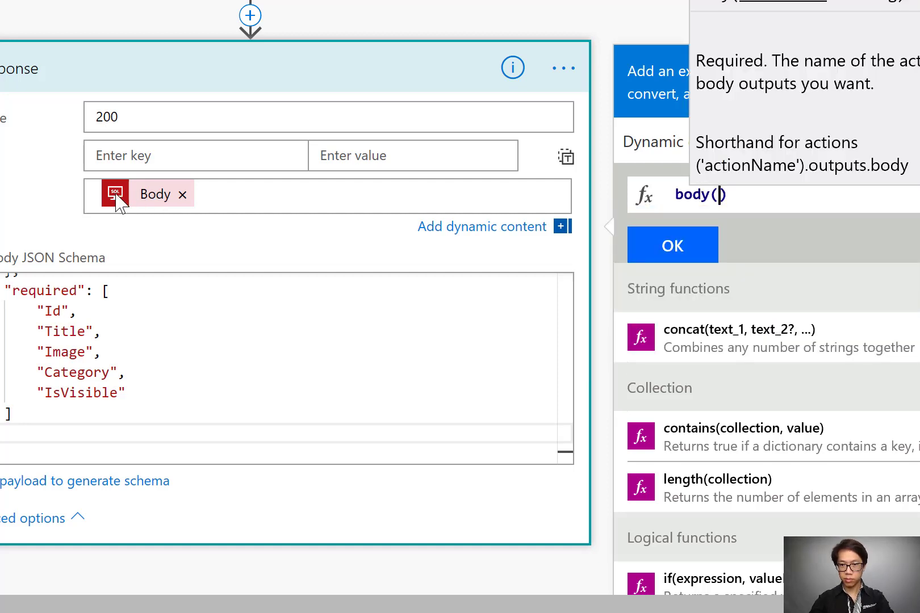
pyautogui.write("'")
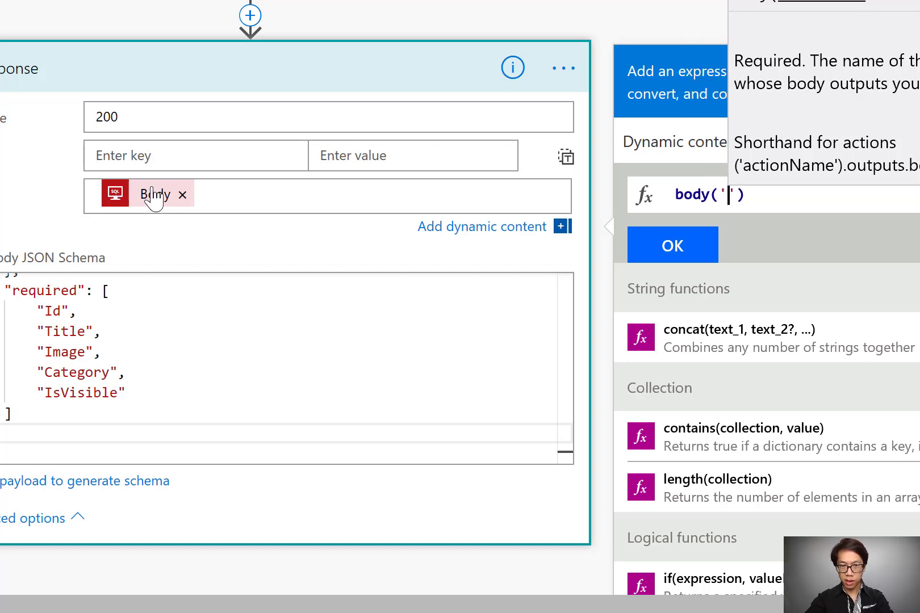
pyautogui.write('Transofr')
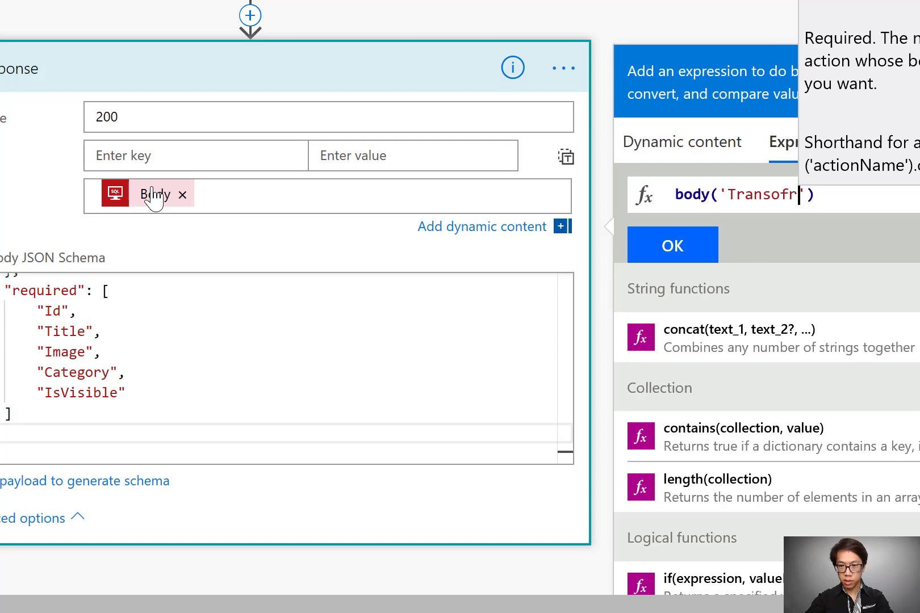
pyautogui.press('BackSpace')
pyautogui.press('BackSpace')
pyautogui.press('BackSpace')
pyautogui.write('form_data-')
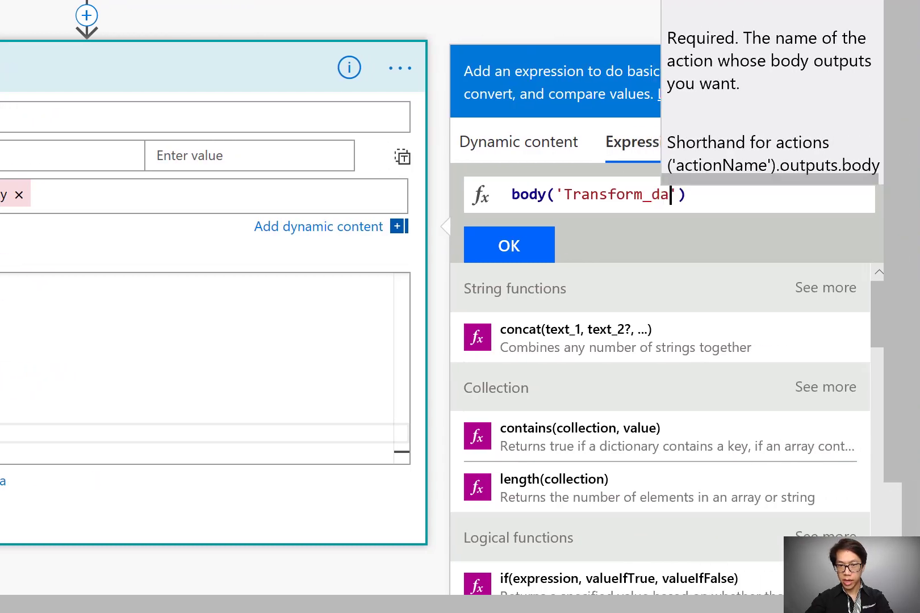
pyautogui.press('BackSpace')
pyautogui.write('_')
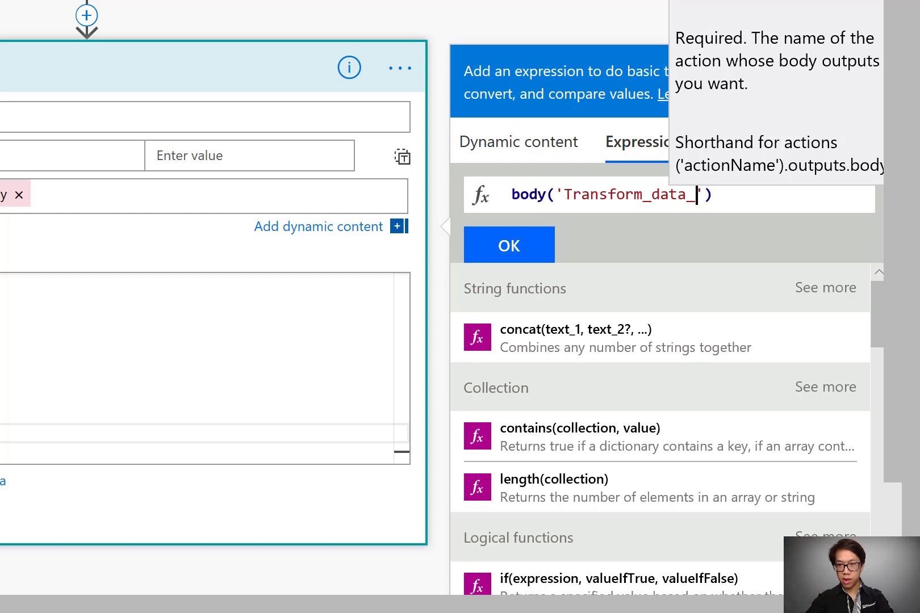
pyautogui.write('using_')
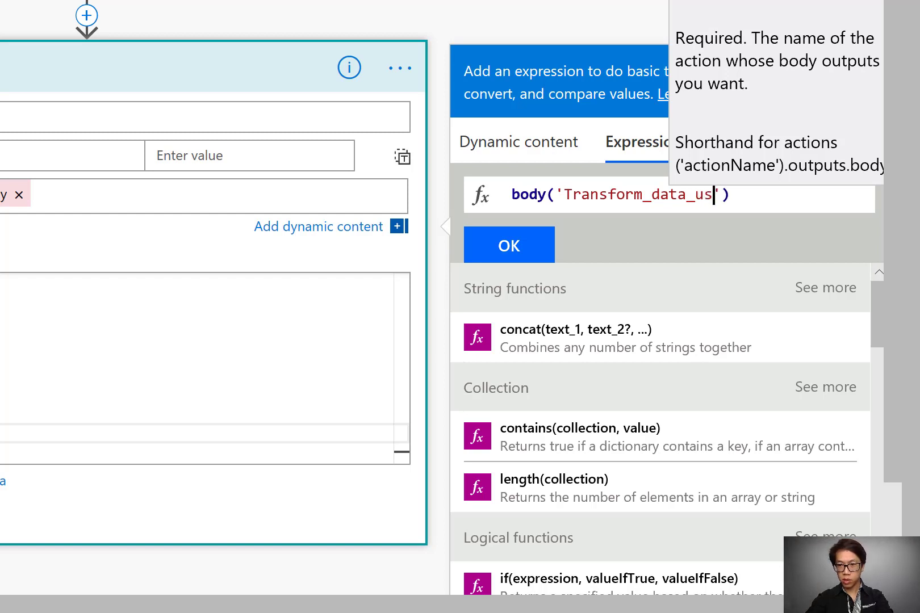
pyautogui.write('POwe')
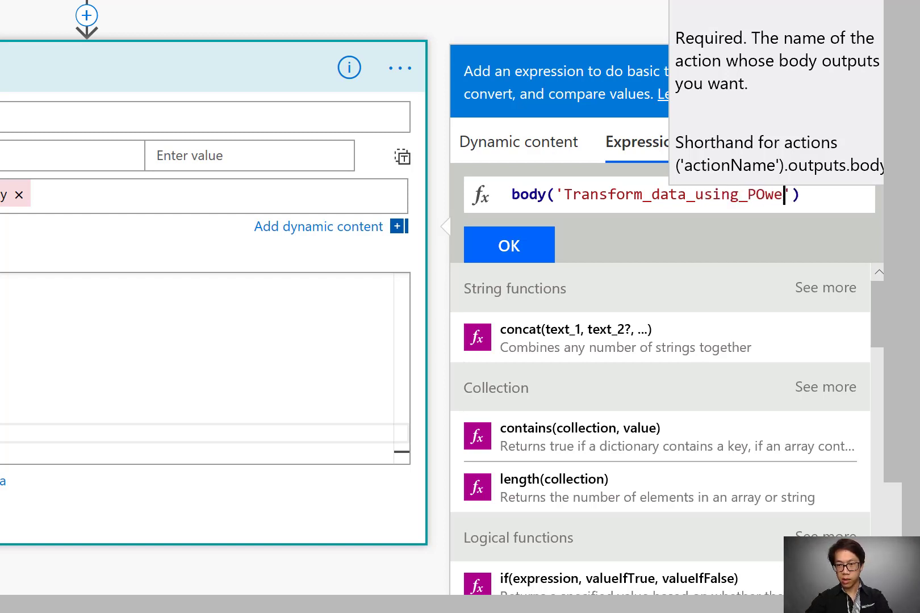
pyautogui.press('BackSpace')
pyautogui.press('BackSpace')
pyautogui.press('BackSpace')
pyautogui.write('owerA_')
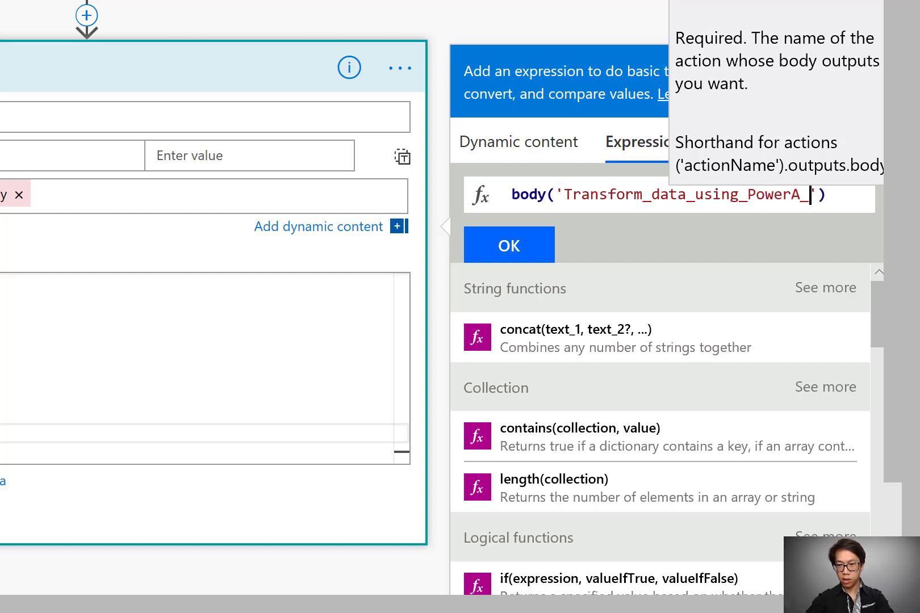
pyautogui.press('BackSpace')
pyautogui.press('BackSpace')
pyautogui.write('_q')
pyautogui.press('BackSpace')
pyautogui.write('Qu')
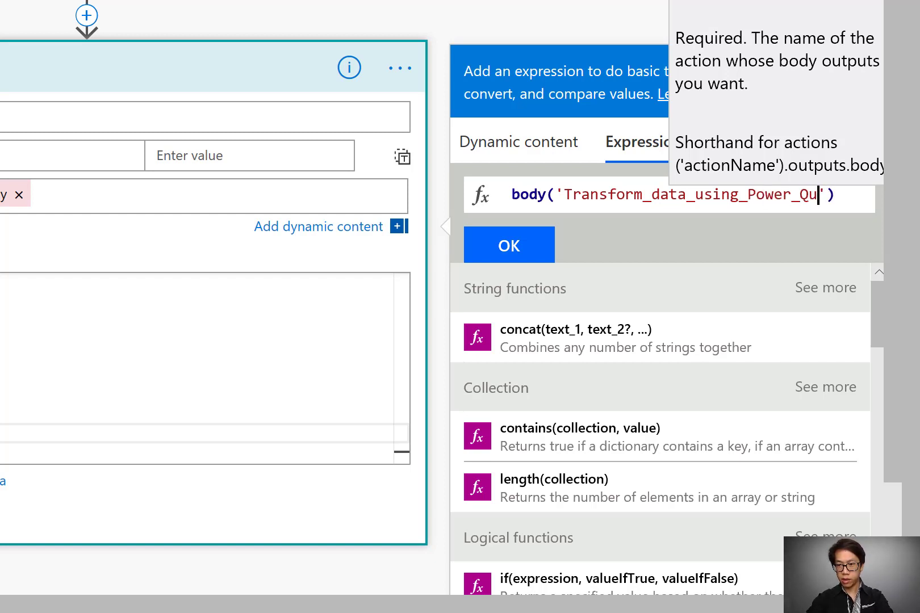
pyautogui.write('ery')
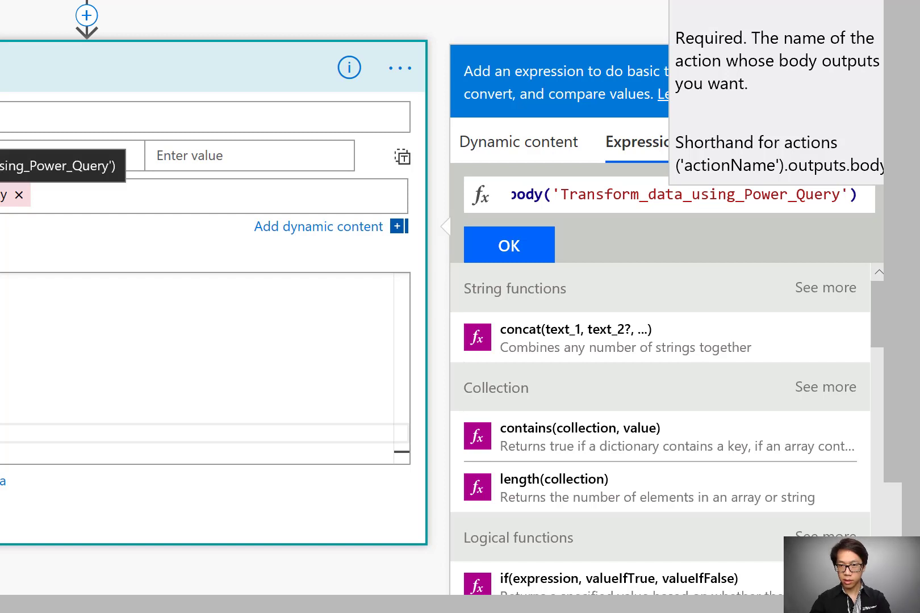
# - Append ['value'] to the end of the expression so that it returns only the value array
pyautogui.press('End')
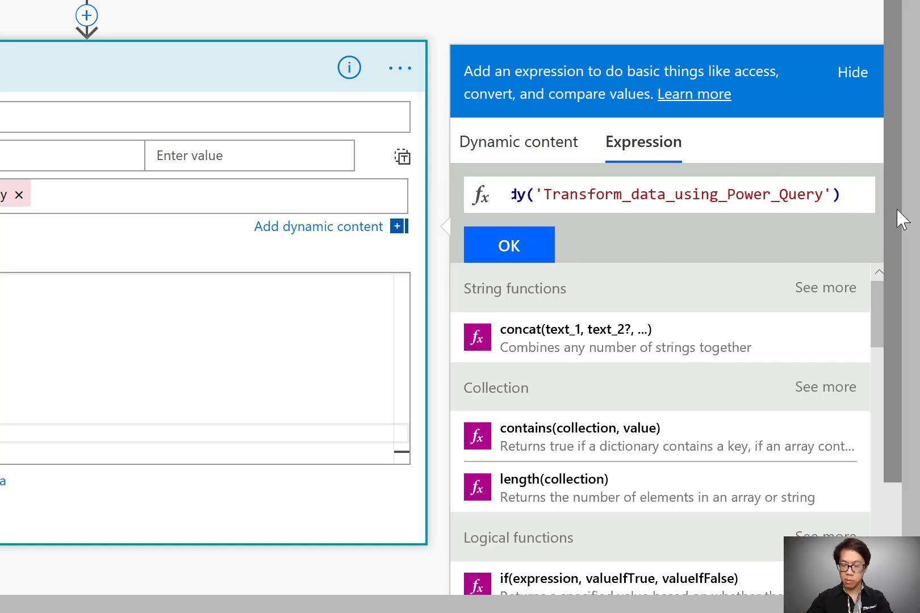
pyautogui.write("['")
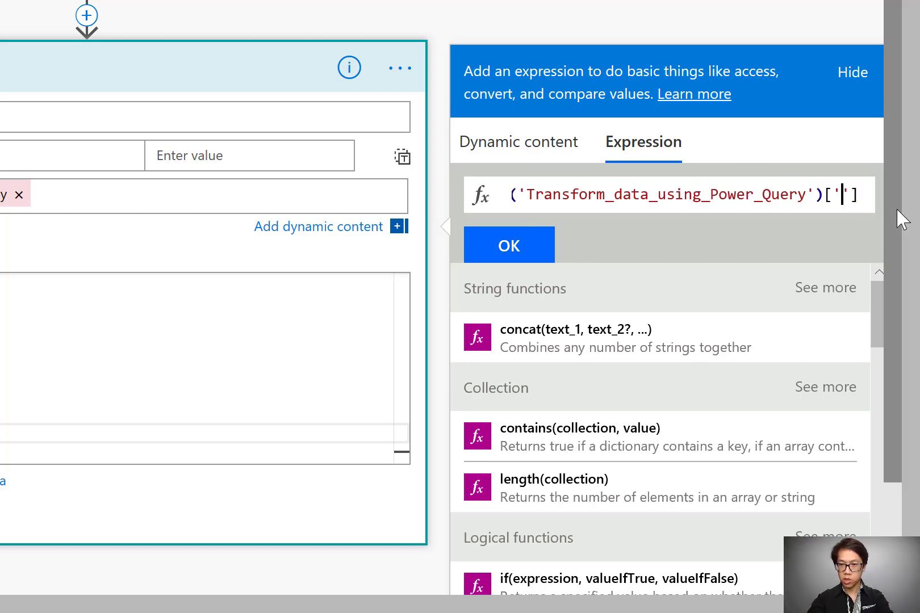
pyautogui.write('value')
pyautogui.press('End')
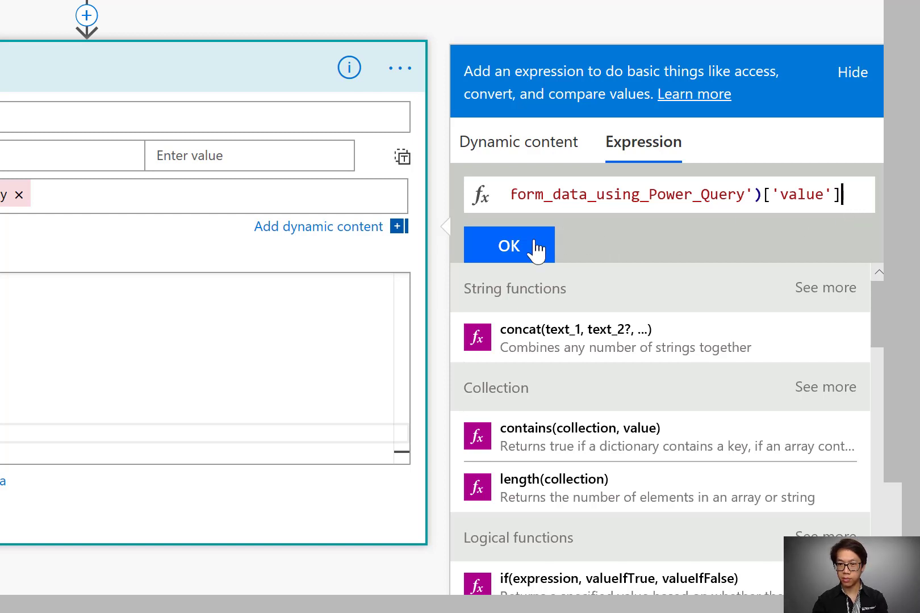
# - Copy the whole expression, insert it into the Response body and remove the separate Body output there
pyautogui.hotkey('ctrl', 'a')
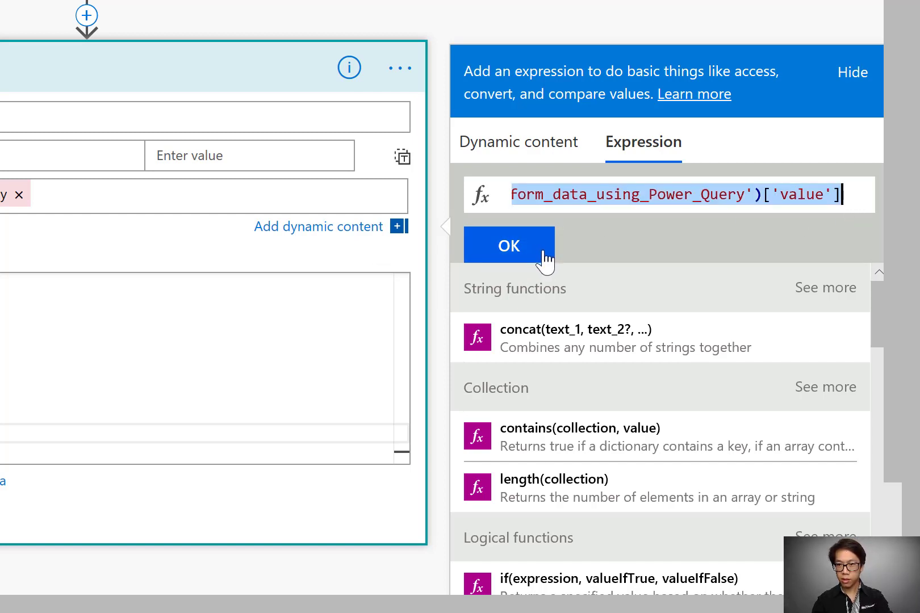
pyautogui.click(544, 260)
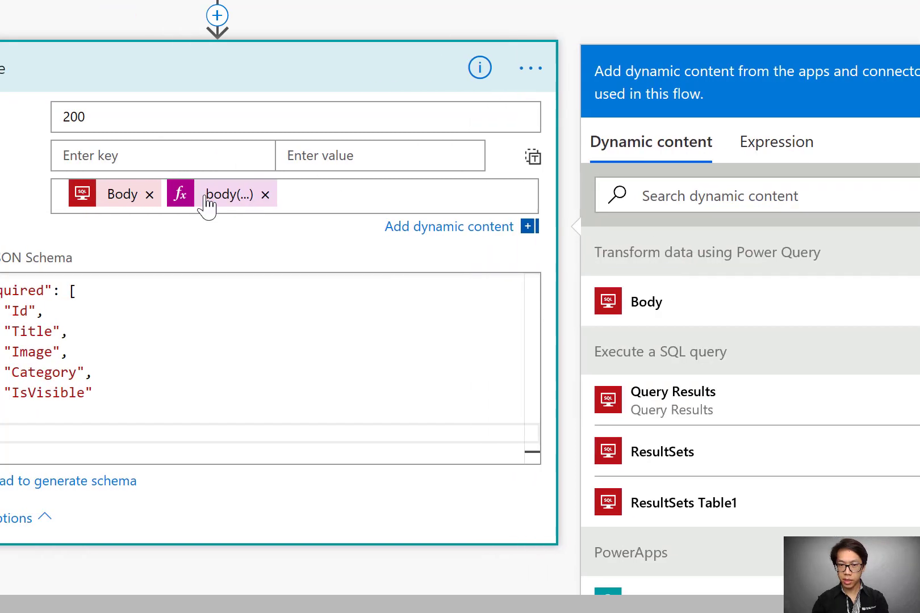
pyautogui.click(366, 196)
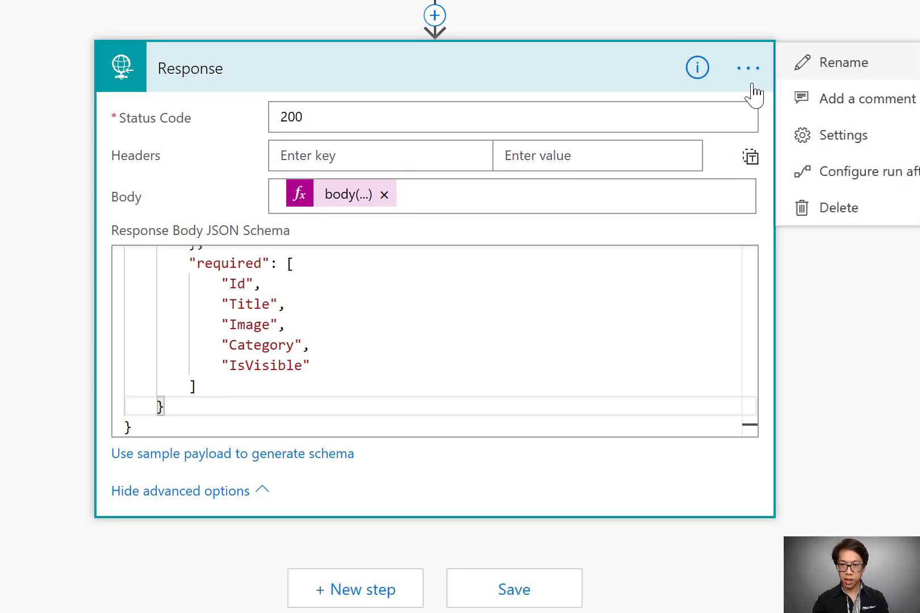
# - Add a comment to the Response action containing the copied expression body('Transform_data_using_Power_Query')['value']
pyautogui.click(752, 87)
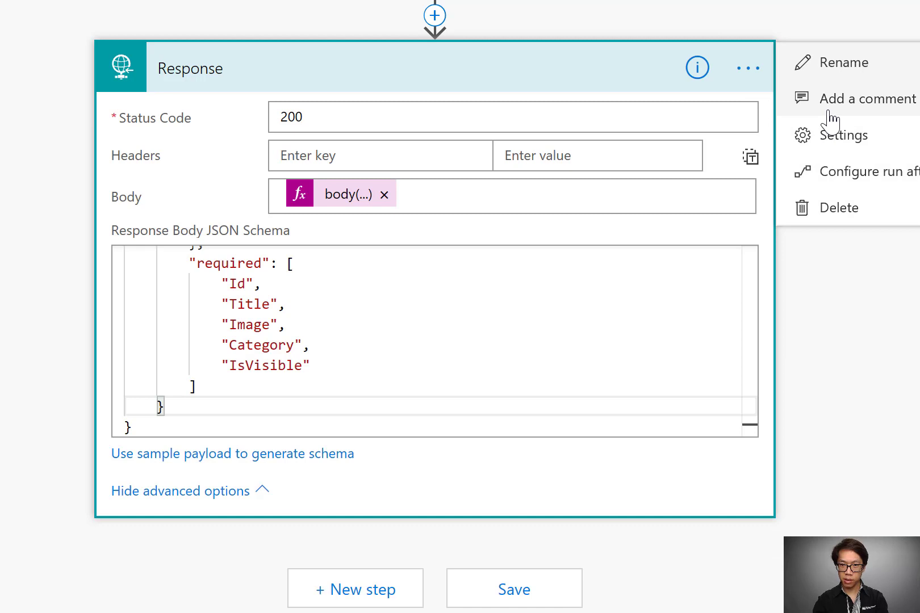
pyautogui.click(830, 113)
pyautogui.write("body('Transform_data_using_Power_Query')['value']")
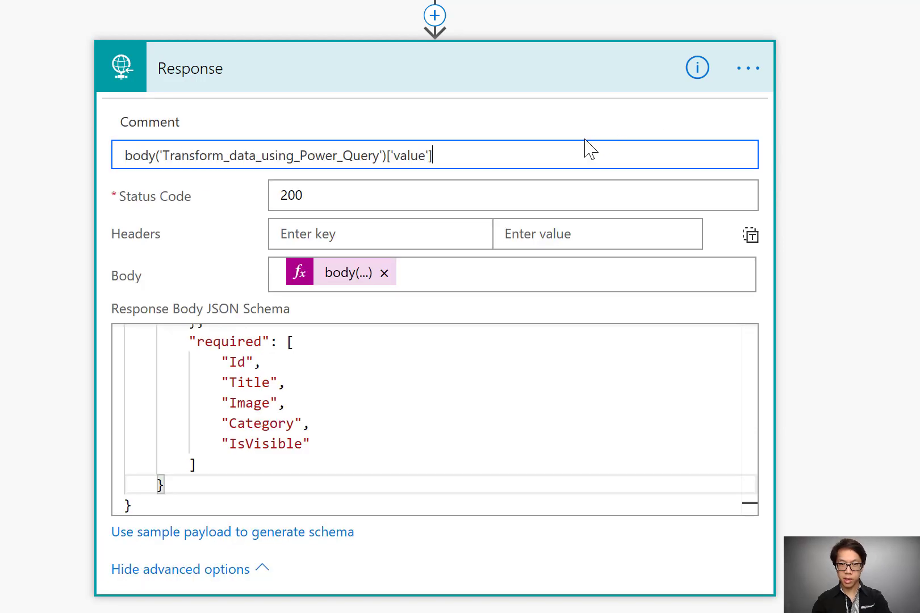
pyautogui.click(640, 129)
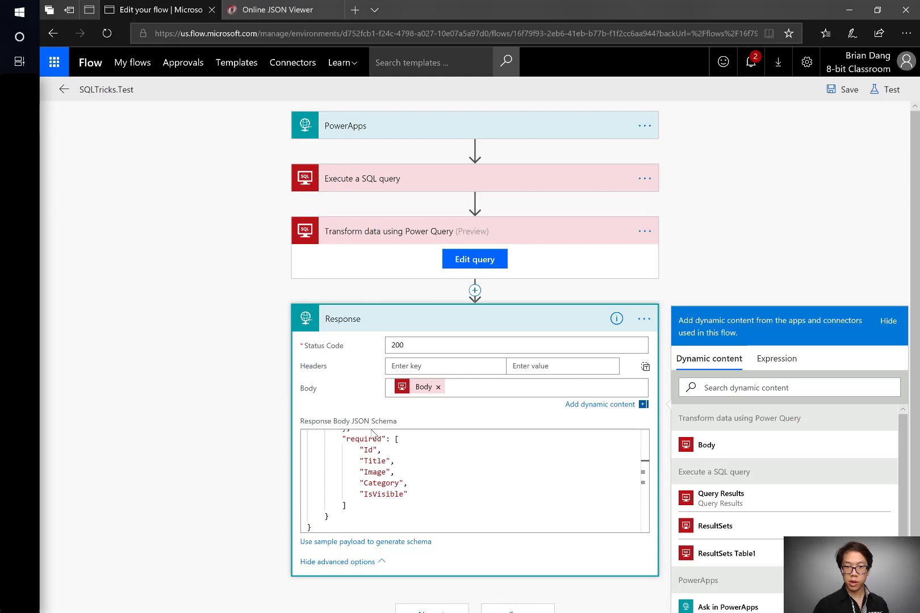
pyautogui.click(385, 519)
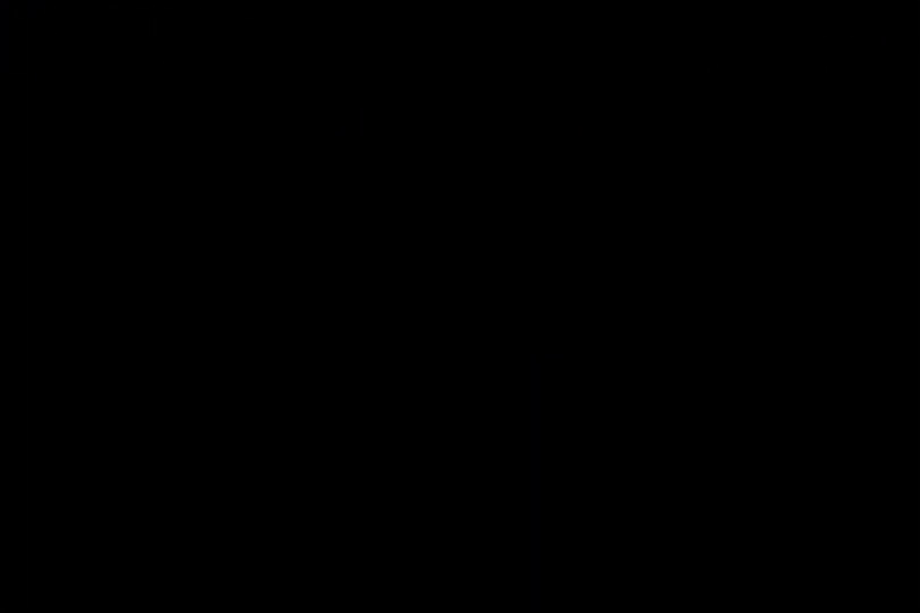